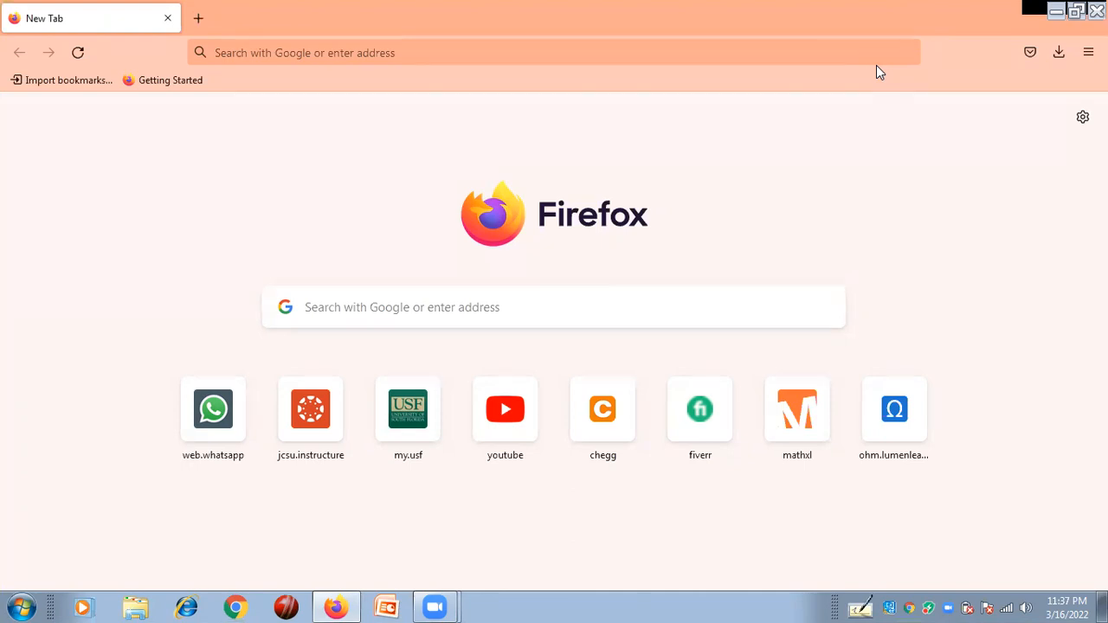
Go to the Fiverr website by entering fiverr in the address bar.
{"action": "left_click", "coordinate": [487, 53]}
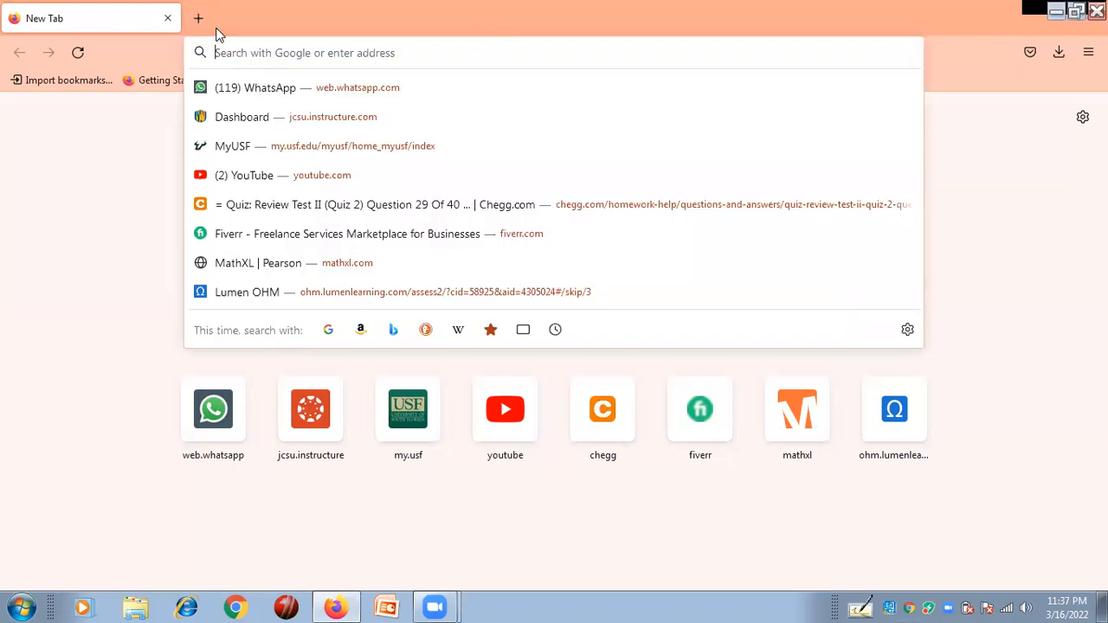
{"action": "type", "text": "fiverr.com/"}
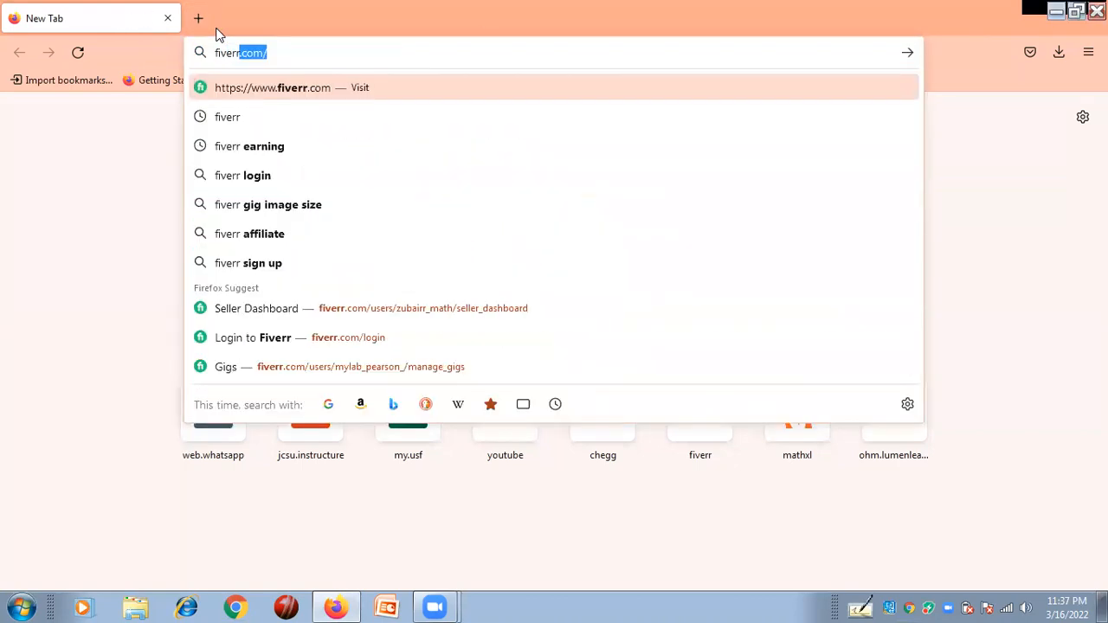
{"action": "key", "text": "Return"}
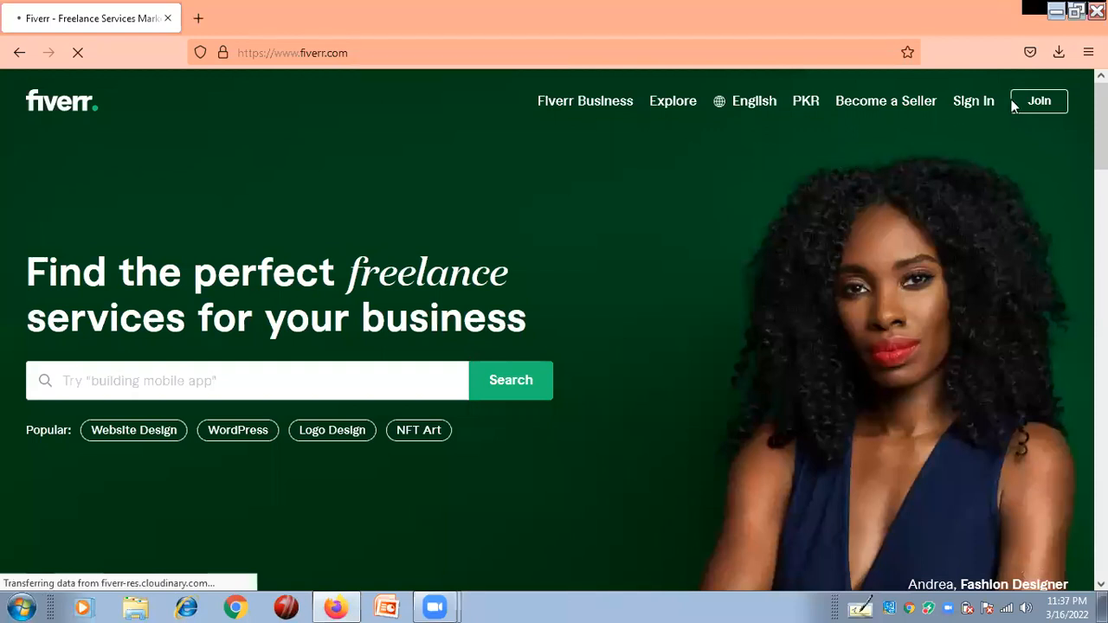
Bring up the Join Fiverr sign-up options from the header.
{"action": "left_click", "coordinate": [1039, 102]}
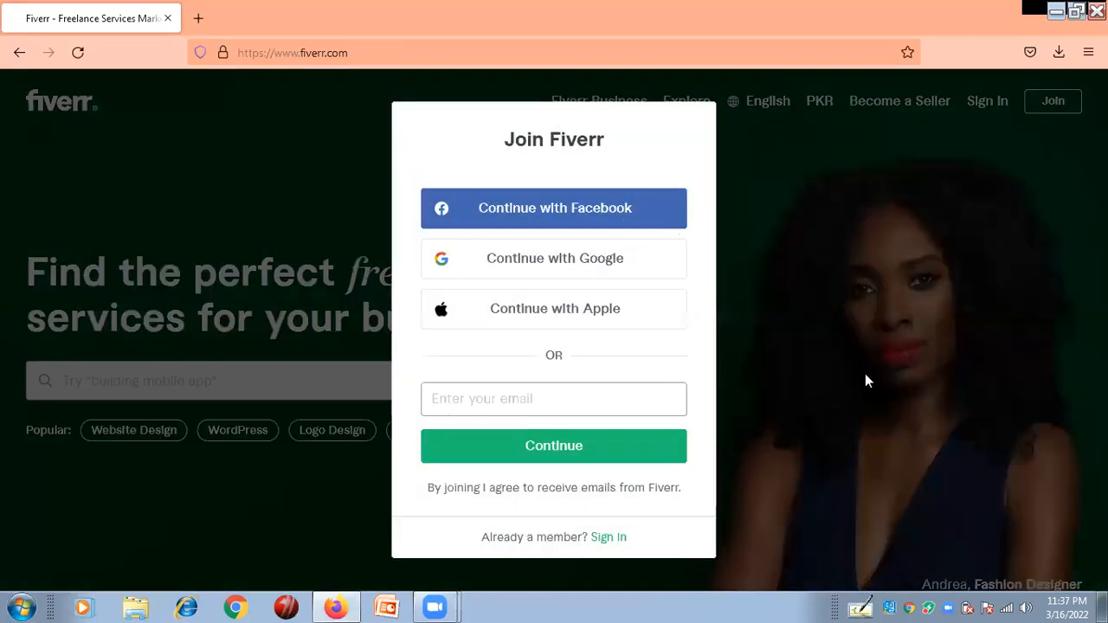
{"action": "left_click", "coordinate": [865, 377]}
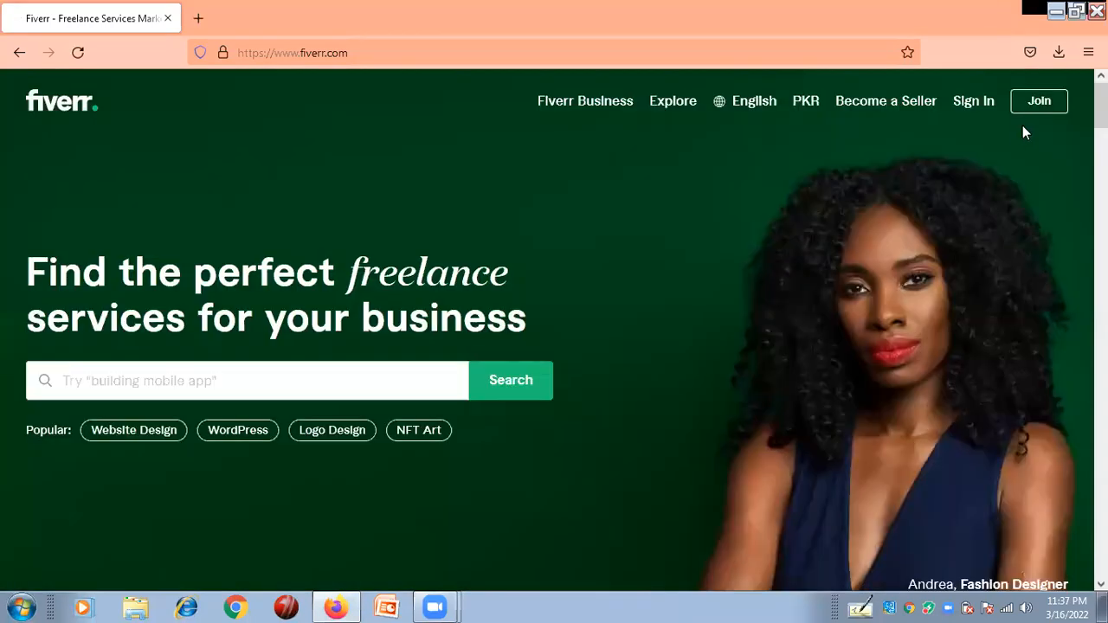
{"action": "left_click", "coordinate": [1039, 101]}
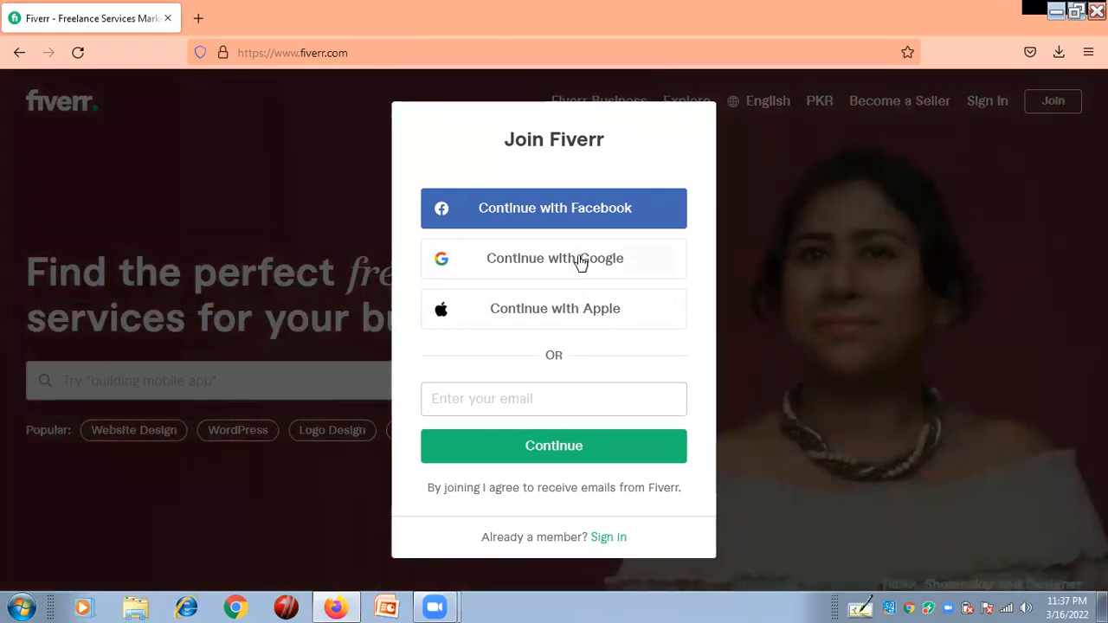
Sign up with Google by choosing a Google account in the sign-in popup.
{"action": "left_click", "coordinate": [581, 261]}
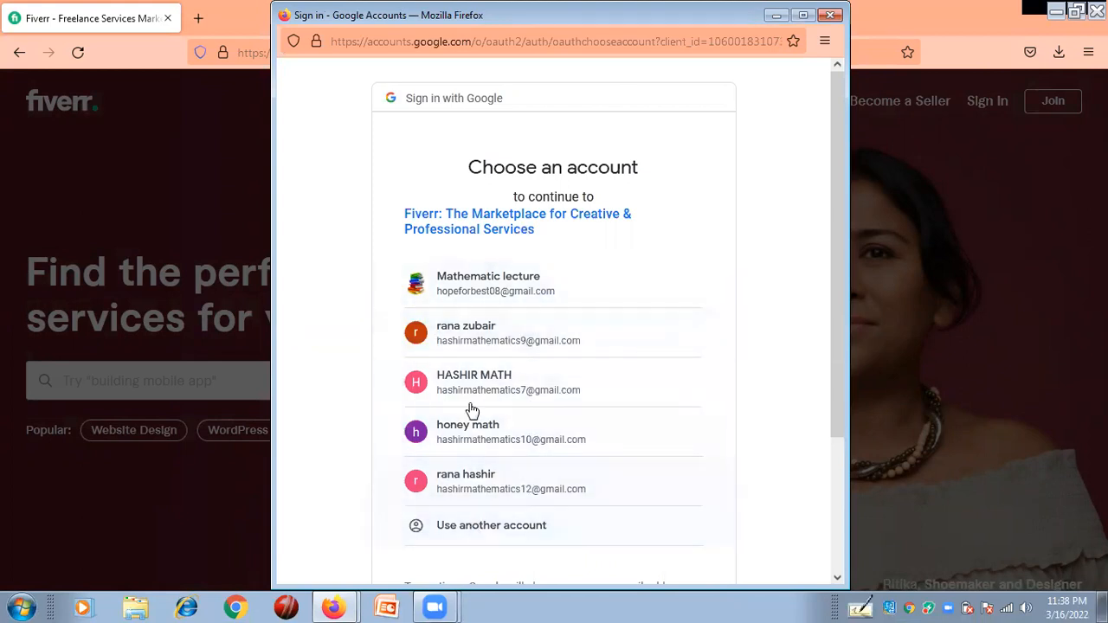
{"action": "left_click", "coordinate": [508, 492]}
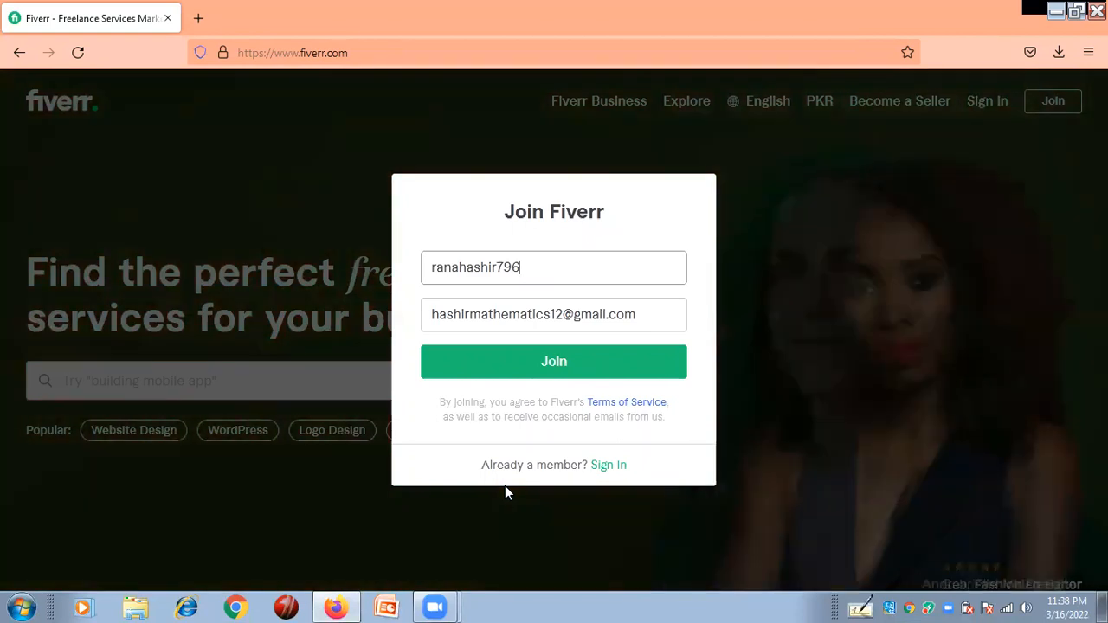
Replace the suggested username, trying variants until settling on MYLAB_MATH.
{"action": "key", "text": "BackSpace"}
{"action": "key", "text": "BackSpace"}
{"action": "key", "text": "BackSpace"}
{"action": "key", "text": "BackSpace"}
{"action": "key", "text": "BackSpace"}
{"action": "key", "text": "BackSpace"}
{"action": "key", "text": "BackSpace"}
{"action": "key", "text": "BackSpace"}
{"action": "key", "text": "BackSpace"}
{"action": "key", "text": "BackSpace"}
{"action": "key", "text": "BackSpace"}
{"action": "key", "text": "BackSpace"}
{"action": "key", "text": "BackSpace"}
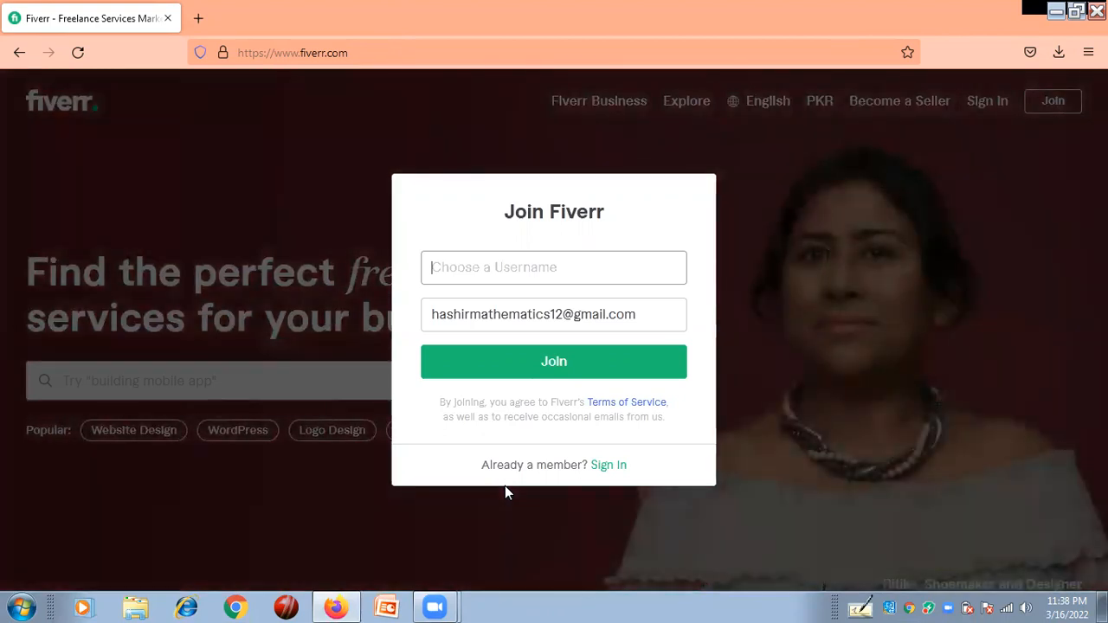
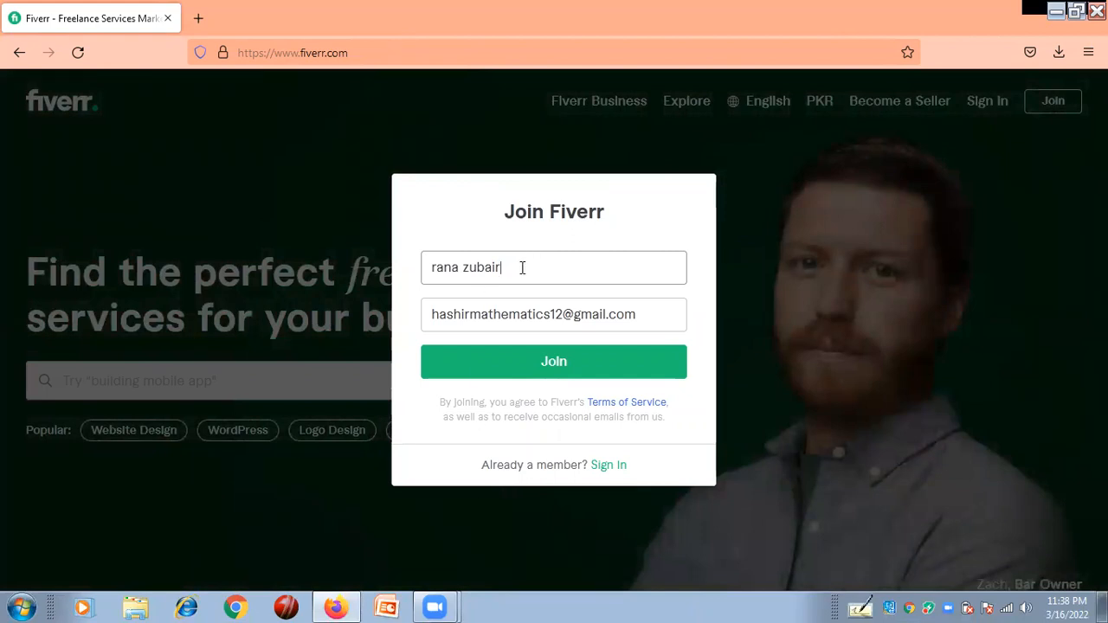
{"action": "left_click", "coordinate": [465, 267]}
{"action": "key", "text": "BackSpace"}
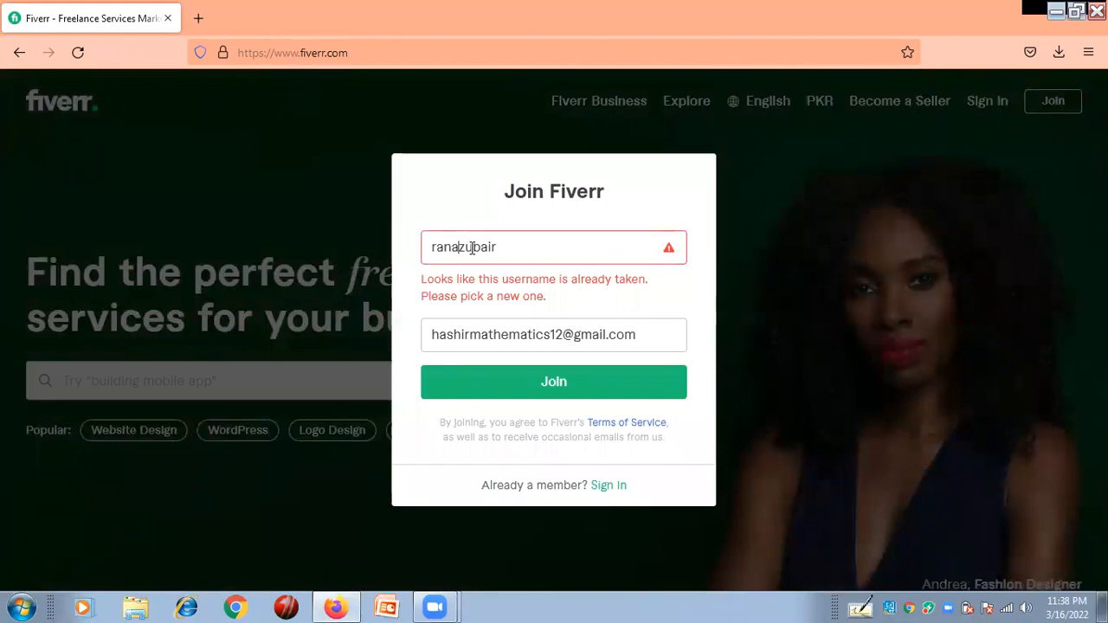
{"action": "type", "text": "_"}
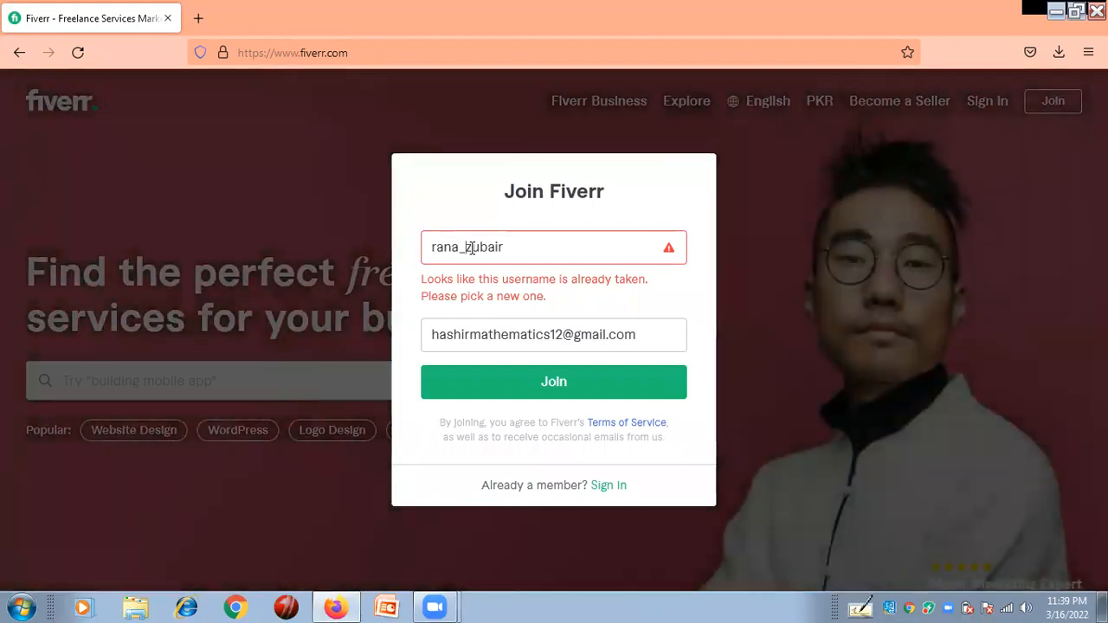
{"action": "key", "text": "BackSpace"}
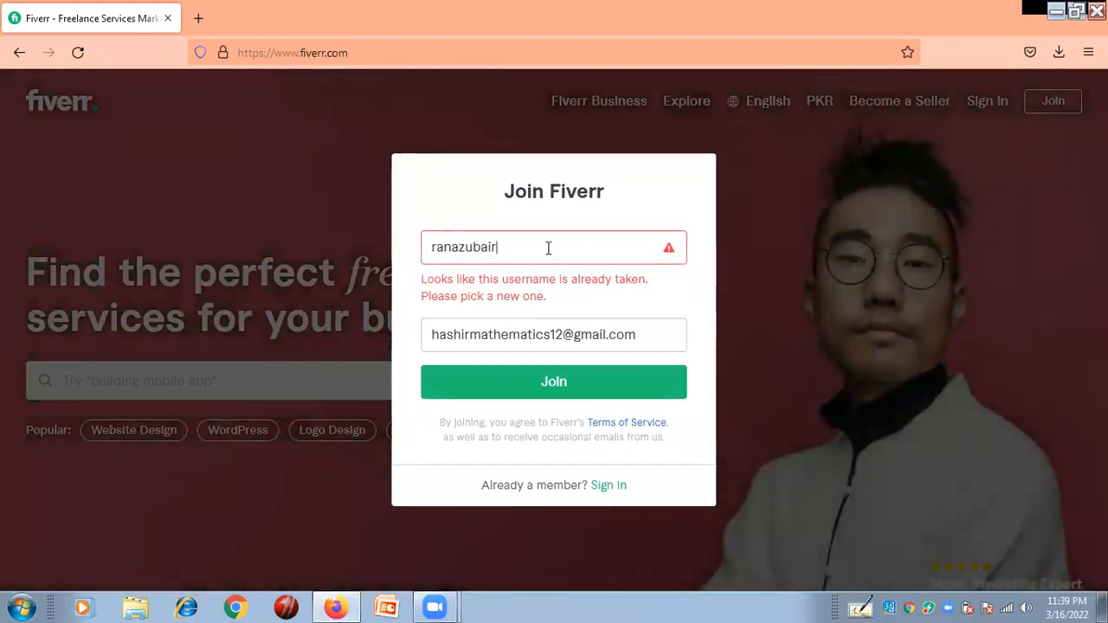
{"action": "key", "text": "BackSpace"}
{"action": "key", "text": "BackSpace"}
{"action": "key", "text": "BackSpace"}
{"action": "key", "text": "BackSpace"}
{"action": "key", "text": "BackSpace"}
{"action": "key", "text": "BackSpace"}
{"action": "key", "text": "BackSpace"}
{"action": "key", "text": "BackSpace"}
{"action": "key", "text": "BackSpace"}
{"action": "key", "text": "BackSpace"}
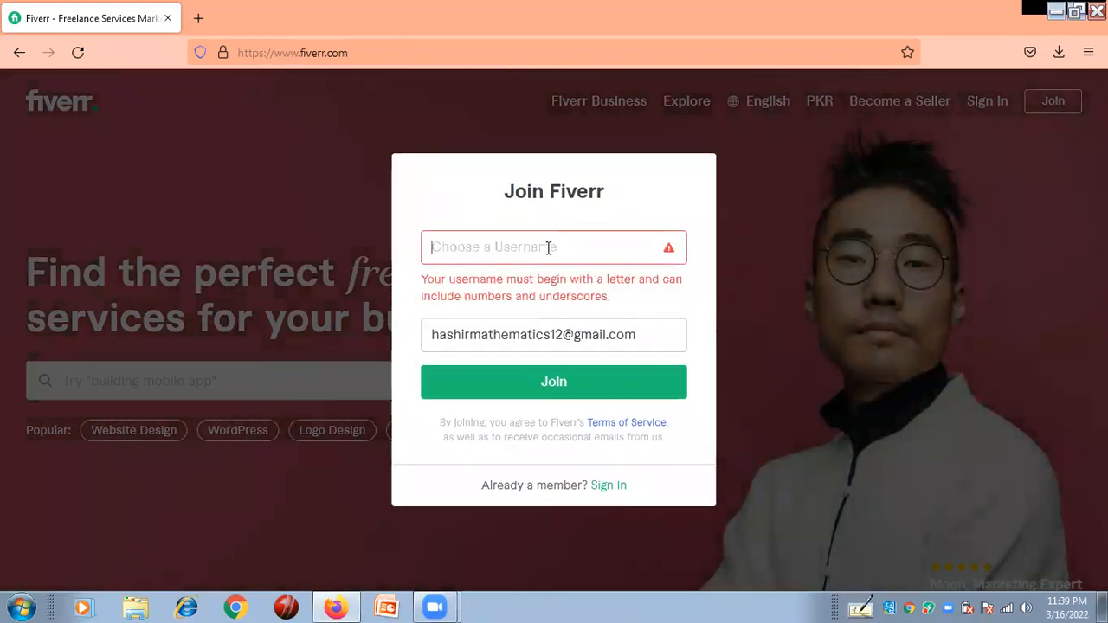
{"action": "type", "text": "MYLAB"}
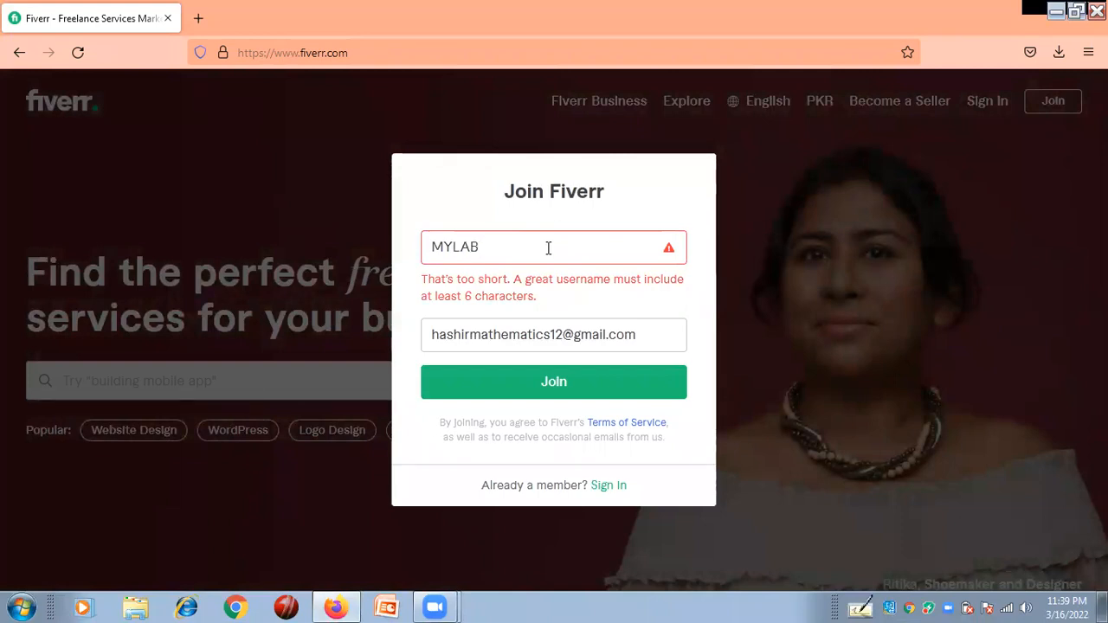
{"action": "key", "text": "ctrl+minus"}
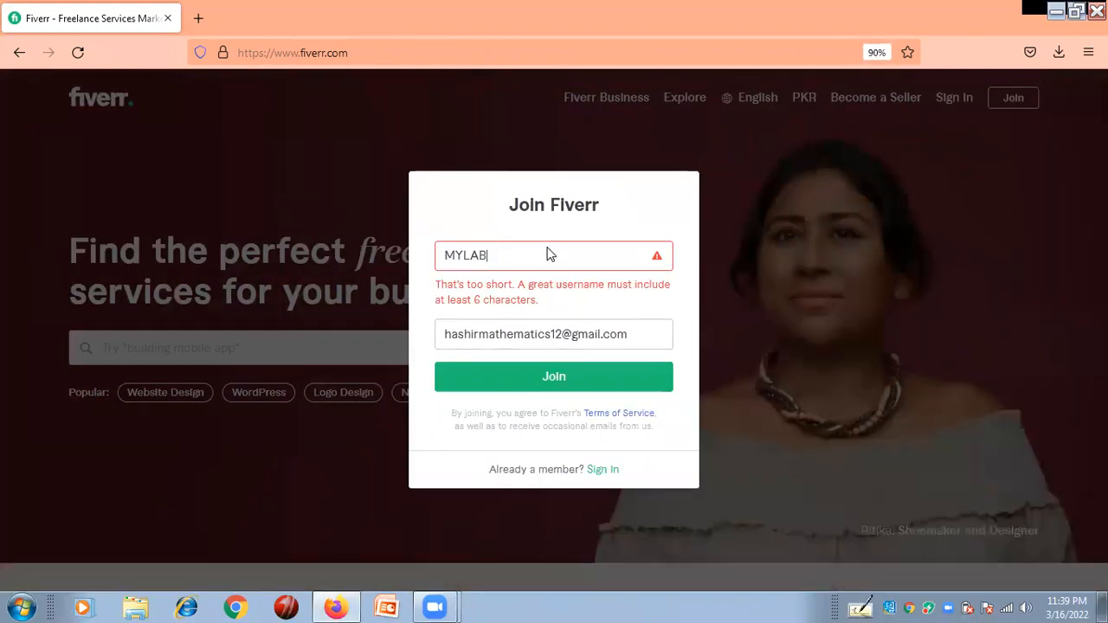
{"action": "type", "text": "_MATH"}
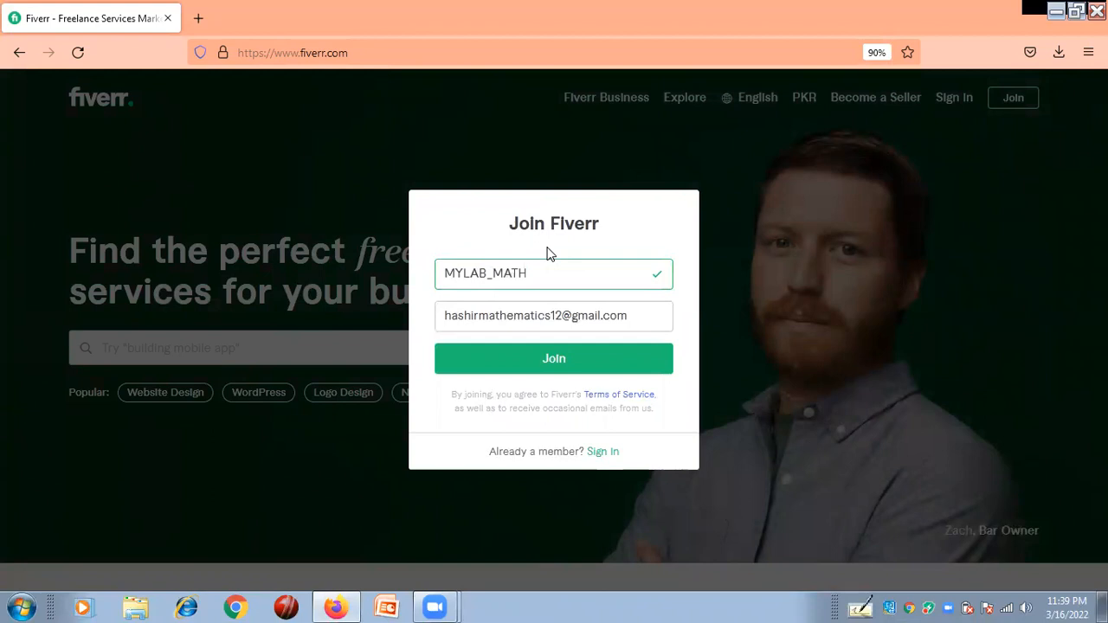
{"action": "type", "text": "/"}
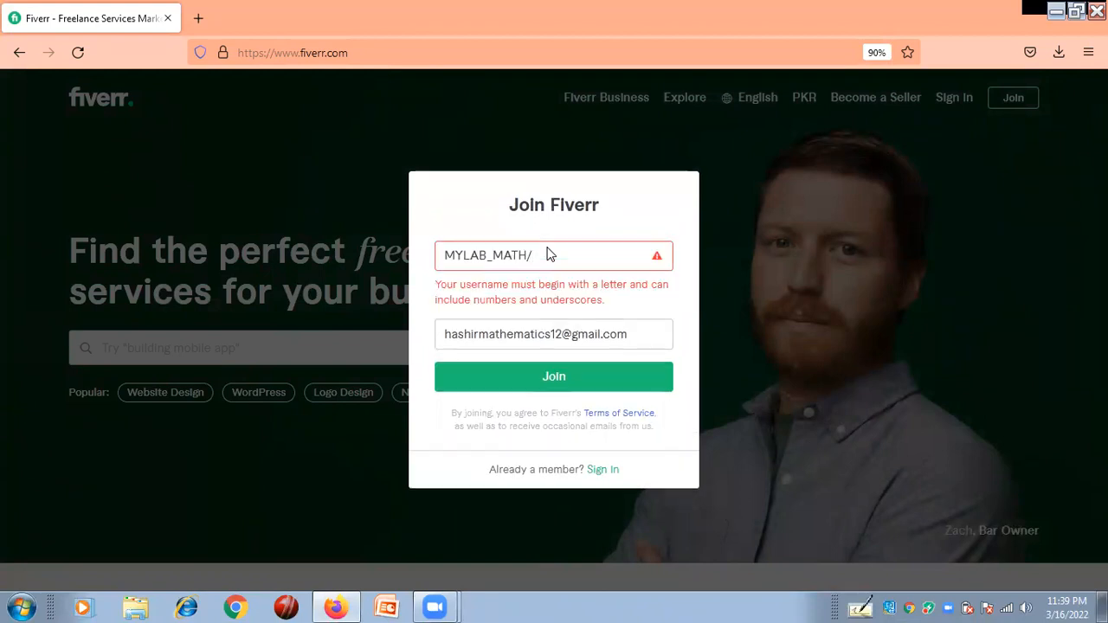
{"action": "key", "text": "BackSpace"}
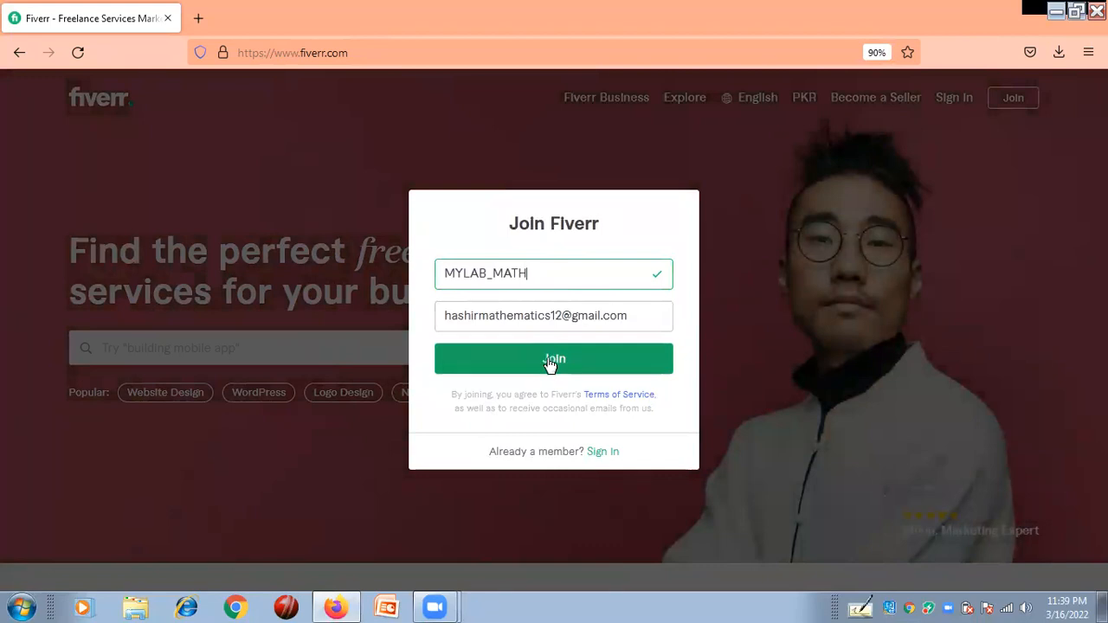
Submit the Join form to create the account, then adjust the page zoom.
{"action": "left_click", "coordinate": [547, 361]}
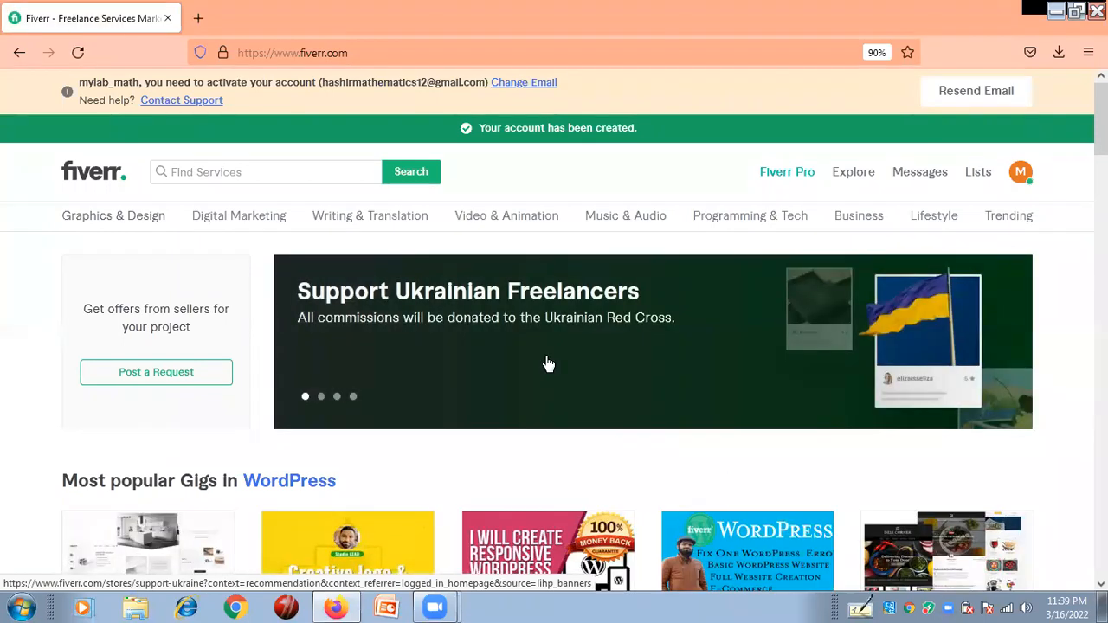
{"action": "key", "text": "ctrl+plus"}
{"action": "key", "text": "ctrl+plus"}
{"action": "key", "text": "ctrl+plus"}
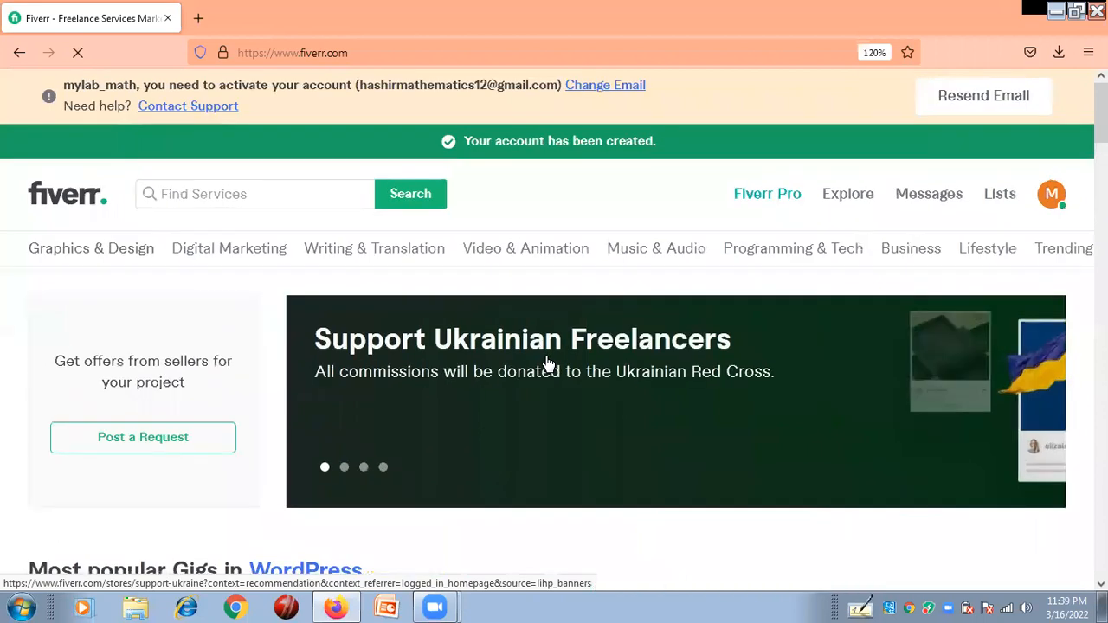
{"action": "key", "text": "ctrl+plus"}
{"action": "key", "text": "ctrl+plus"}
{"action": "key", "text": "ctrl+plus"}
{"action": "key", "text": "ctrl+plus"}
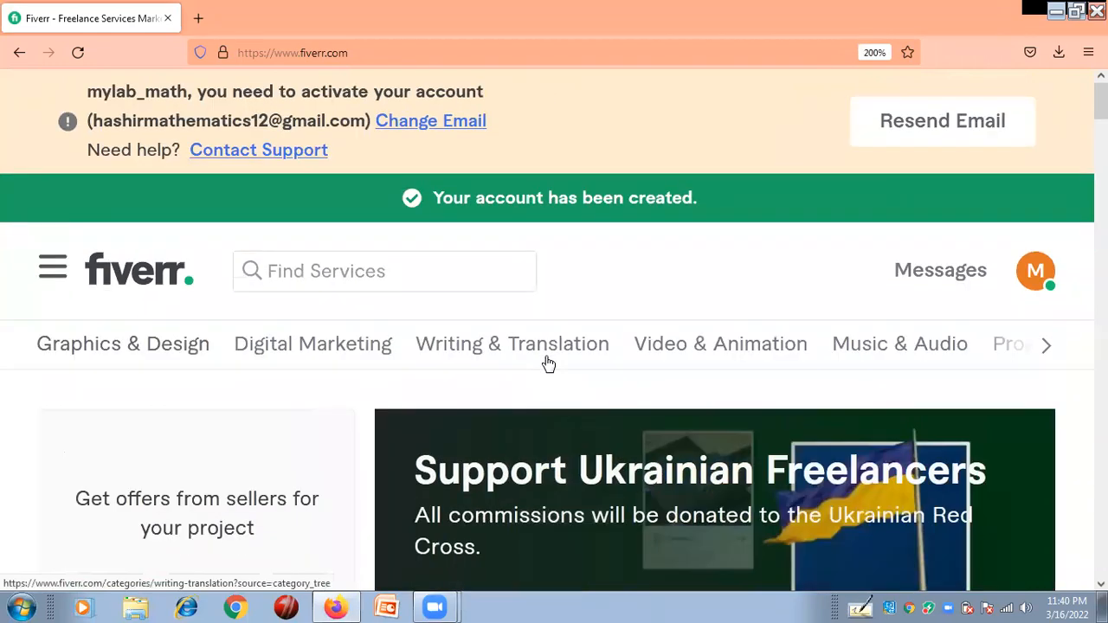
{"action": "key", "text": "ctrl+minus"}
{"action": "key", "text": "ctrl+minus"}
{"action": "key", "text": "ctrl+minus"}
{"action": "key", "text": "ctrl+minus"}
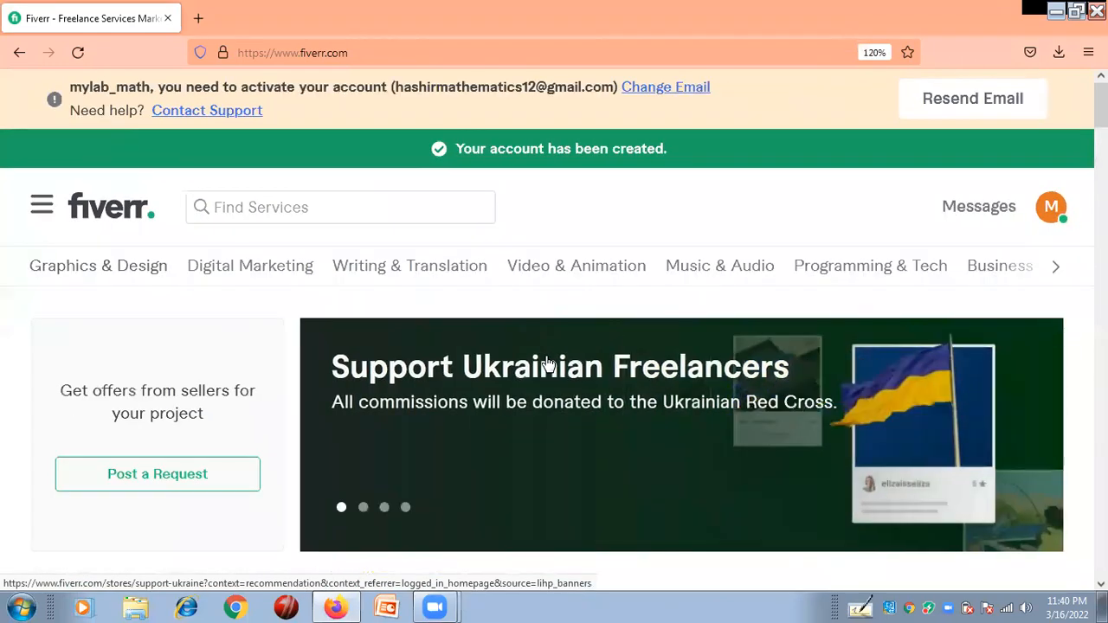
{"action": "scroll", "coordinate": [628, 346], "scroll_direction": "down", "scroll_amount": 2}
{"action": "scroll", "coordinate": [844, 260], "scroll_direction": "up", "scroll_amount": 2}
Open the account menu and dismiss the buying-services questionnaire prompt.
{"action": "left_click", "coordinate": [1050, 215]}
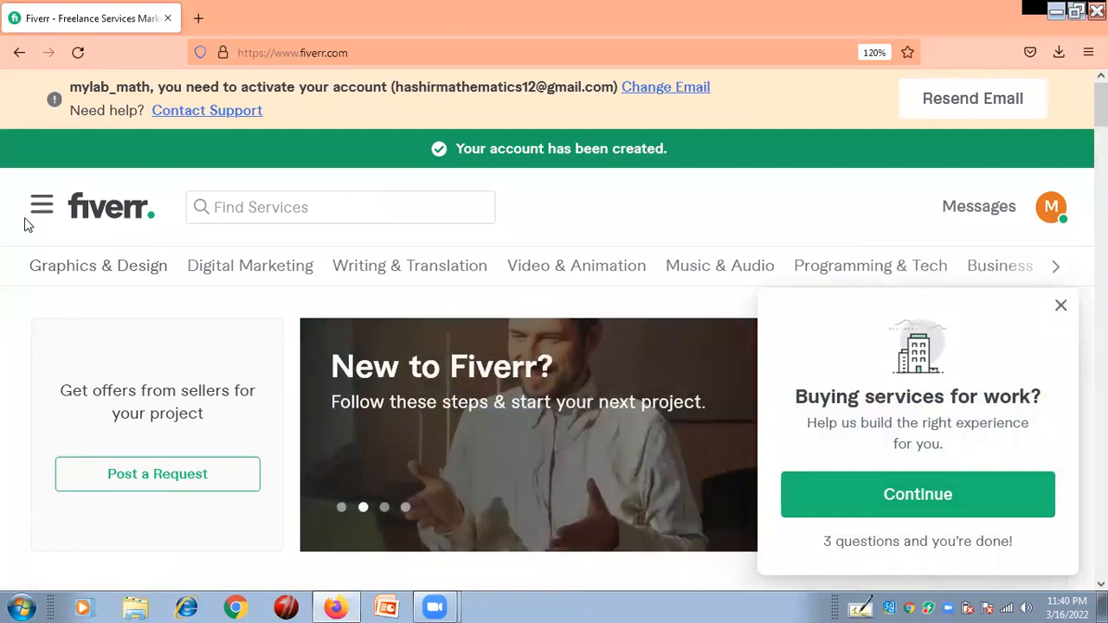
{"action": "scroll", "coordinate": [925, 240], "scroll_direction": "down", "scroll_amount": 3}
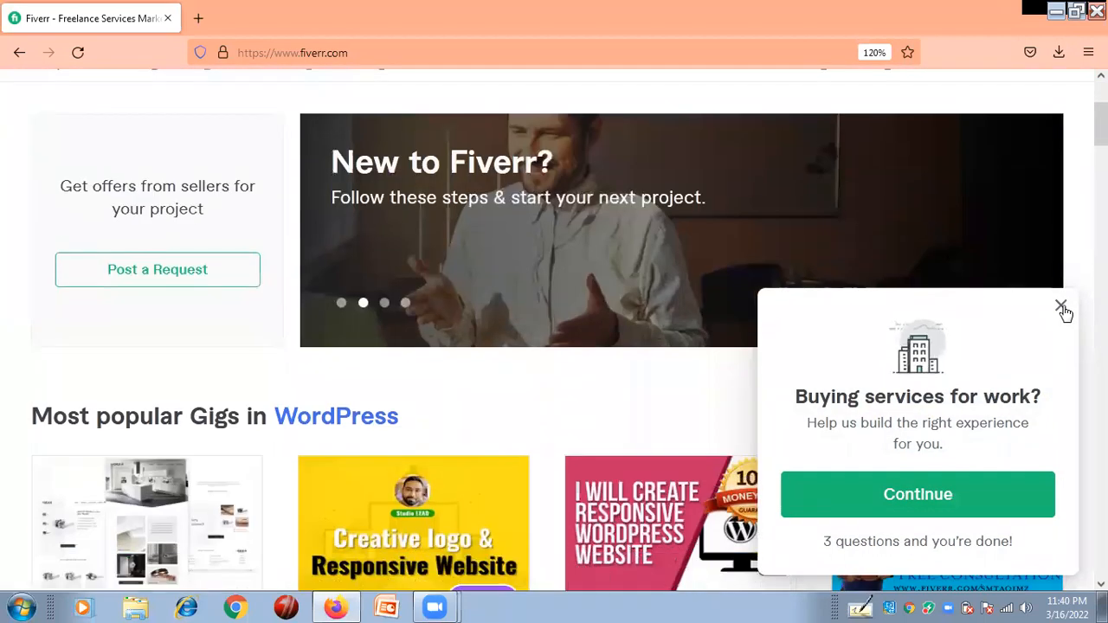
{"action": "left_click", "coordinate": [1061, 305]}
{"action": "scroll", "coordinate": [1043, 292], "scroll_direction": "up", "scroll_amount": 3}
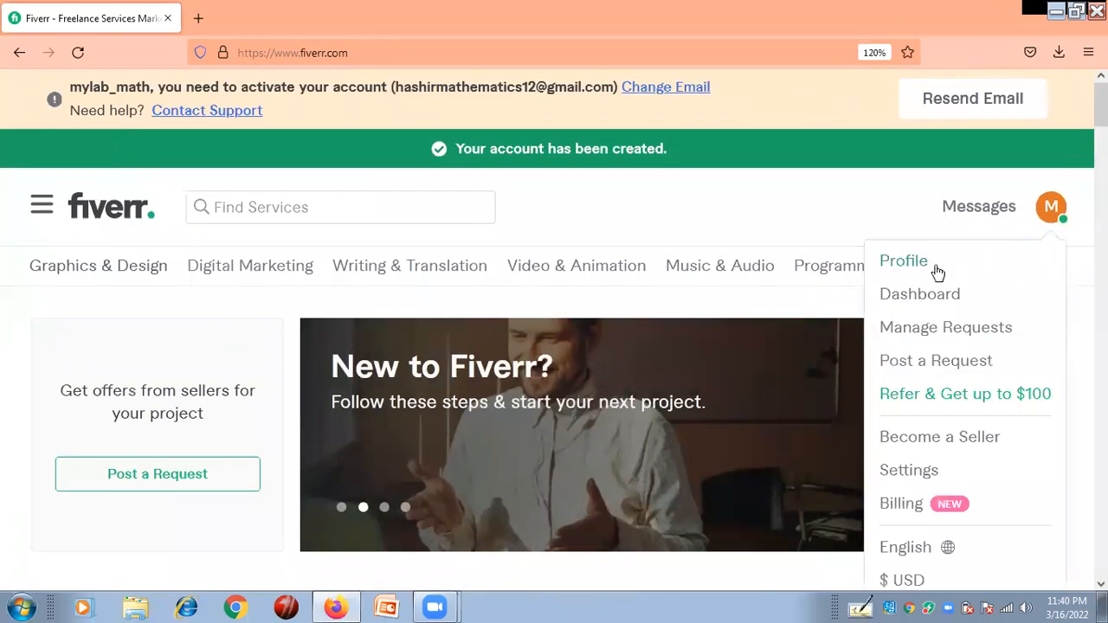
Open the account's profile page and scroll to the no-active-gigs notice.
{"action": "left_click", "coordinate": [914, 263]}
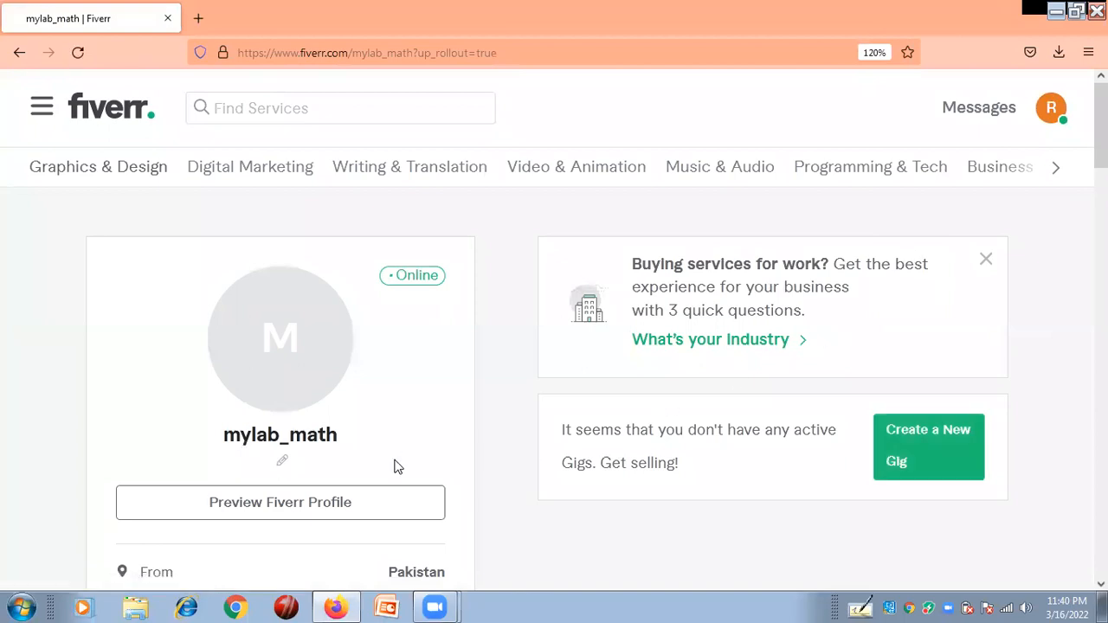
{"action": "scroll", "coordinate": [396, 465], "scroll_direction": "down", "scroll_amount": 2}
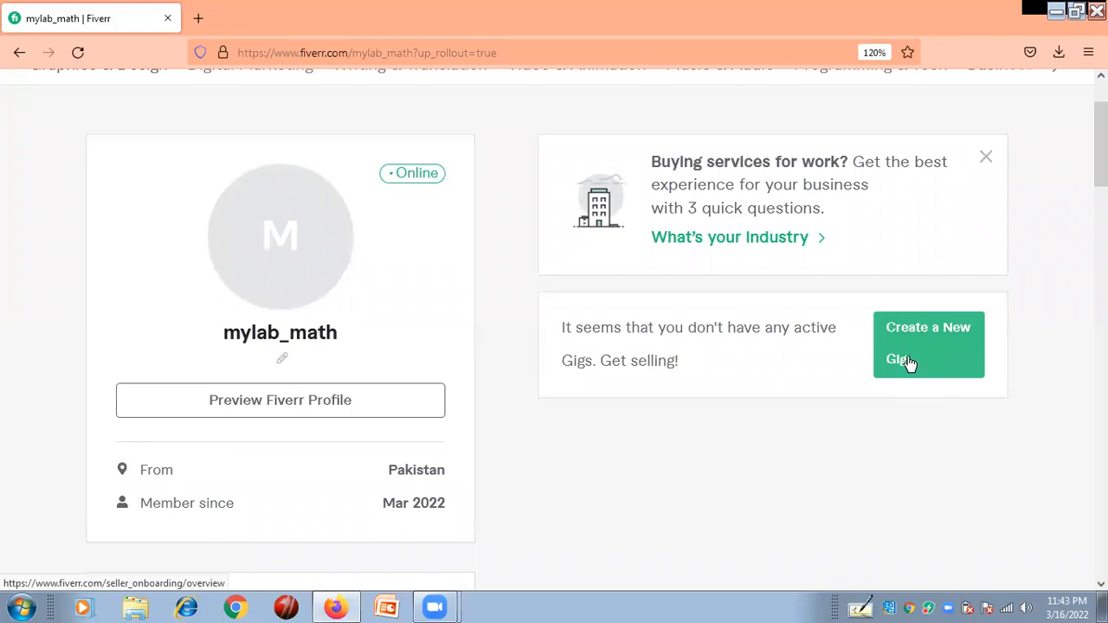
Start a new gig and continue past the seller overview pages to Personal Info.
{"action": "left_click", "coordinate": [908, 362]}
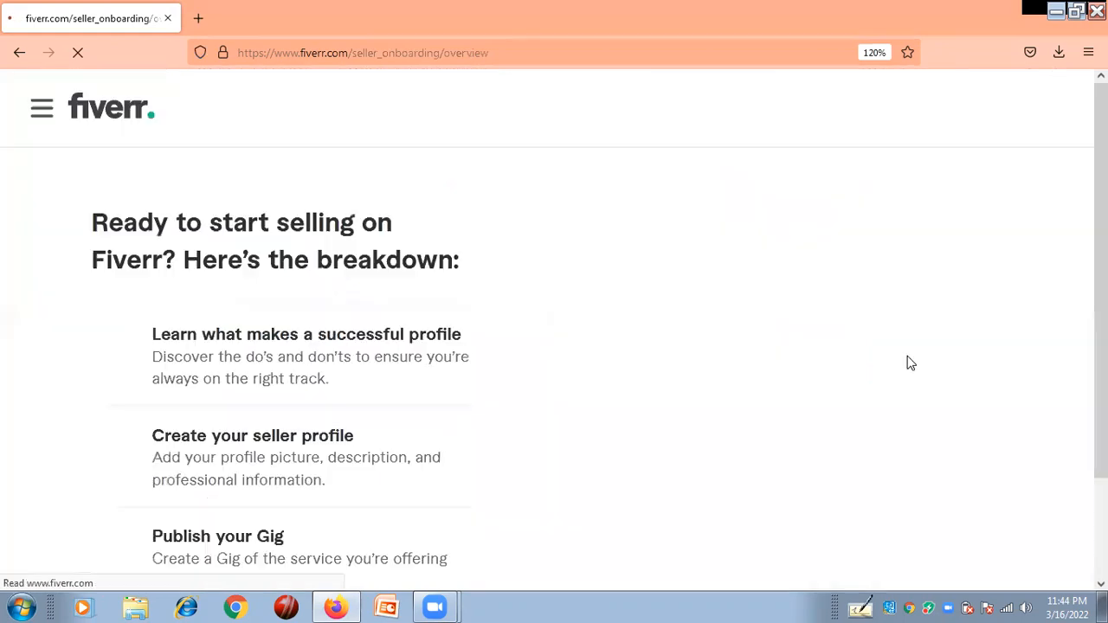
{"action": "scroll", "coordinate": [956, 354], "scroll_direction": "down", "scroll_amount": 3}
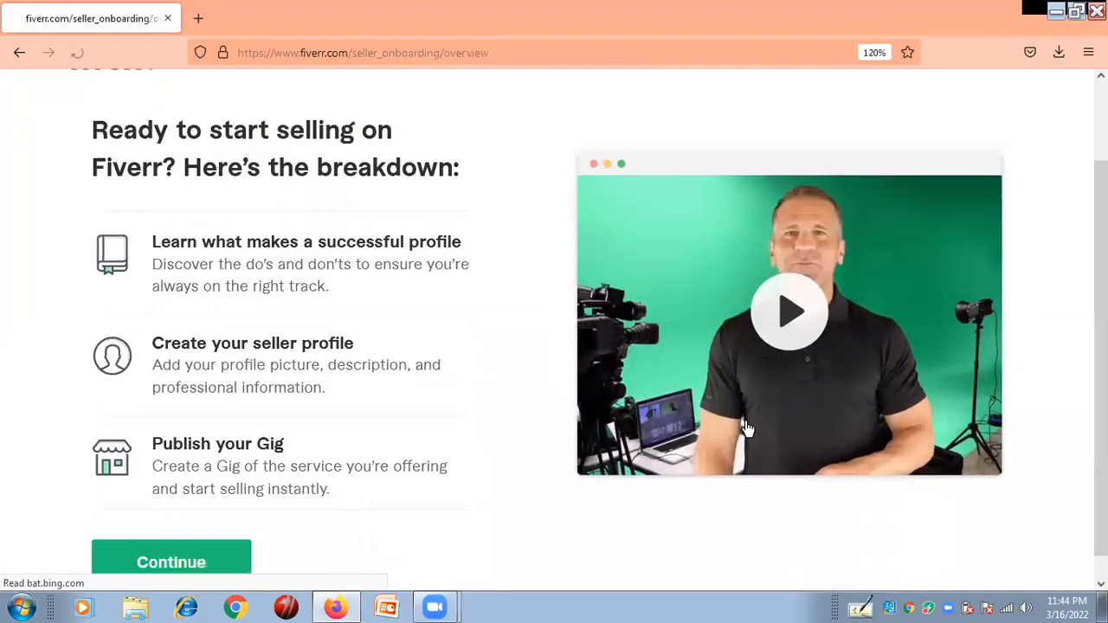
{"action": "left_click", "coordinate": [159, 554]}
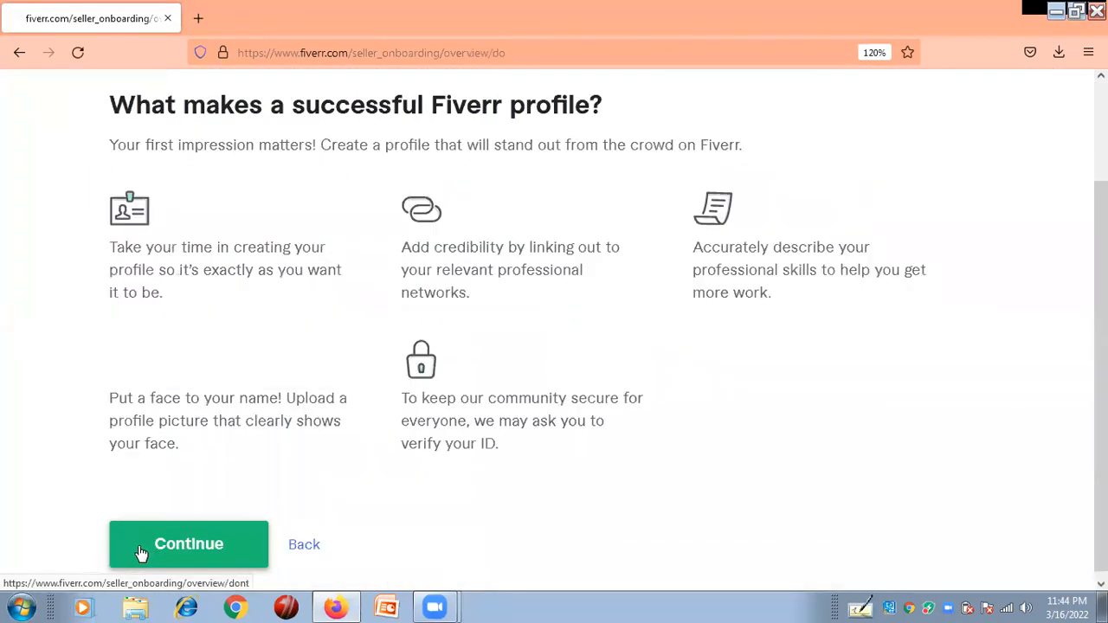
{"action": "left_click", "coordinate": [162, 543]}
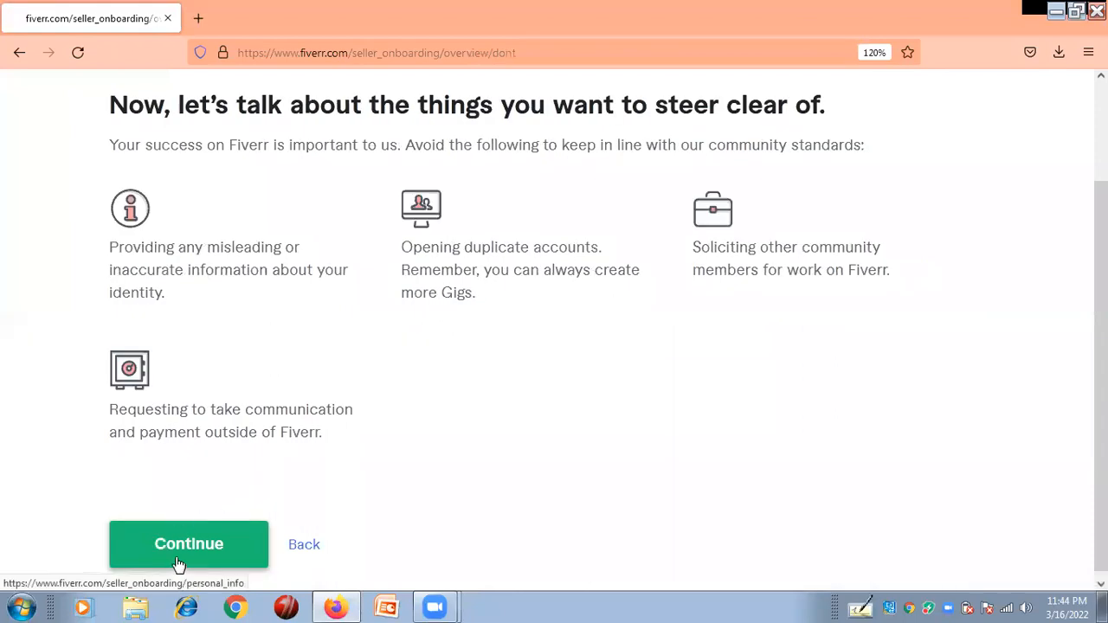
{"action": "left_click", "coordinate": [177, 561]}
Enter the seller's first name and last name.
{"action": "left_click", "coordinate": [295, 273]}
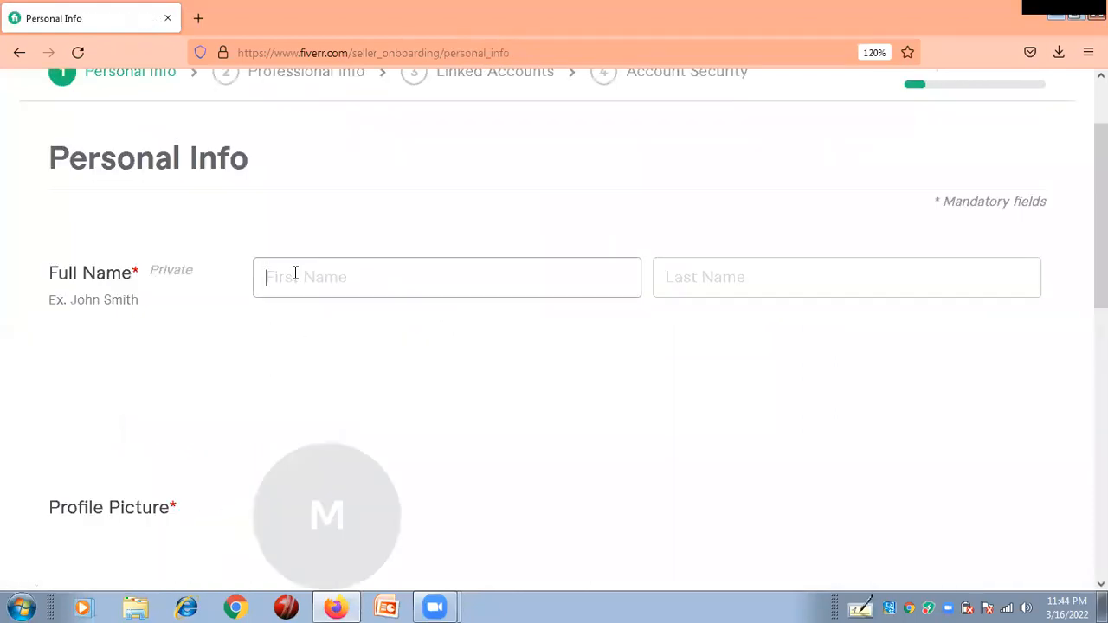
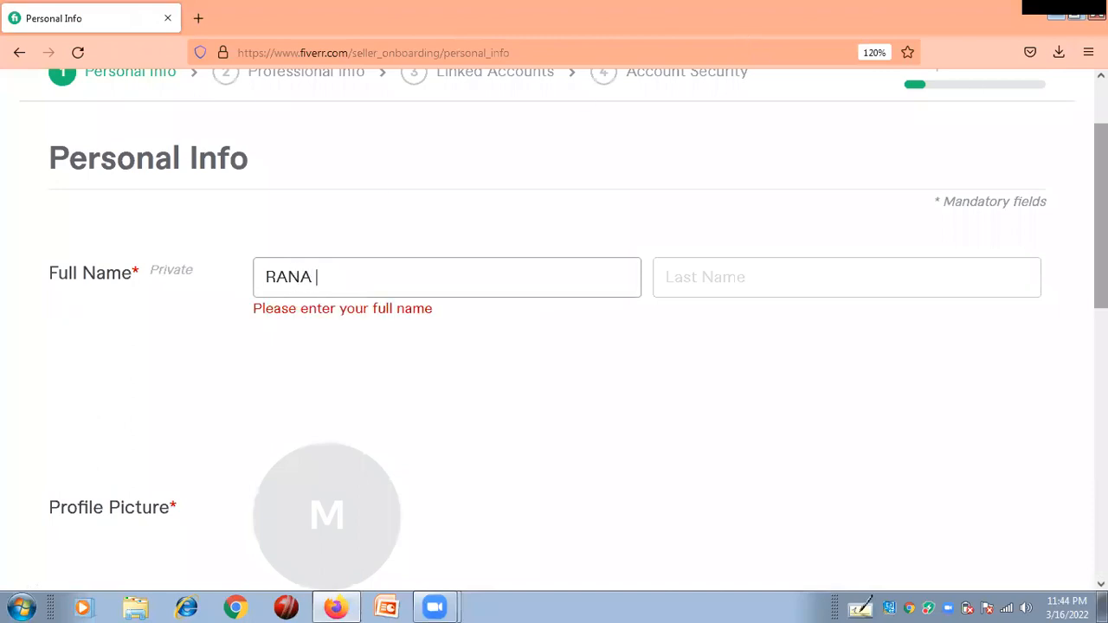
{"action": "left_click", "coordinate": [775, 286]}
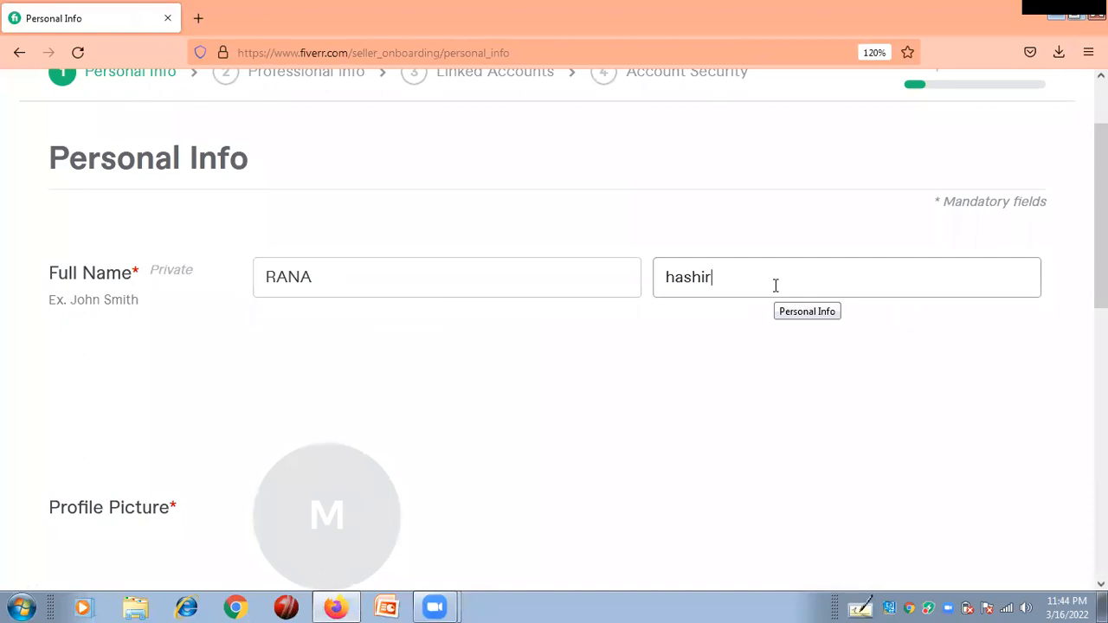
{"action": "scroll", "coordinate": [458, 347], "scroll_direction": "down", "scroll_amount": 5}
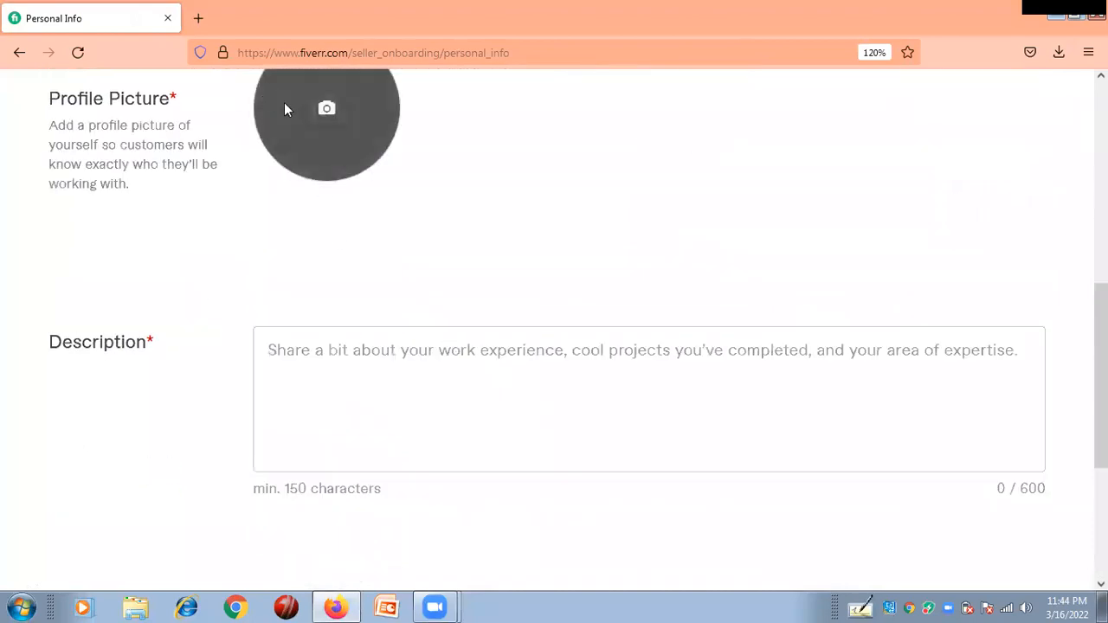
Upload the Capture image as the profile picture.
{"action": "left_click", "coordinate": [286, 108]}
{"action": "left_click", "coordinate": [173, 111]}
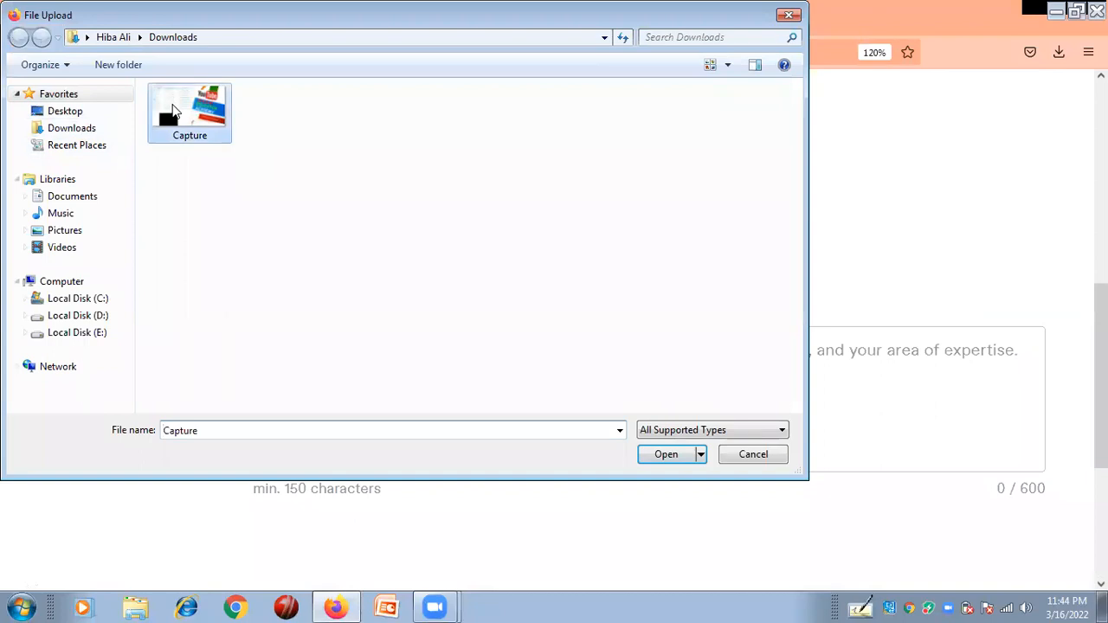
{"action": "left_click", "coordinate": [664, 454]}
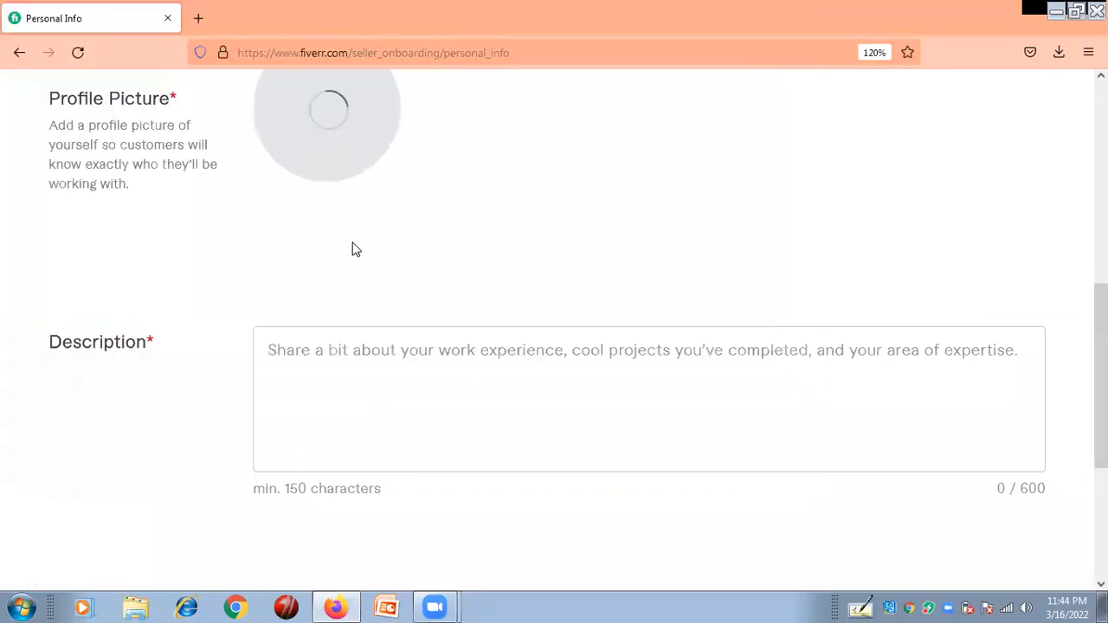
{"action": "scroll", "coordinate": [351, 249], "scroll_direction": "up", "scroll_amount": 3}
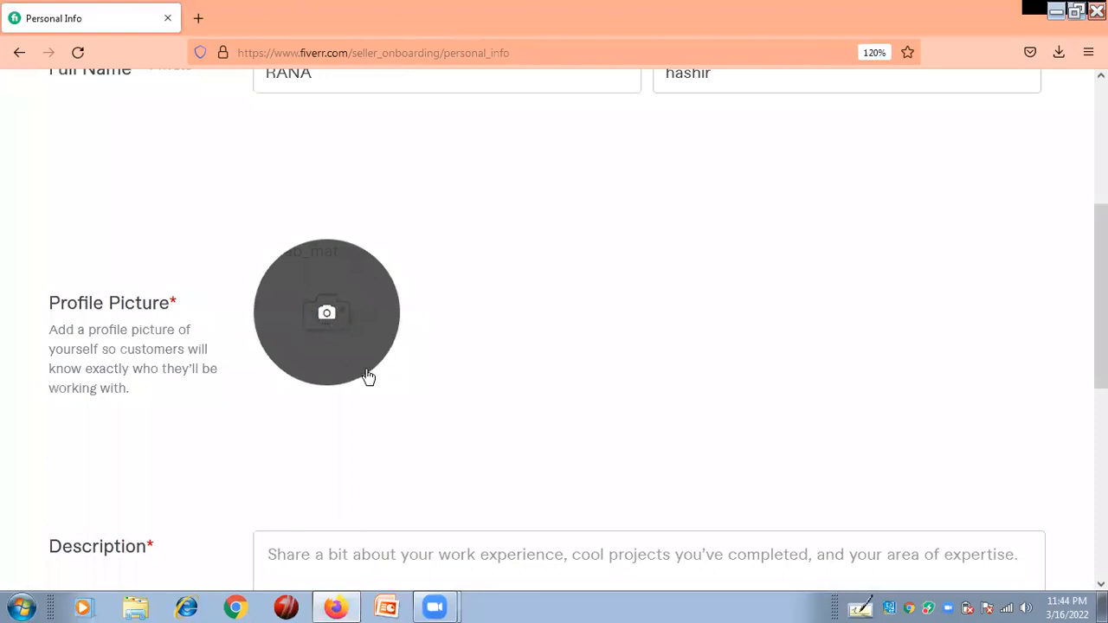
{"action": "scroll", "coordinate": [329, 344], "scroll_direction": "down", "scroll_amount": 2}
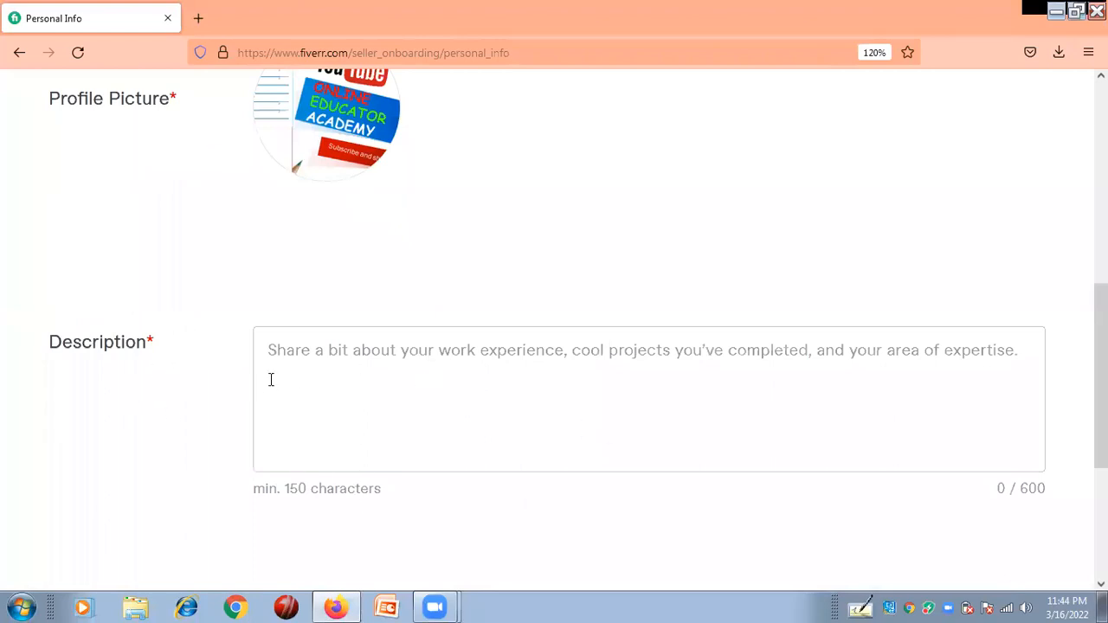
Open the saved tutoring bio in Word 2007 and copy its entire text.
{"action": "left_click", "coordinate": [21, 609]}
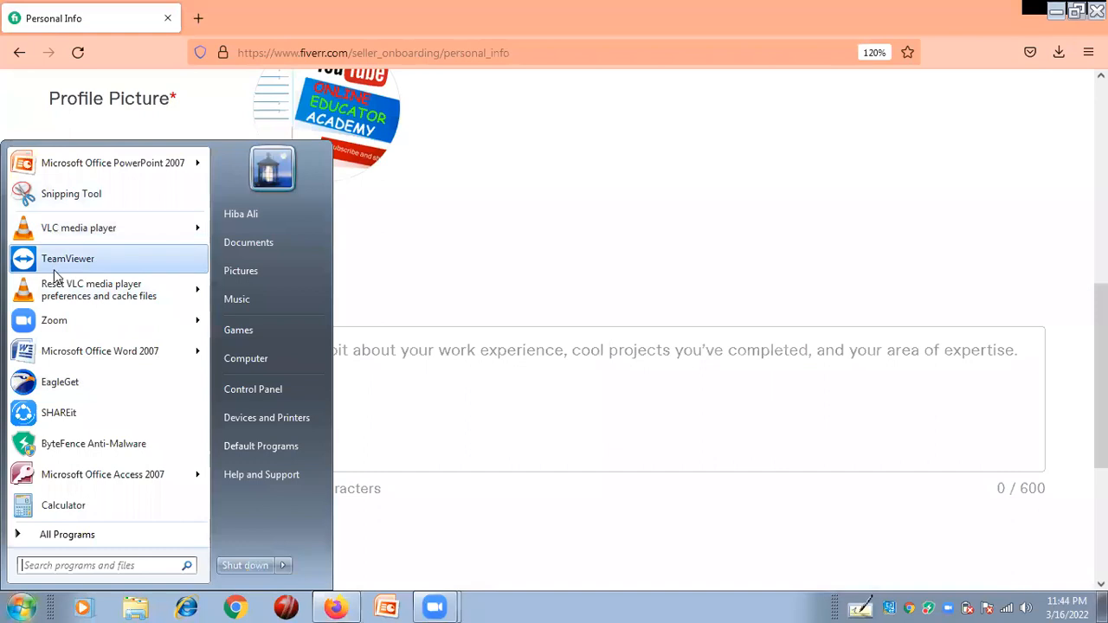
{"action": "left_click", "coordinate": [78, 351]}
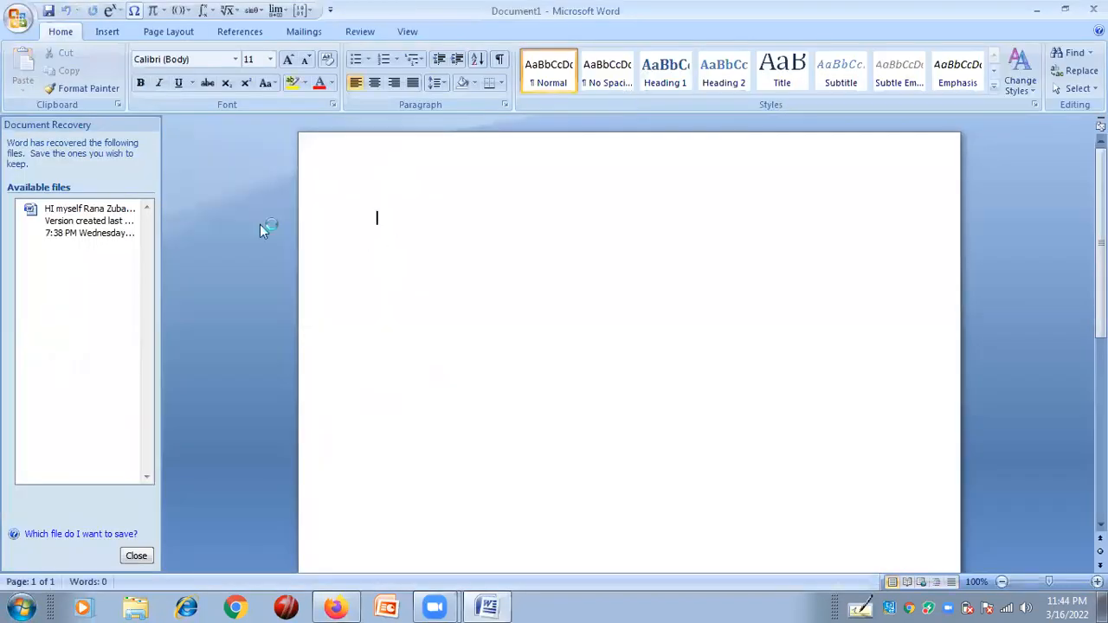
{"action": "left_click", "coordinate": [18, 17]}
{"action": "left_click", "coordinate": [143, 63]}
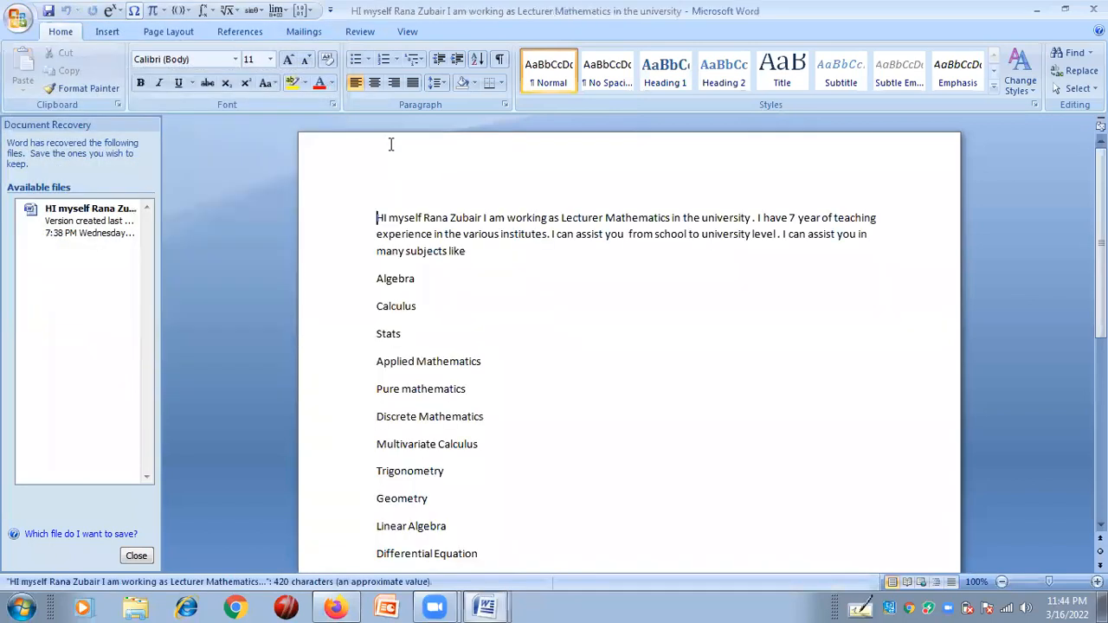
{"action": "left_click_drag", "start_coordinate": [374, 214], "coordinate": [647, 483]}
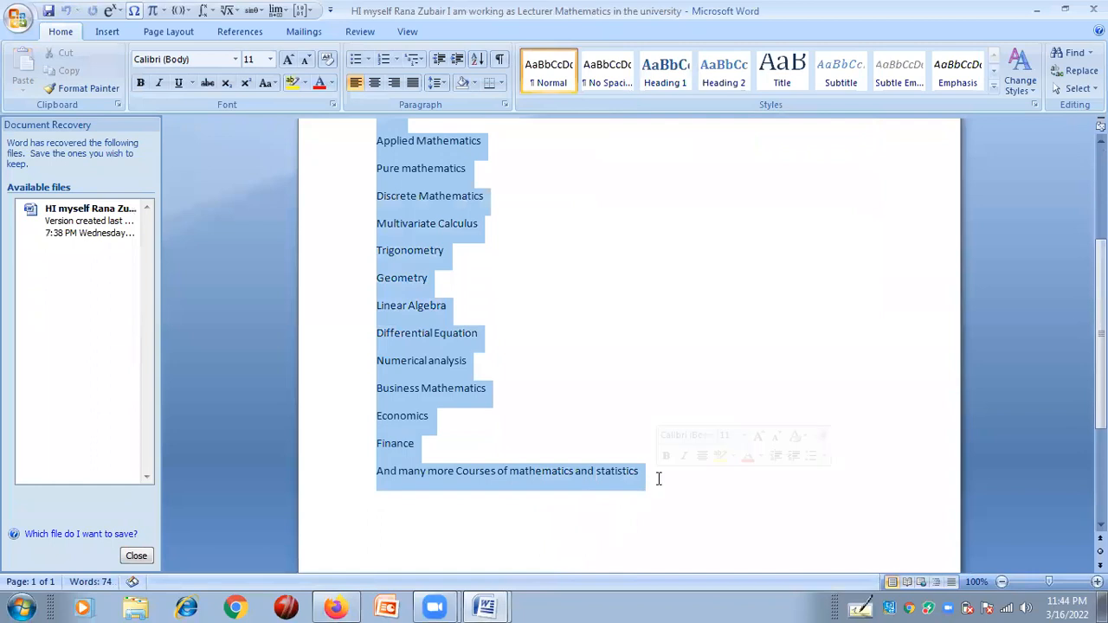
{"action": "key", "text": "ctrl+c"}
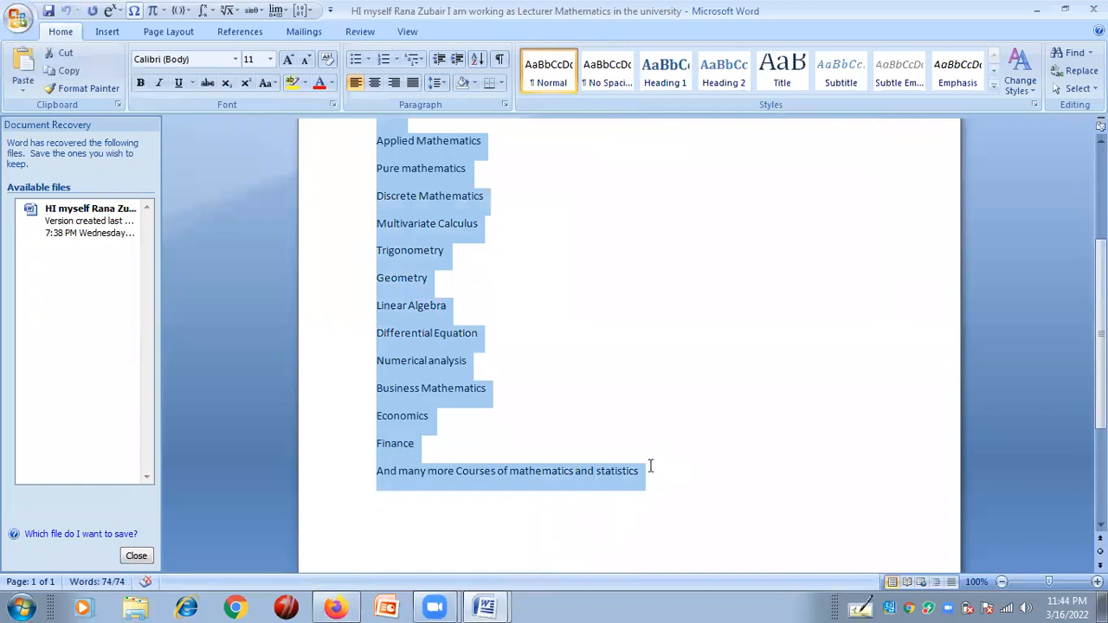
{"action": "left_click", "coordinate": [354, 601]}
Paste the copied bio into the Description field, reaching 510 of 600 characters.
{"action": "left_click", "coordinate": [427, 405]}
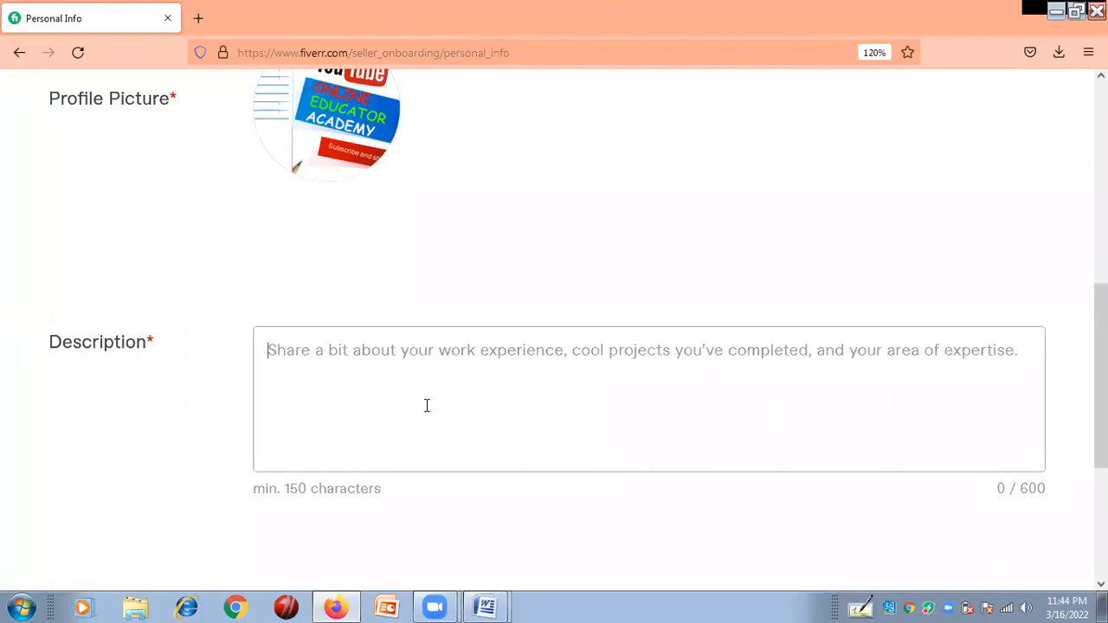
{"action": "key", "text": "ctrl+v"}
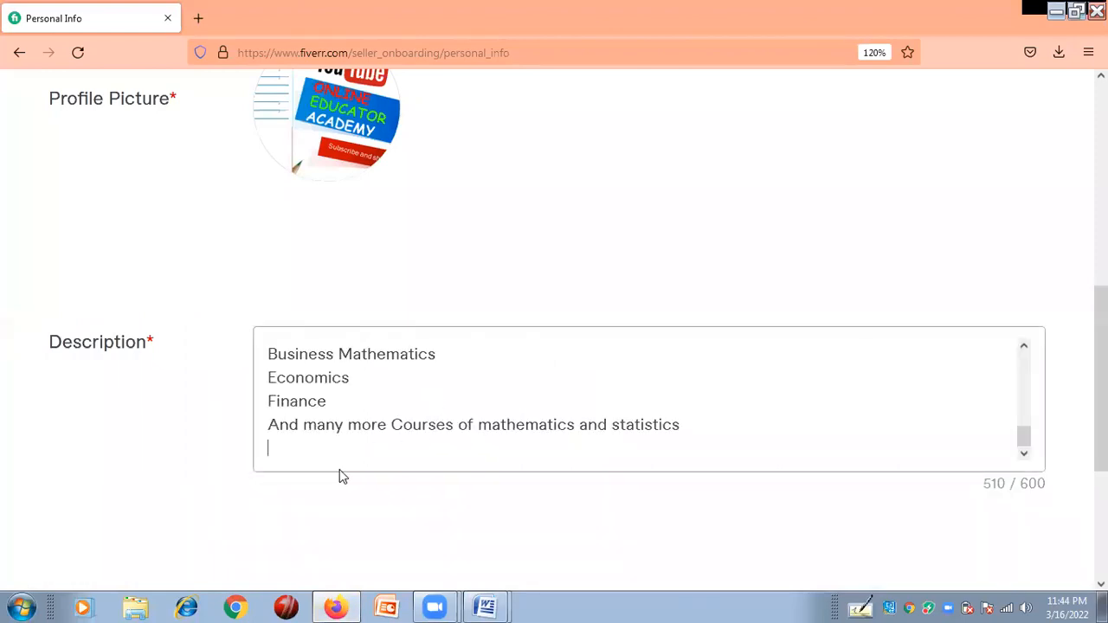
{"action": "scroll", "coordinate": [730, 433], "scroll_direction": "up", "scroll_amount": 5}
{"action": "scroll", "coordinate": [566, 416], "scroll_direction": "down", "scroll_amount": 5}
{"action": "scroll", "coordinate": [566, 415], "scroll_direction": "down", "scroll_amount": 2}
{"action": "scroll", "coordinate": [571, 421], "scroll_direction": "up", "scroll_amount": 5}
{"action": "scroll", "coordinate": [776, 422], "scroll_direction": "down", "scroll_amount": 4}
{"action": "scroll", "coordinate": [990, 460], "scroll_direction": "down", "scroll_amount": 3}
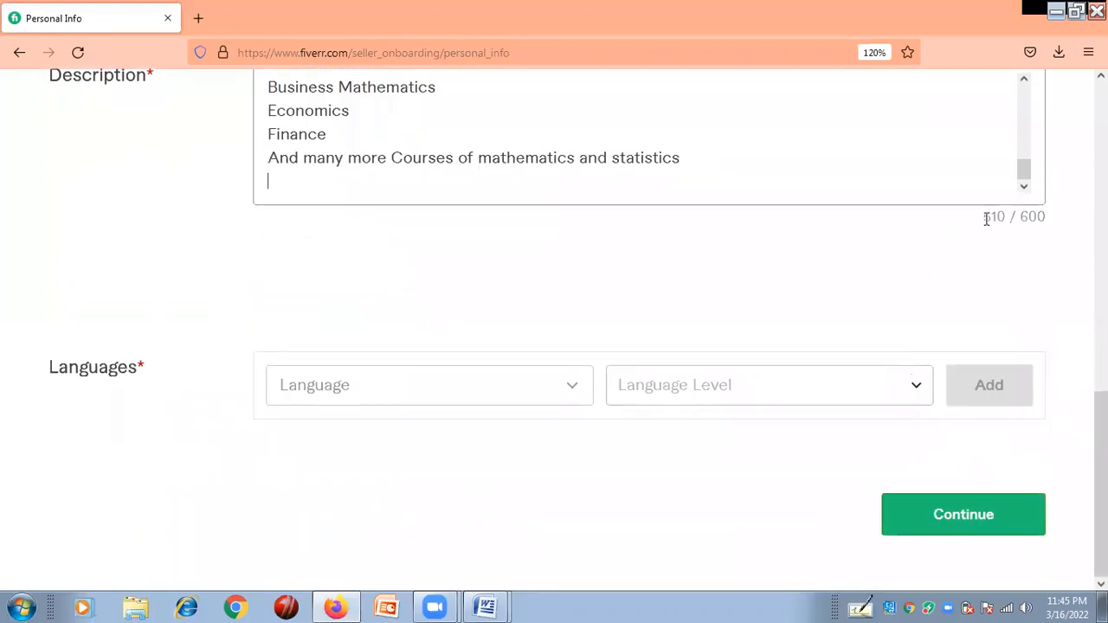
Add English at Fluent level under Languages and continue to Professional Info.
{"action": "left_click", "coordinate": [397, 393]}
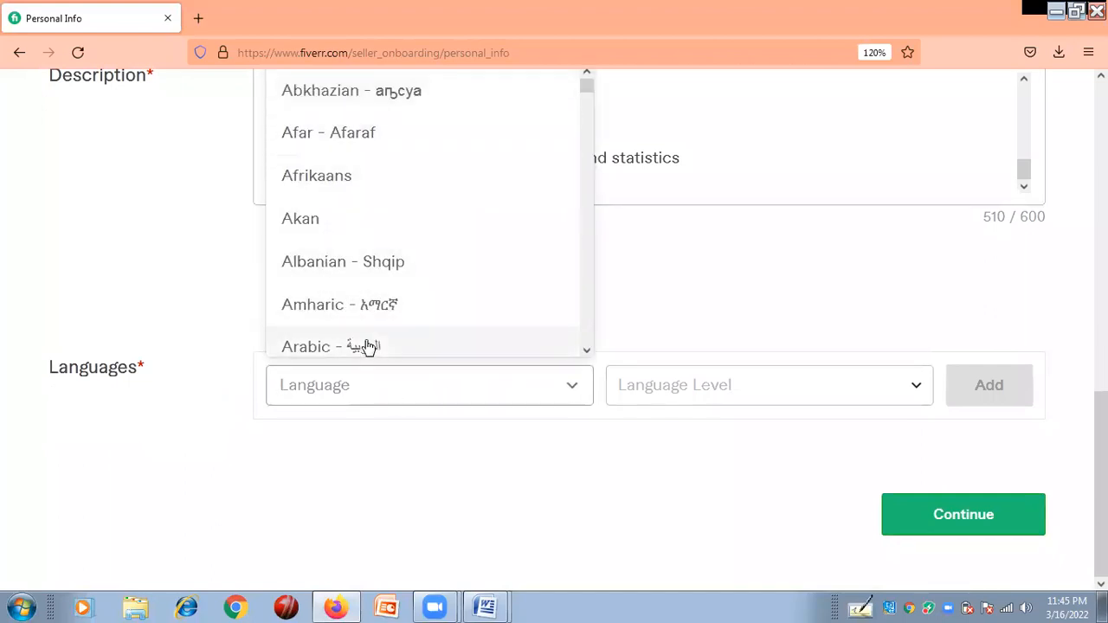
{"action": "scroll", "coordinate": [341, 223], "scroll_direction": "down", "scroll_amount": 3}
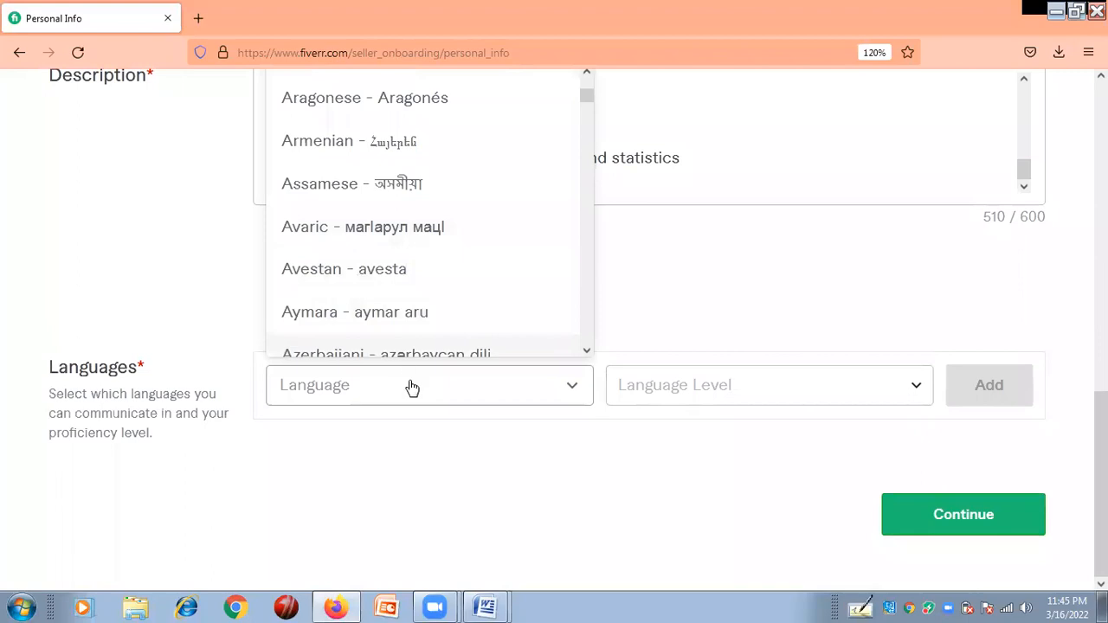
{"action": "left_click", "coordinate": [353, 422]}
{"action": "left_click", "coordinate": [357, 393]}
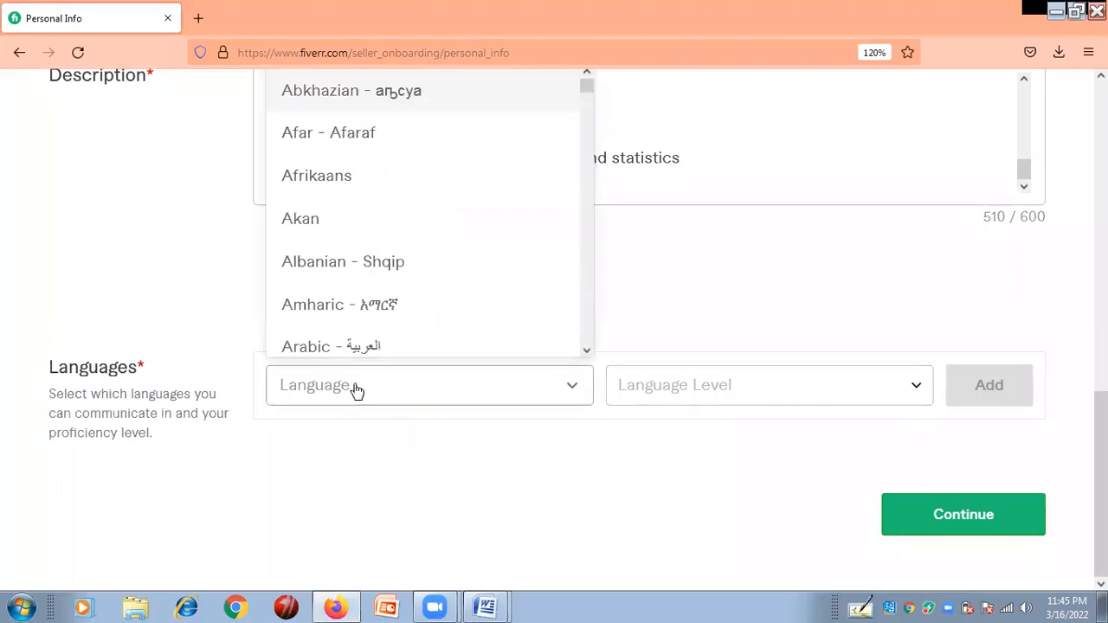
{"action": "type", "text": "eng"}
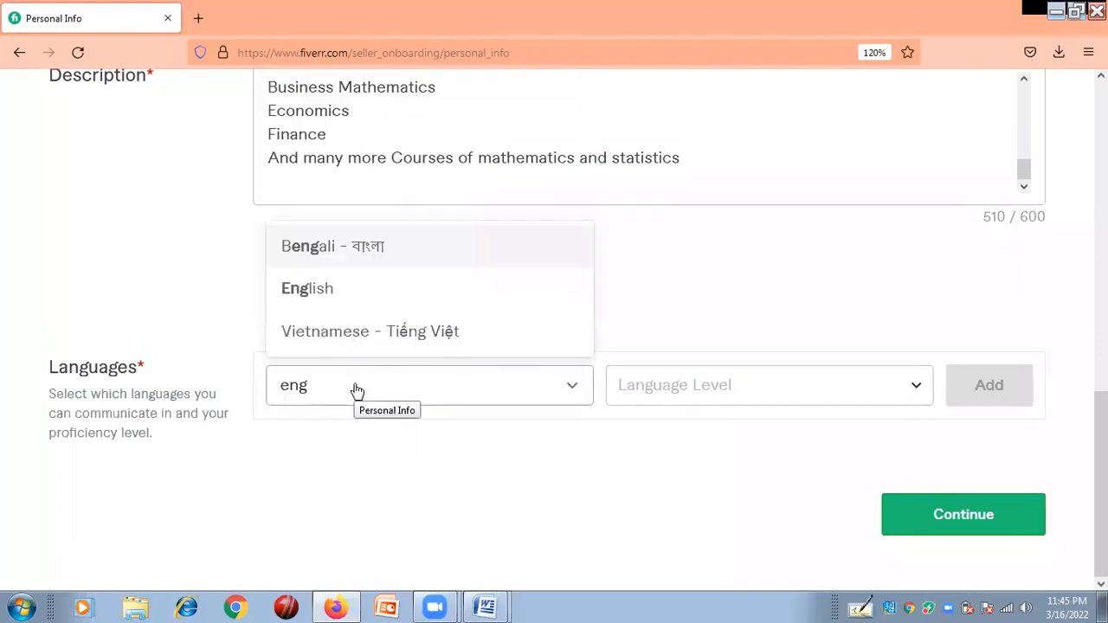
{"action": "left_click", "coordinate": [365, 299]}
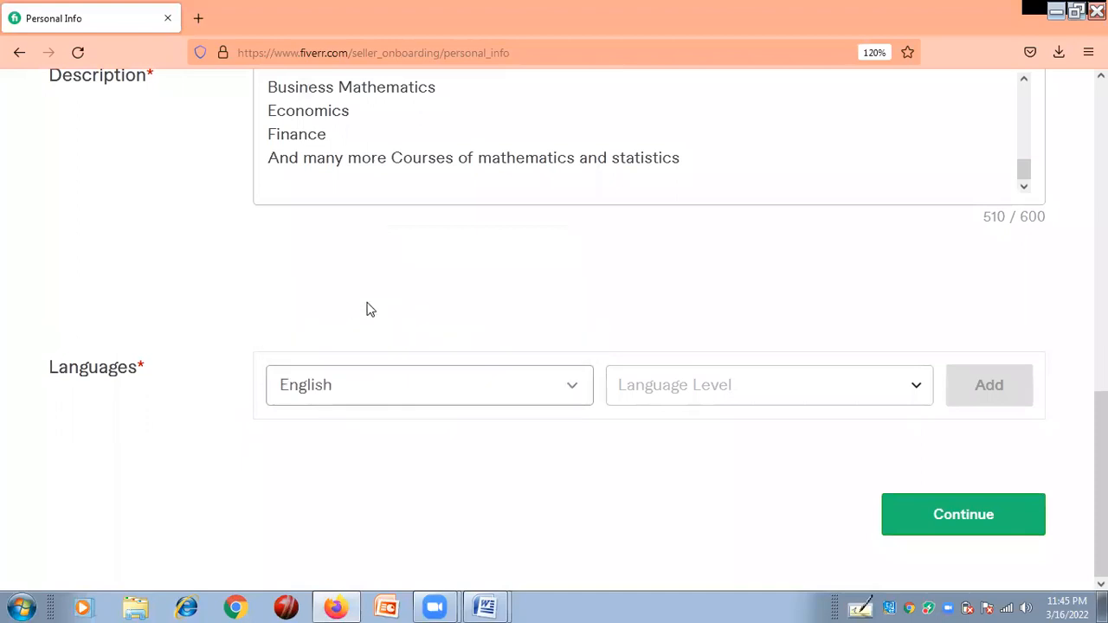
{"action": "left_click", "coordinate": [806, 394]}
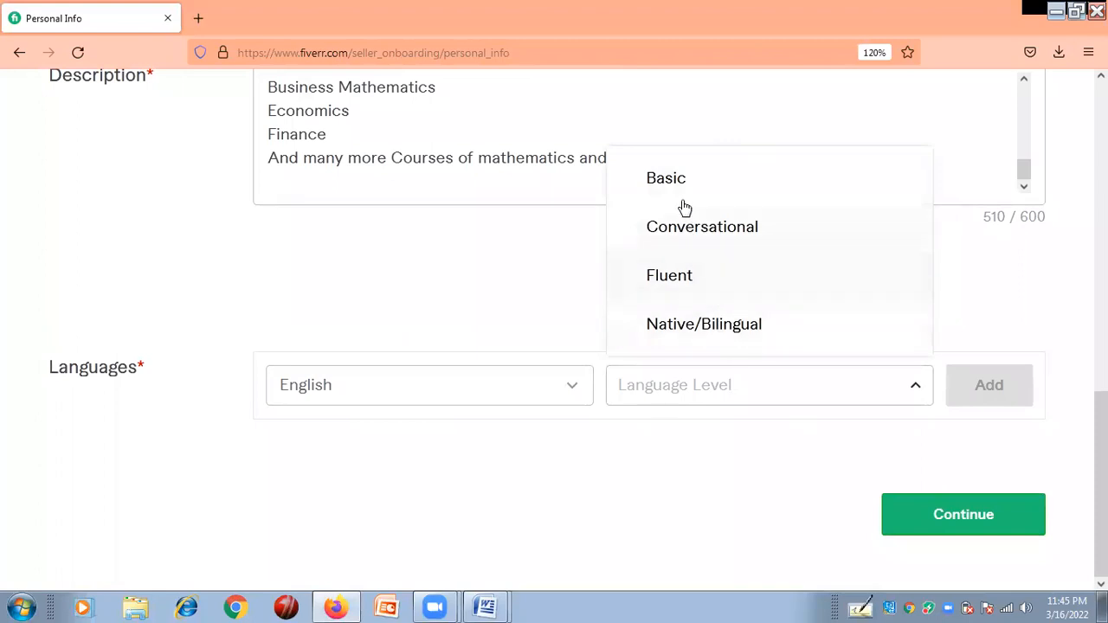
{"action": "left_click", "coordinate": [697, 284]}
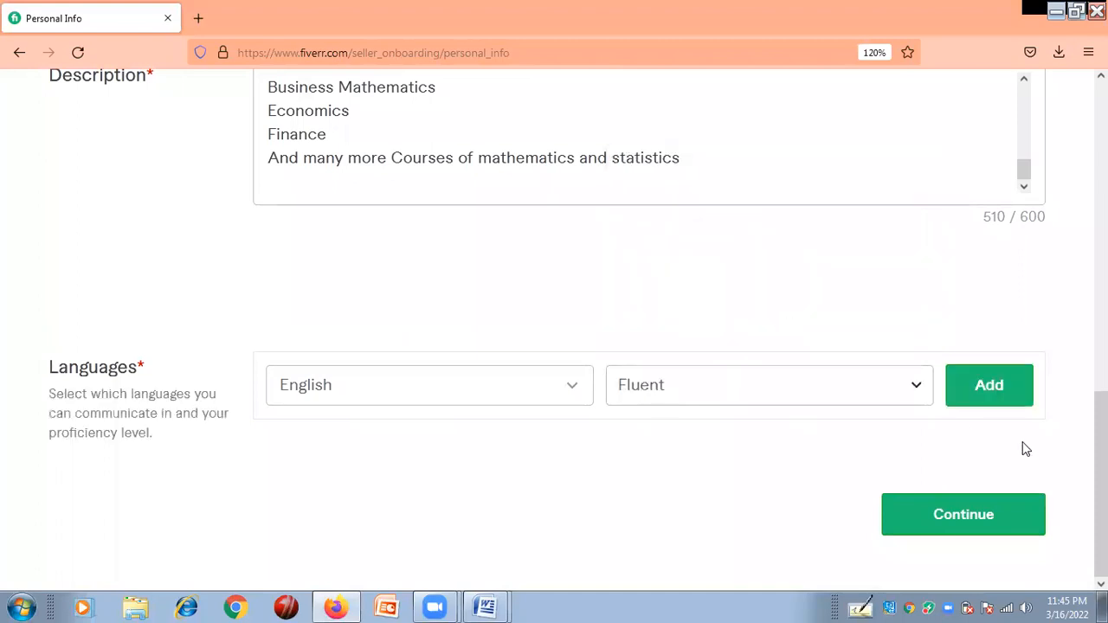
{"action": "left_click", "coordinate": [990, 390]}
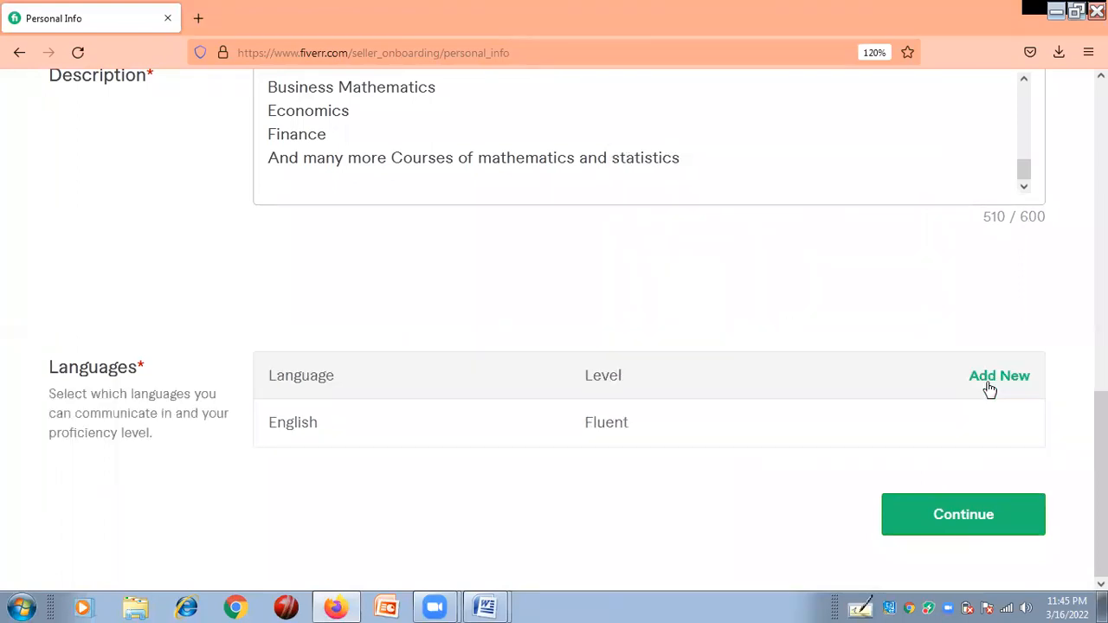
{"action": "left_click", "coordinate": [943, 521]}
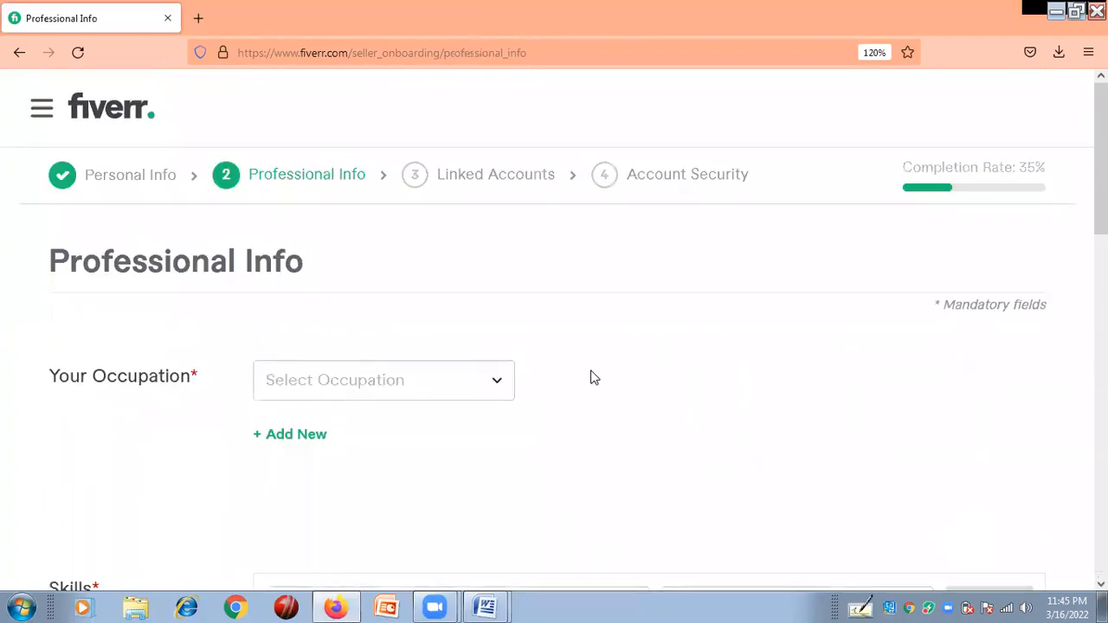
Choose Other as the occupation category.
{"action": "left_click", "coordinate": [493, 386]}
{"action": "scroll", "coordinate": [379, 395], "scroll_direction": "down", "scroll_amount": 3}
{"action": "scroll", "coordinate": [376, 309], "scroll_direction": "up", "scroll_amount": 3}
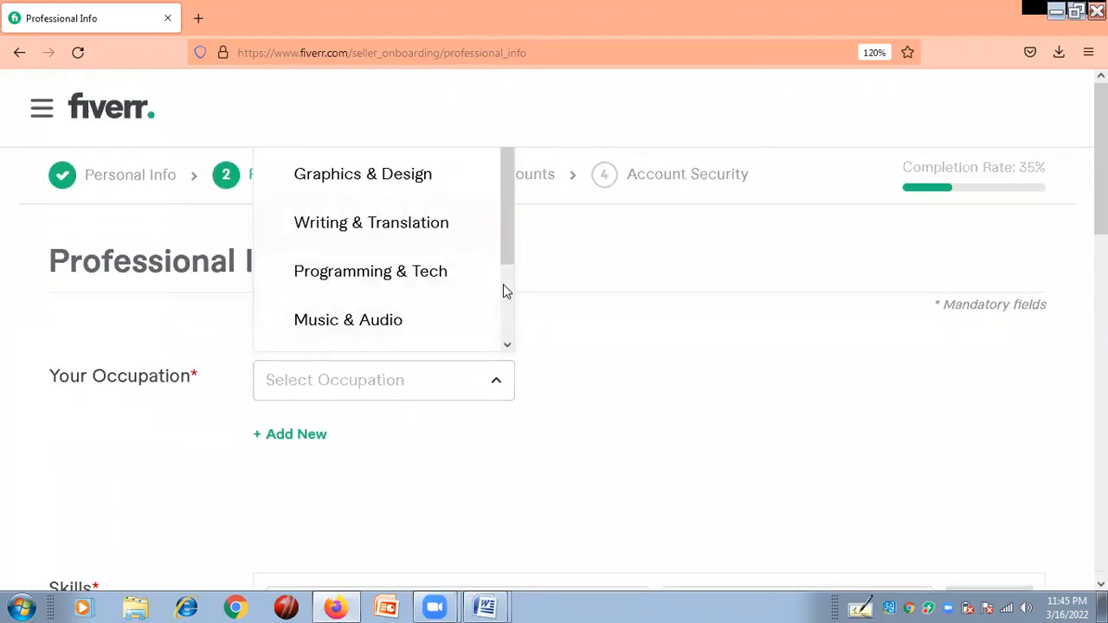
{"action": "left_click_drag", "start_coordinate": [511, 256], "coordinate": [475, 349]}
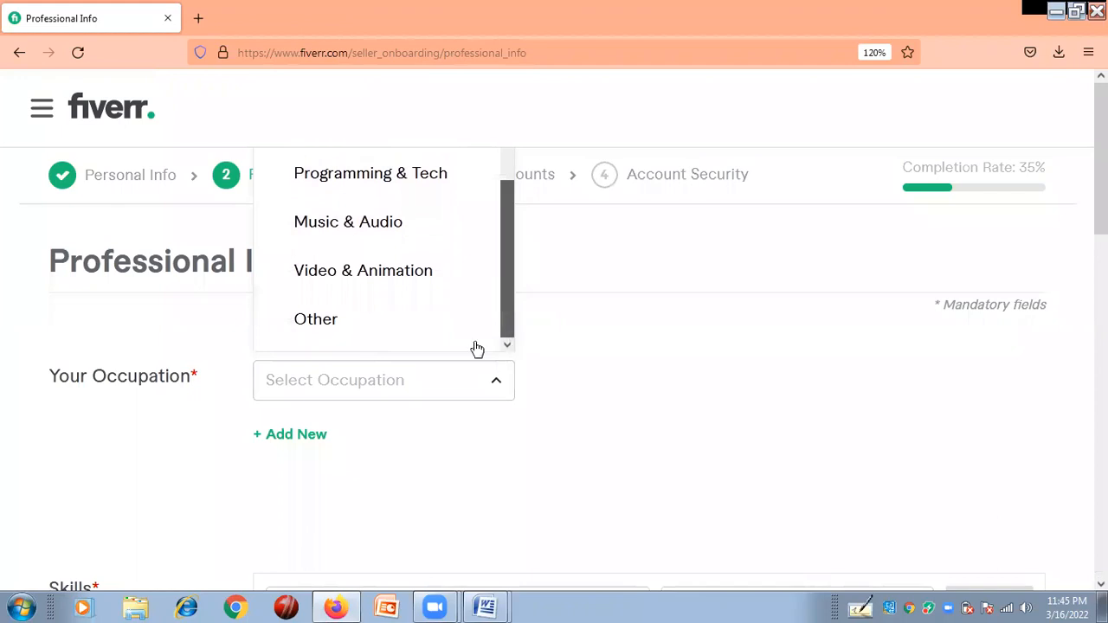
{"action": "left_click", "coordinate": [355, 322]}
Tick Other, Online Lessons, Market Research, Virtual Assistant and Data Entry as skills.
{"action": "scroll", "coordinate": [478, 388], "scroll_direction": "down", "scroll_amount": 4}
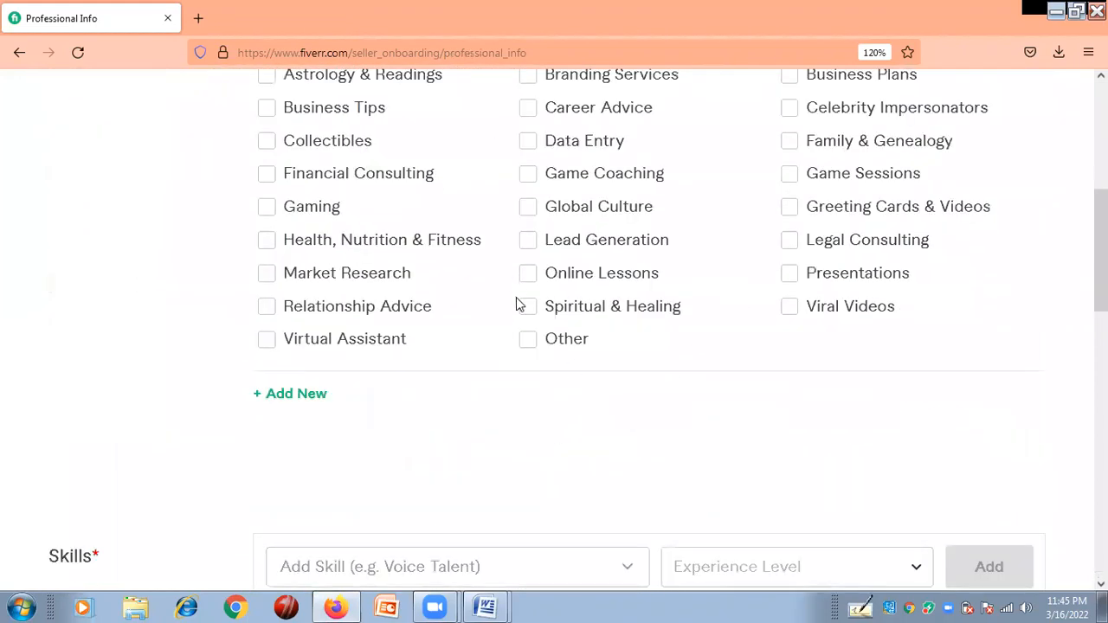
{"action": "left_click", "coordinate": [525, 337]}
{"action": "left_click", "coordinate": [530, 274]}
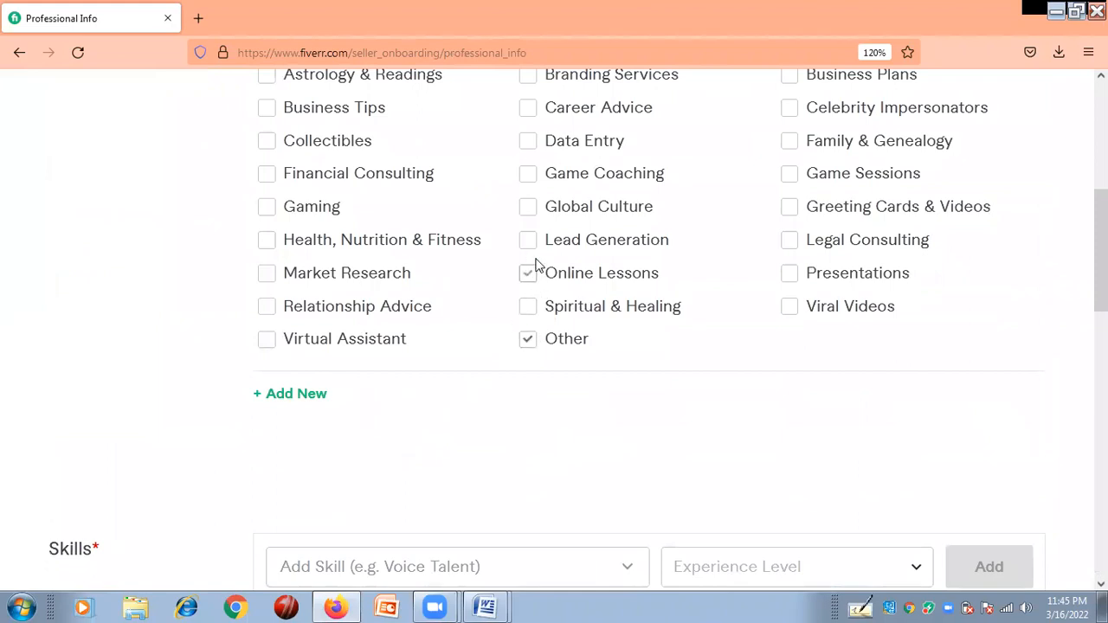
{"action": "left_click", "coordinate": [269, 275]}
{"action": "left_click", "coordinate": [277, 343]}
{"action": "left_click", "coordinate": [281, 343]}
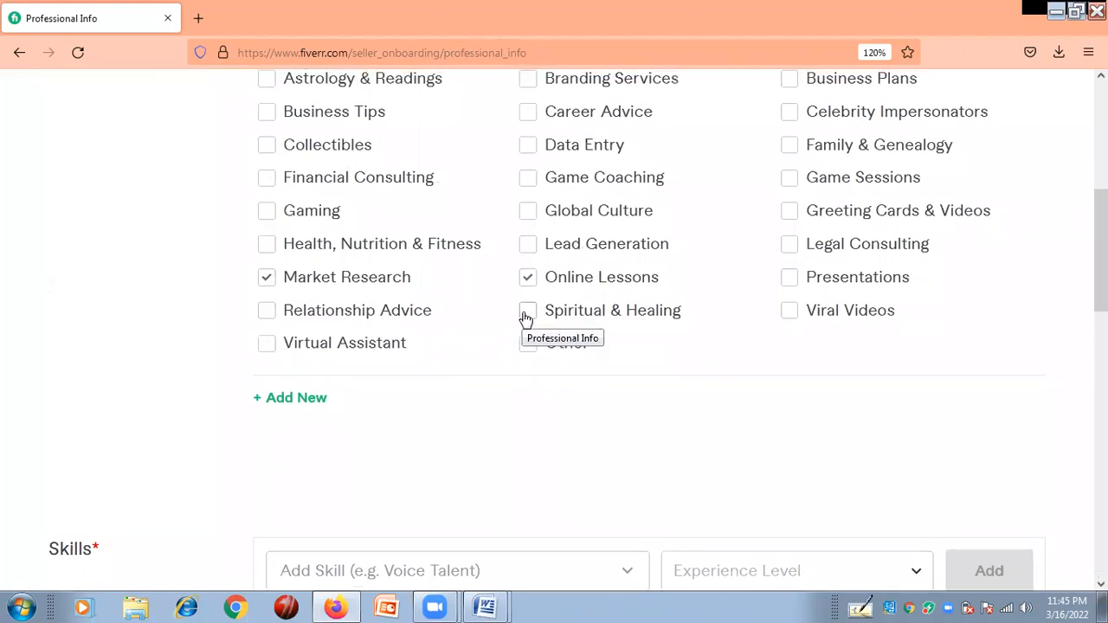
{"action": "scroll", "coordinate": [370, 502], "scroll_direction": "up", "scroll_amount": 2}
{"action": "scroll", "coordinate": [279, 461], "scroll_direction": "down", "scroll_amount": 1}
{"action": "left_click", "coordinate": [269, 443]}
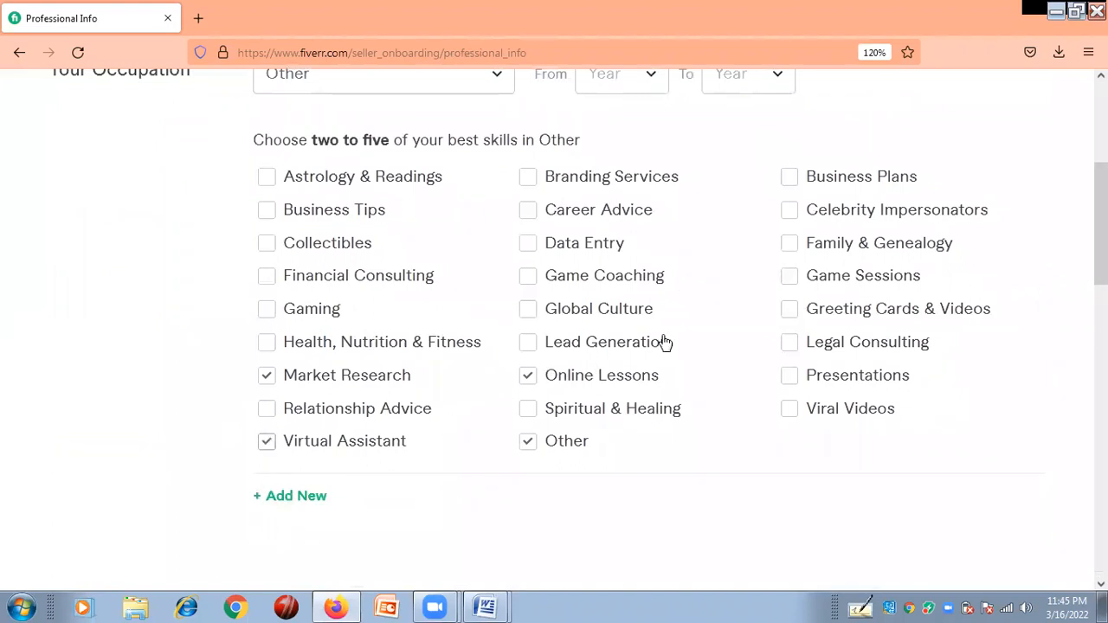
{"action": "left_click", "coordinate": [528, 244]}
{"action": "scroll", "coordinate": [645, 273], "scroll_direction": "up", "scroll_amount": 4}
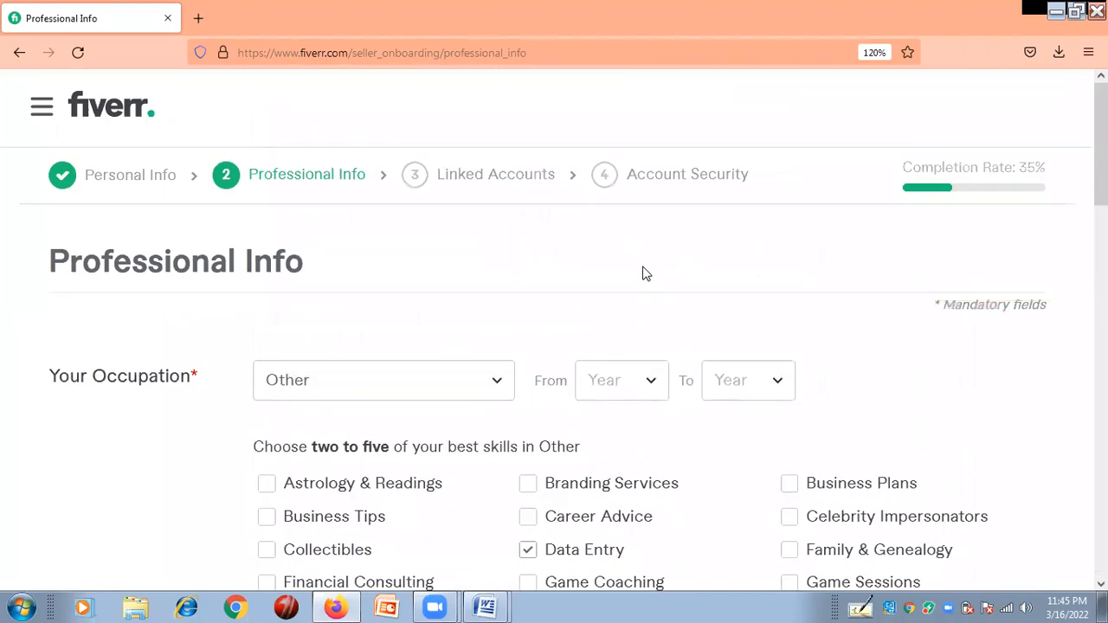
Set the occupation period from 2018 to 2020.
{"action": "left_click", "coordinate": [621, 379]}
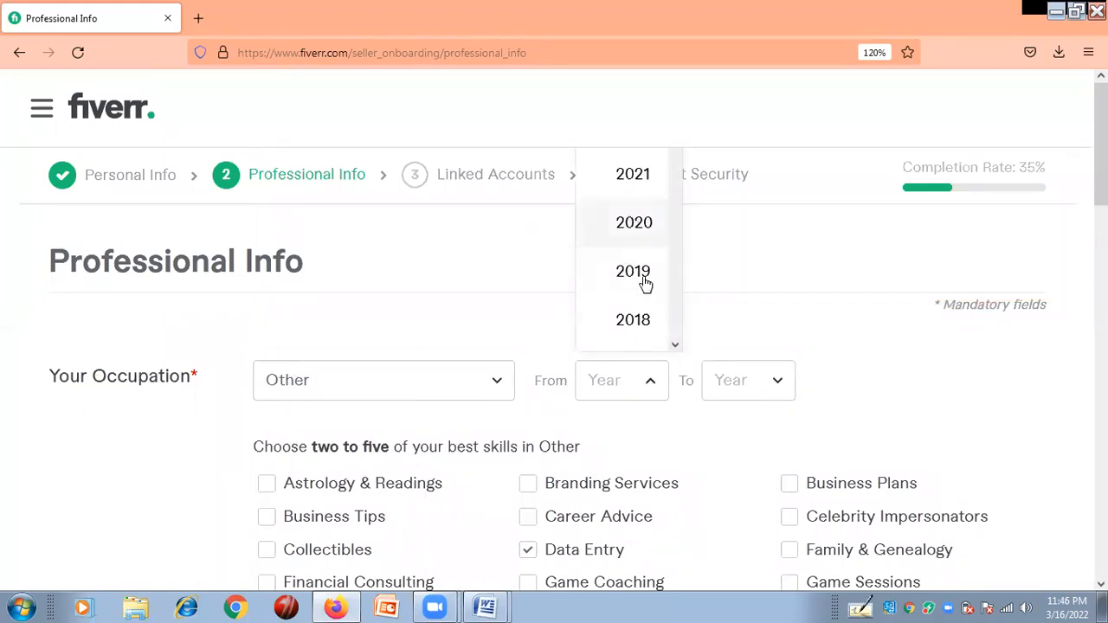
{"action": "left_click", "coordinate": [655, 323]}
{"action": "left_click", "coordinate": [733, 387]}
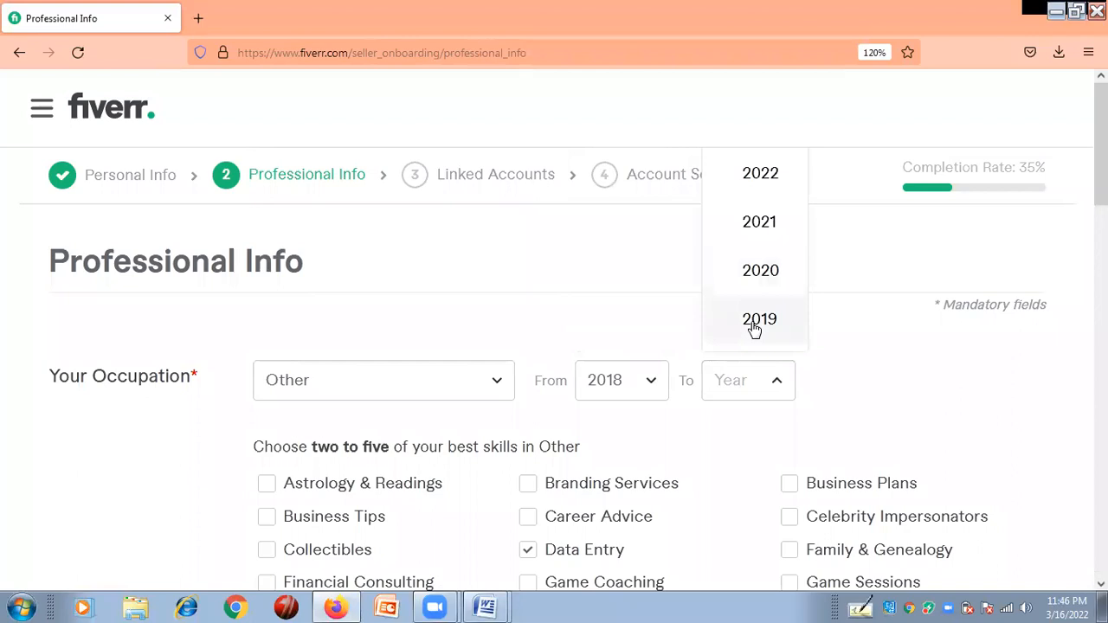
{"action": "left_click", "coordinate": [761, 274]}
{"action": "scroll", "coordinate": [647, 396], "scroll_direction": "down", "scroll_amount": 5}
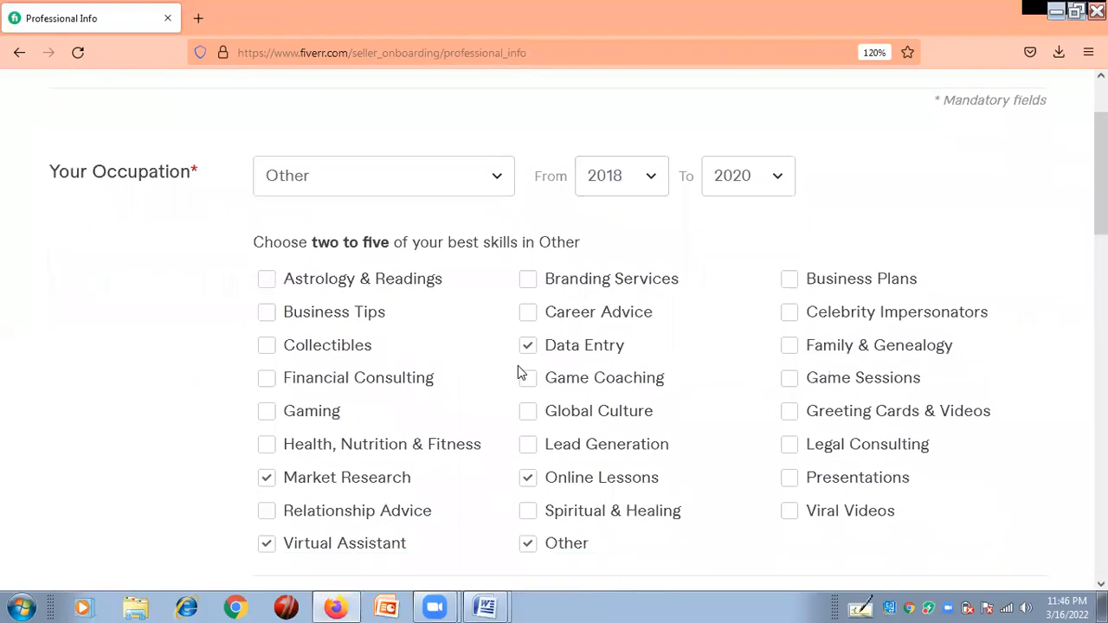
{"action": "scroll", "coordinate": [537, 404], "scroll_direction": "down", "scroll_amount": 4}
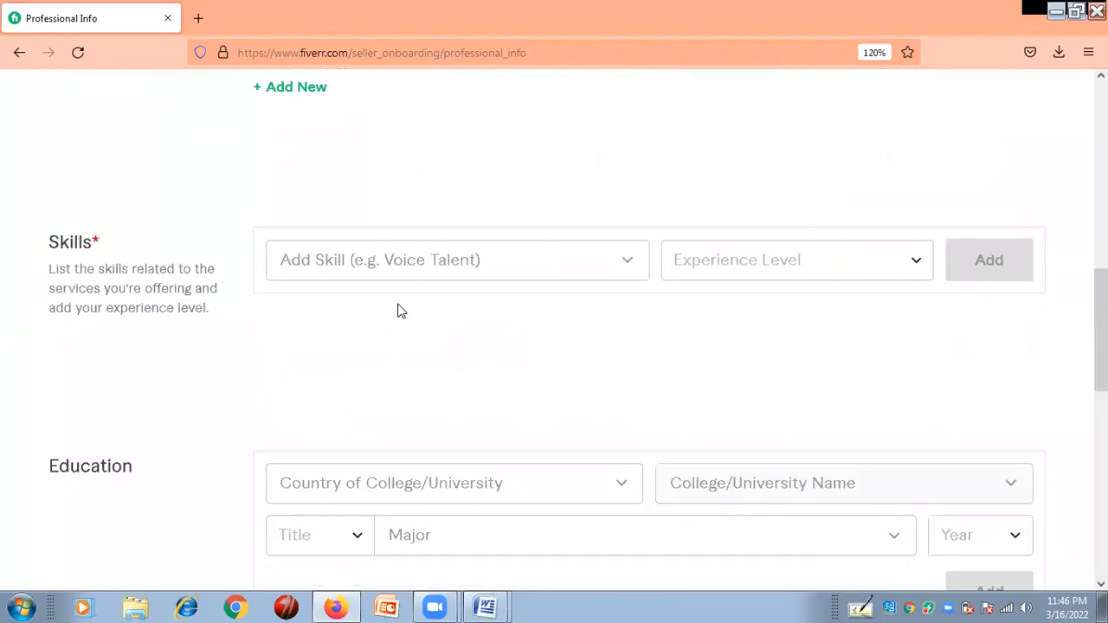
Add Linear algebra tutoring as a skill at Expert level.
{"action": "scroll", "coordinate": [458, 254], "scroll_direction": "up", "scroll_amount": 10}
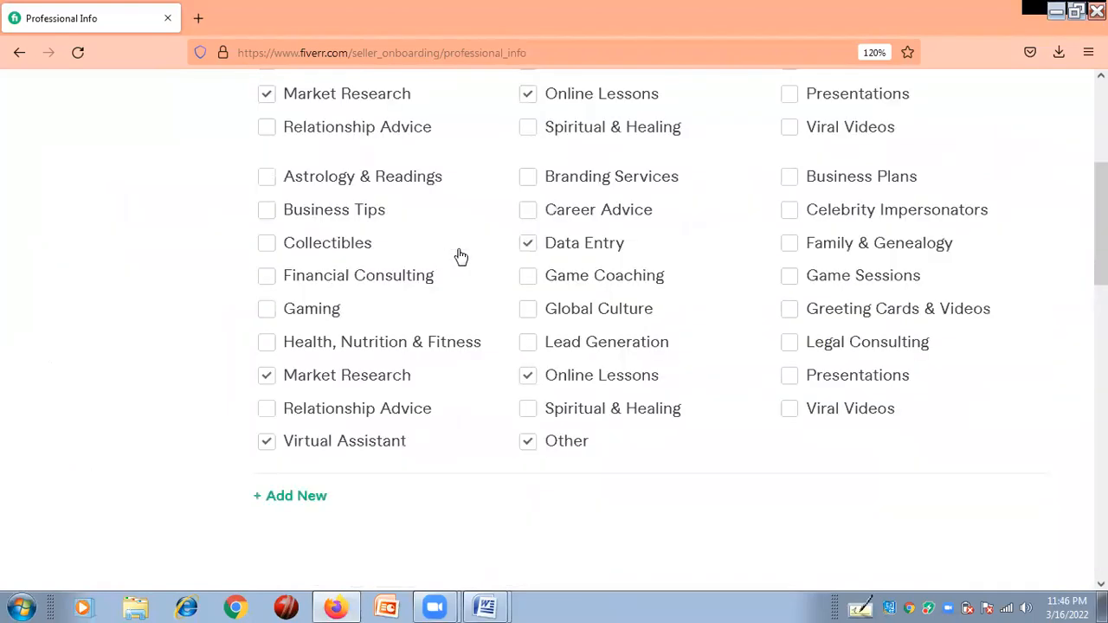
{"action": "scroll", "coordinate": [493, 473], "scroll_direction": "down", "scroll_amount": 5}
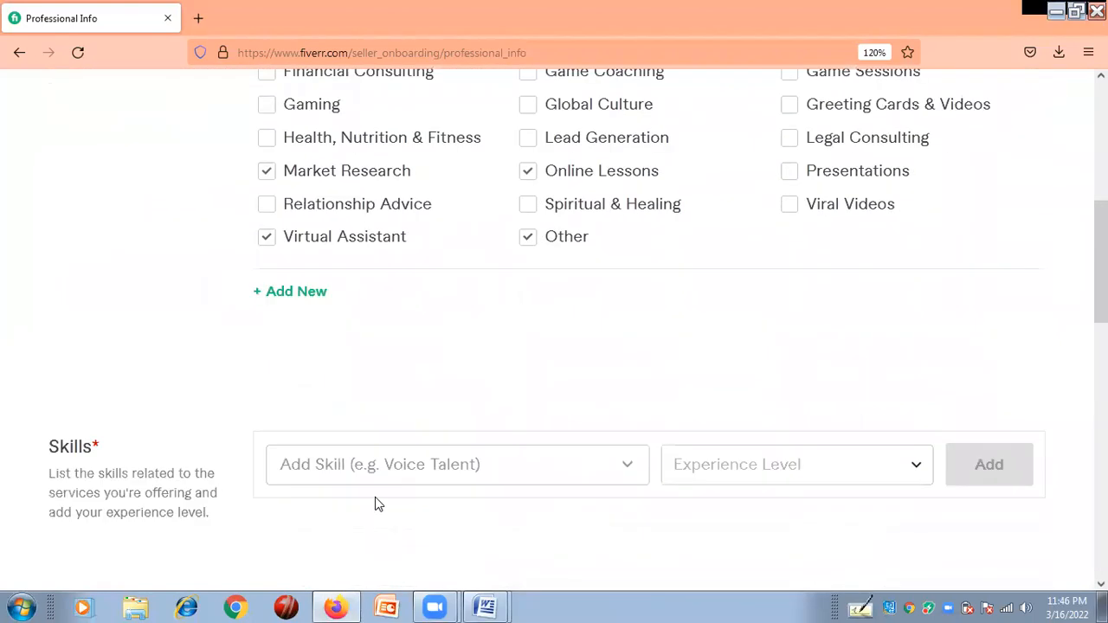
{"action": "left_click", "coordinate": [392, 472]}
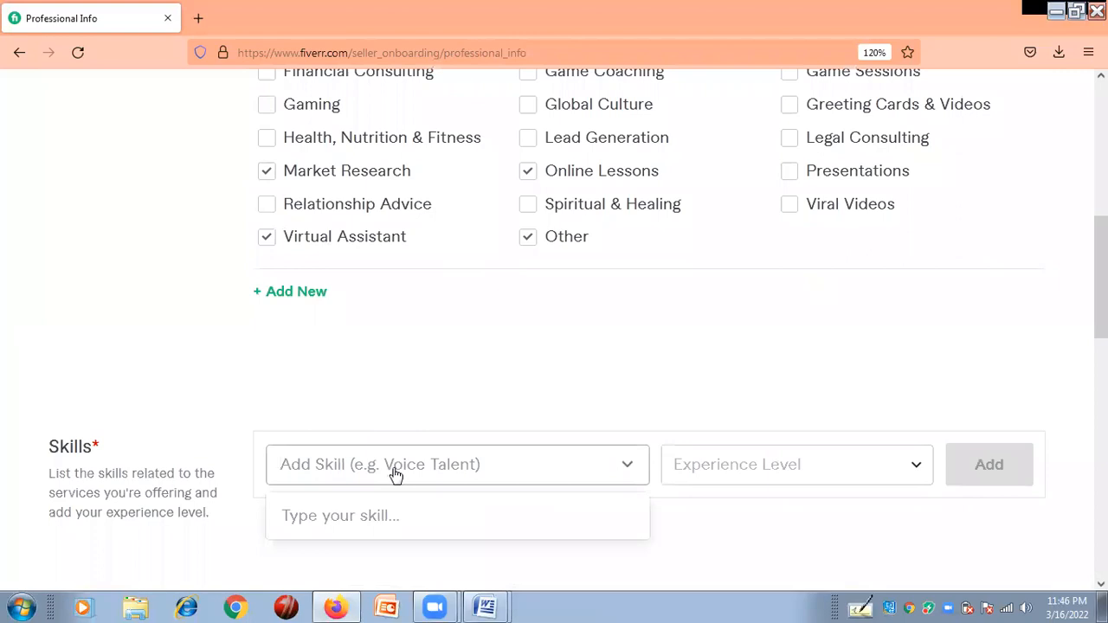
{"action": "scroll", "coordinate": [395, 475], "scroll_direction": "down", "scroll_amount": 3}
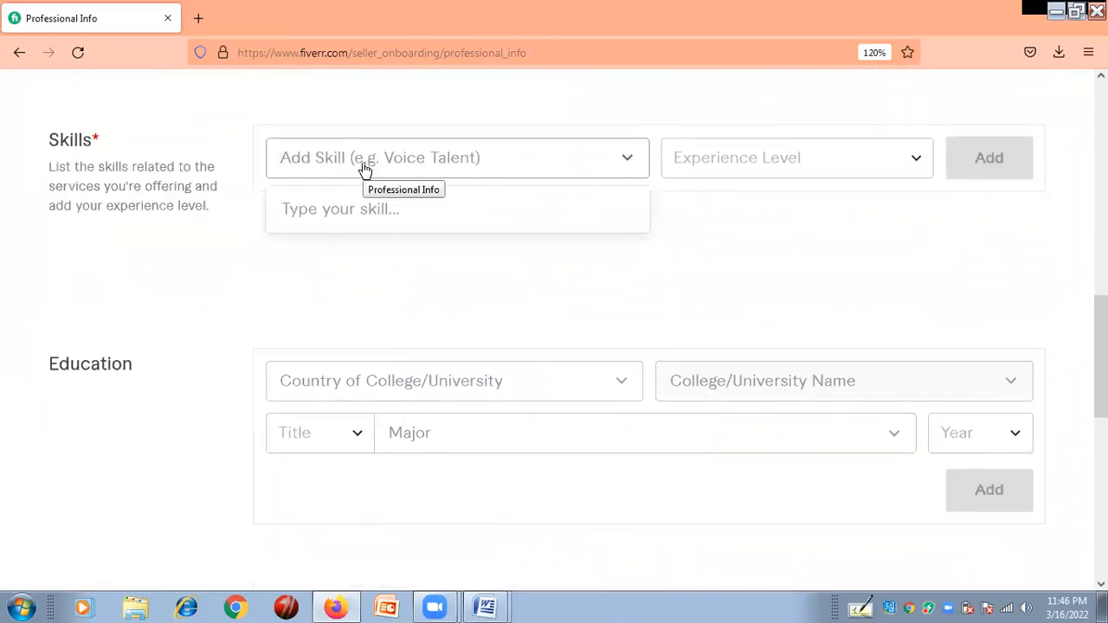
{"action": "type", "text": "linear"}
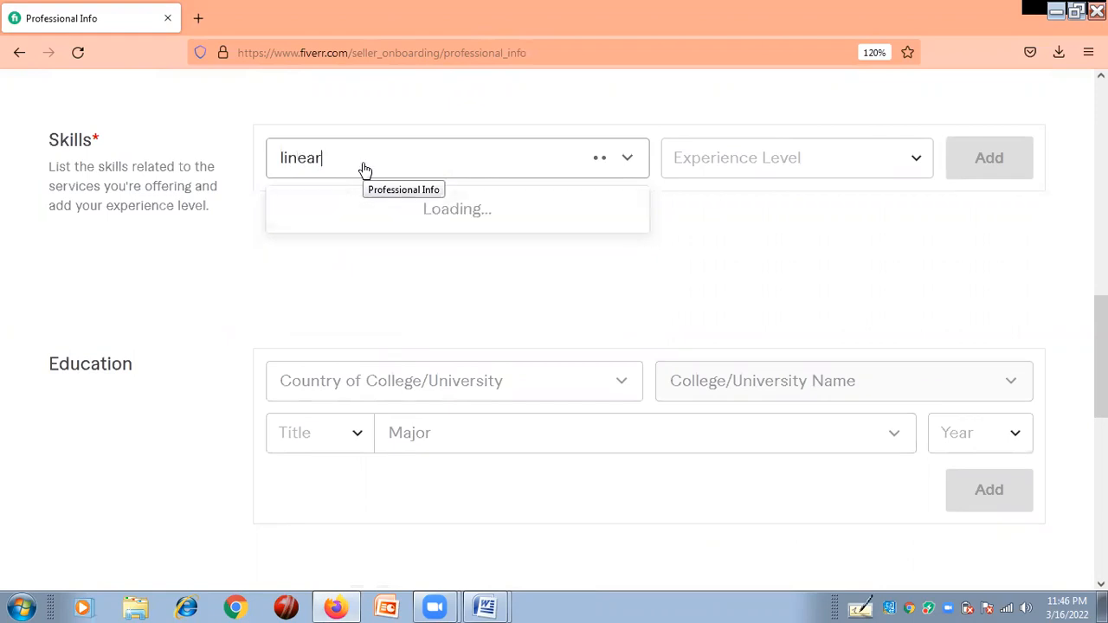
{"action": "type", "text": " algebra"}
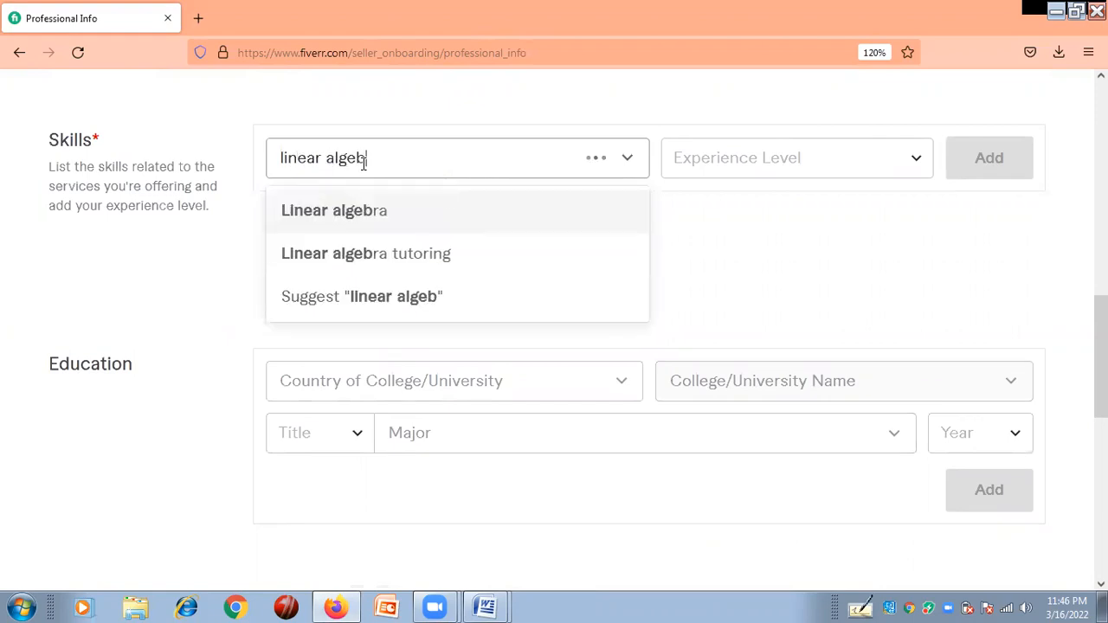
{"action": "key", "text": "Down"}
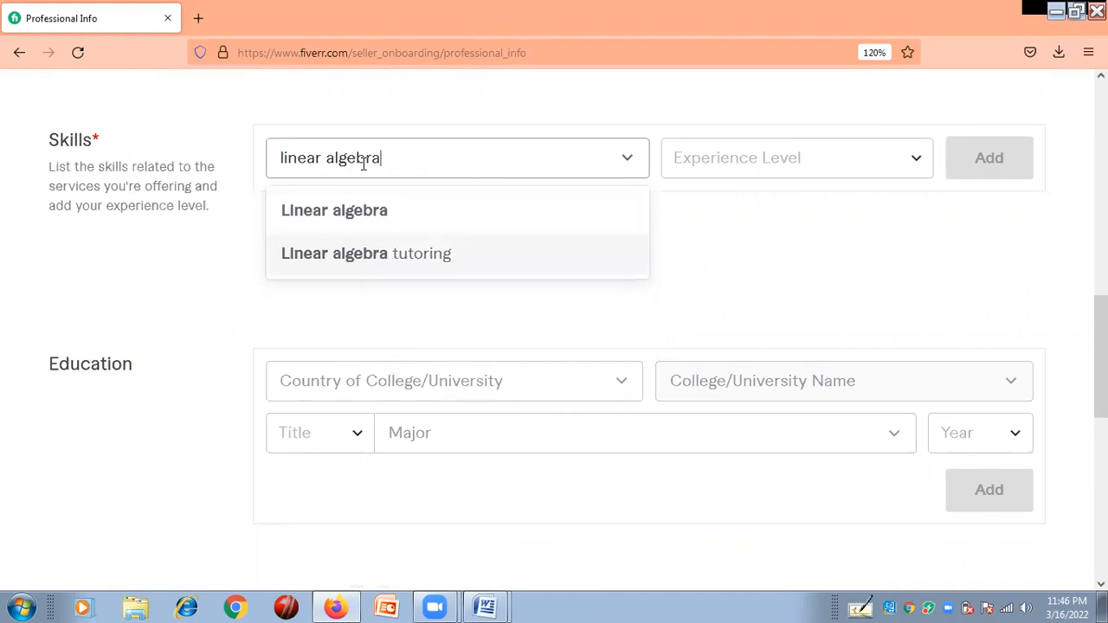
{"action": "key", "text": "Return"}
{"action": "left_click", "coordinate": [737, 158]}
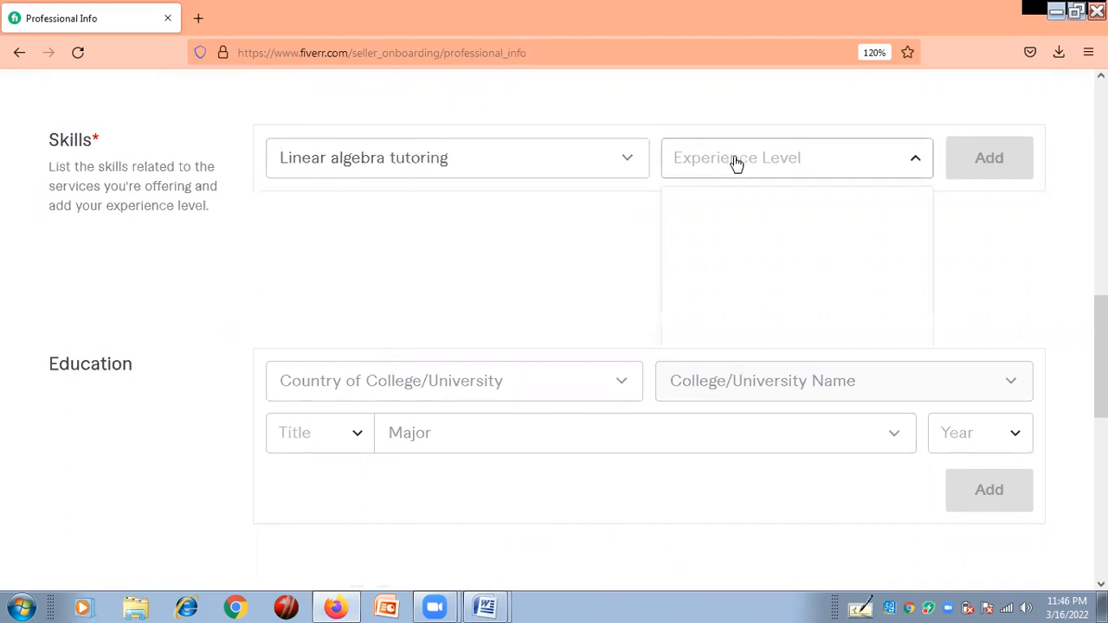
{"action": "left_click", "coordinate": [752, 317]}
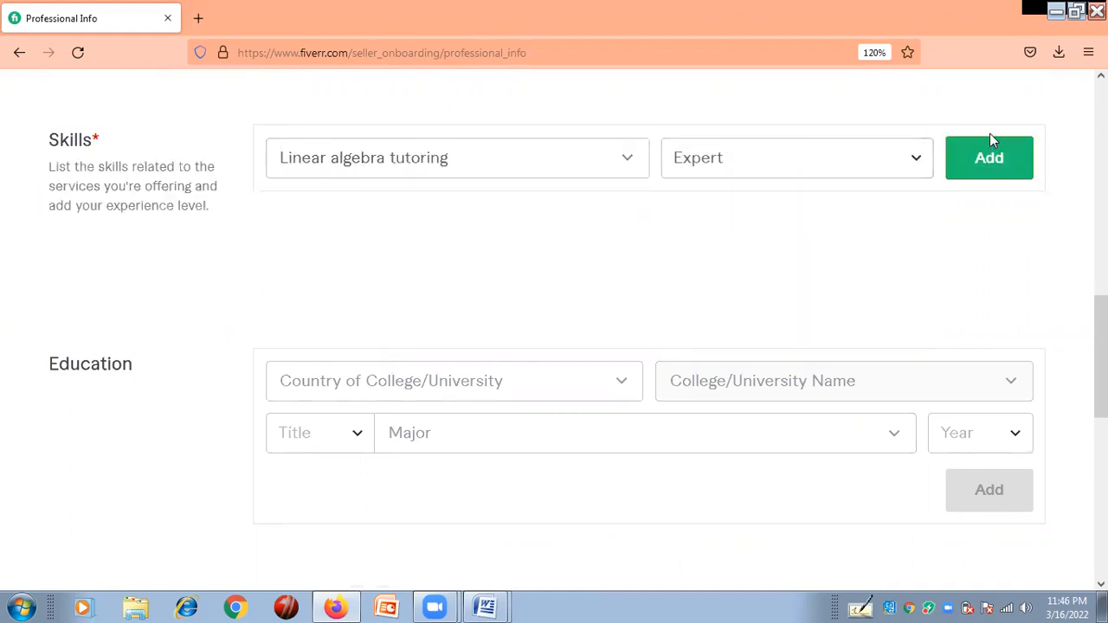
{"action": "left_click", "coordinate": [989, 166]}
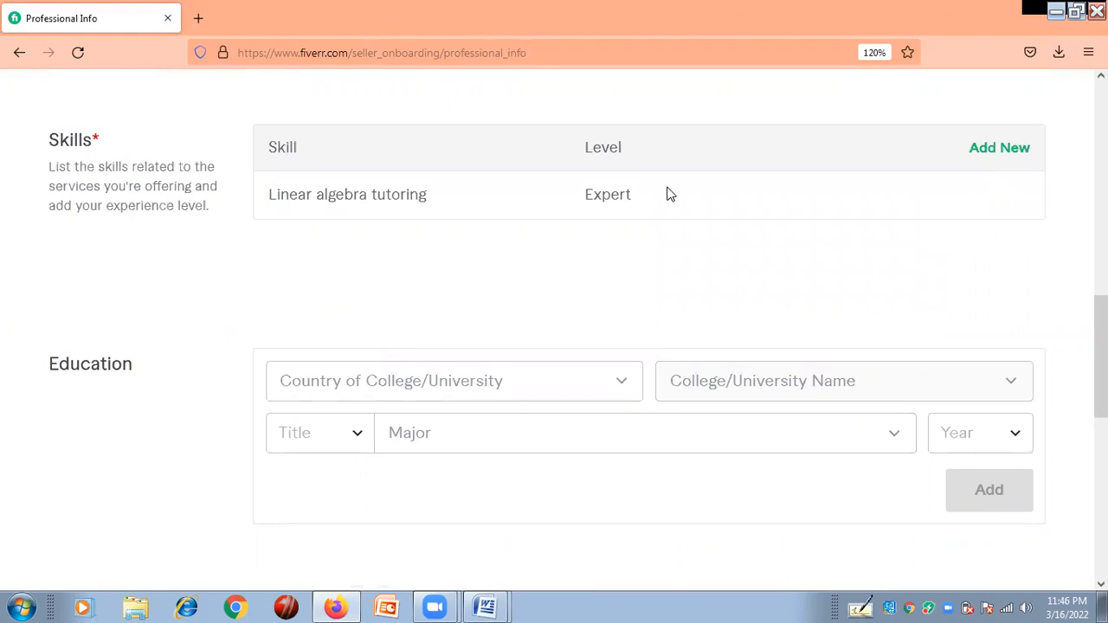
Add Applied mathematics tutoring as a skill at Expert level.
{"action": "left_click", "coordinate": [998, 149]}
{"action": "left_click", "coordinate": [383, 156]}
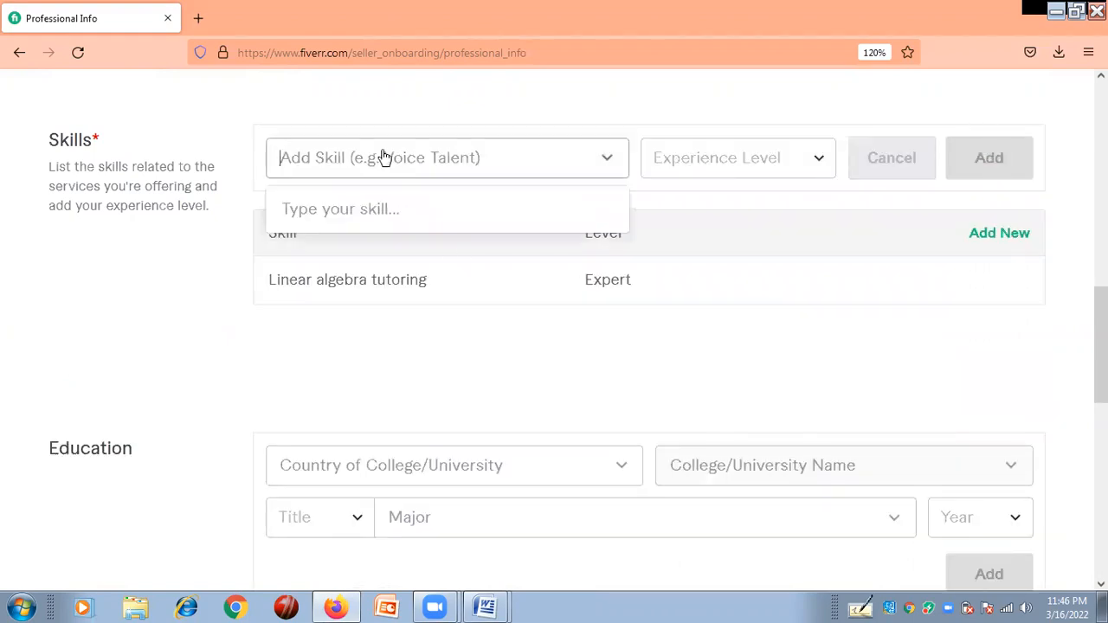
{"action": "type", "text": "mathema"}
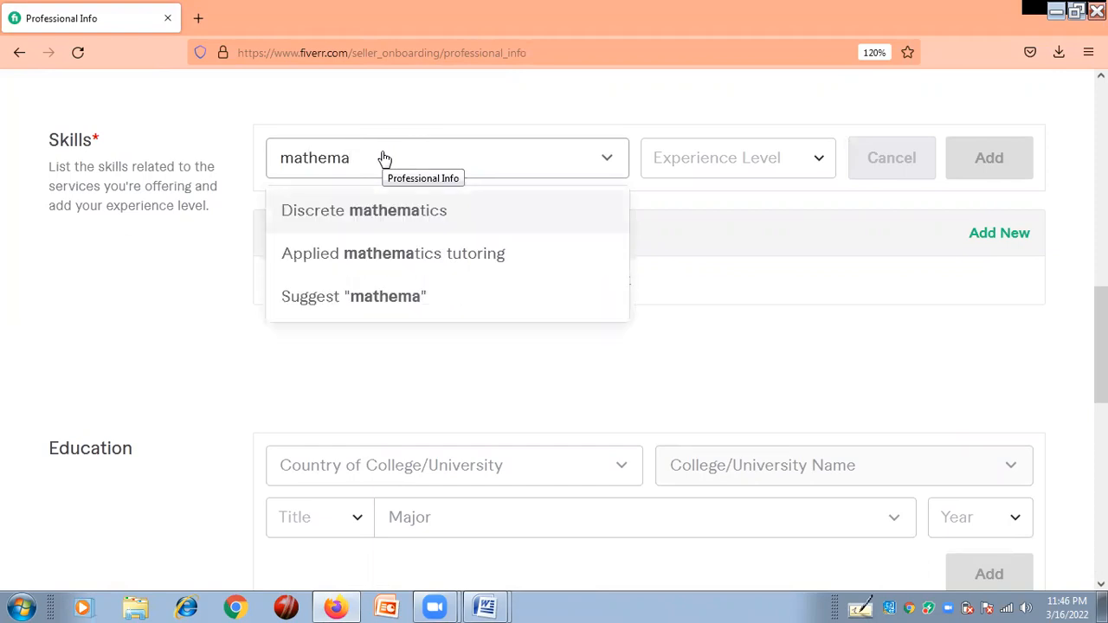
{"action": "left_click", "coordinate": [408, 258]}
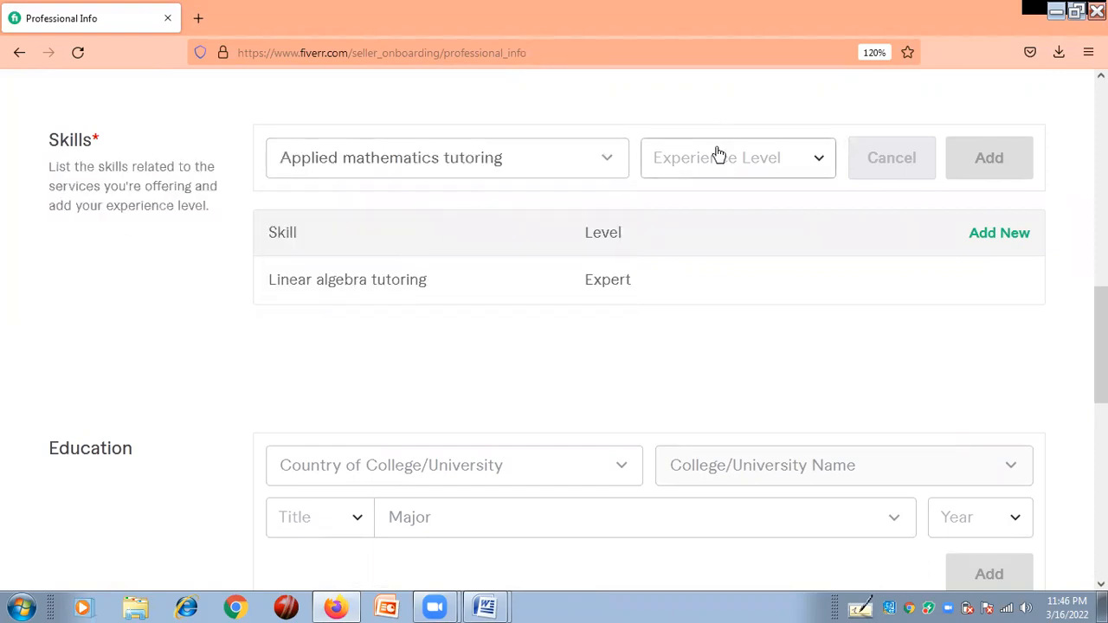
{"action": "left_click", "coordinate": [719, 154]}
{"action": "left_click", "coordinate": [713, 317]}
{"action": "left_click", "coordinate": [987, 157]}
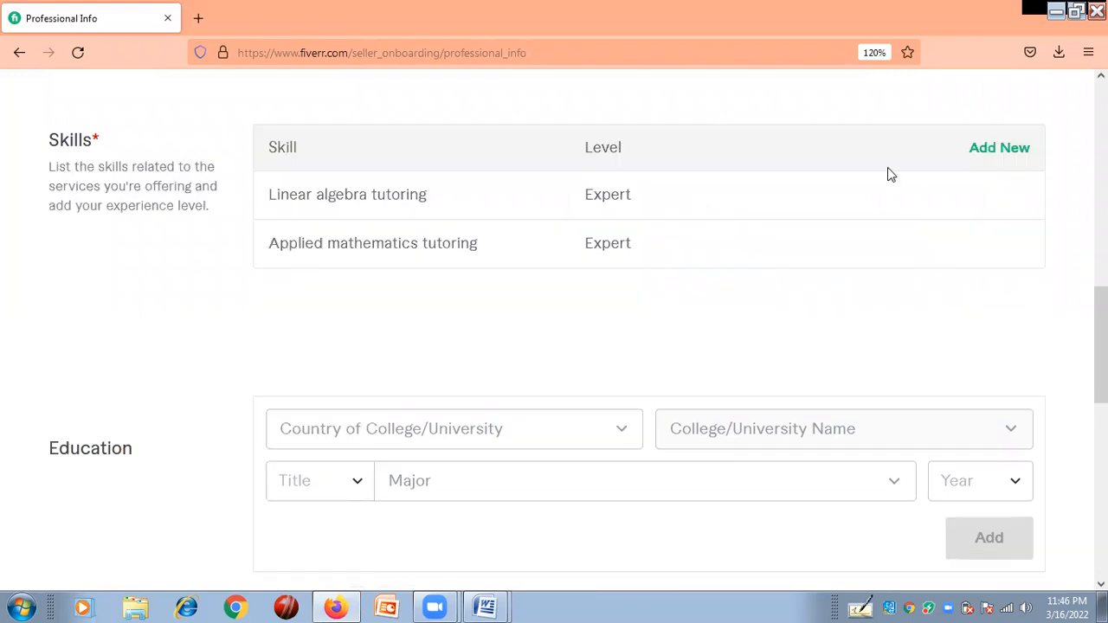
Add Multivariable calculus tutoring as a skill at Expert level.
{"action": "left_click", "coordinate": [1005, 149]}
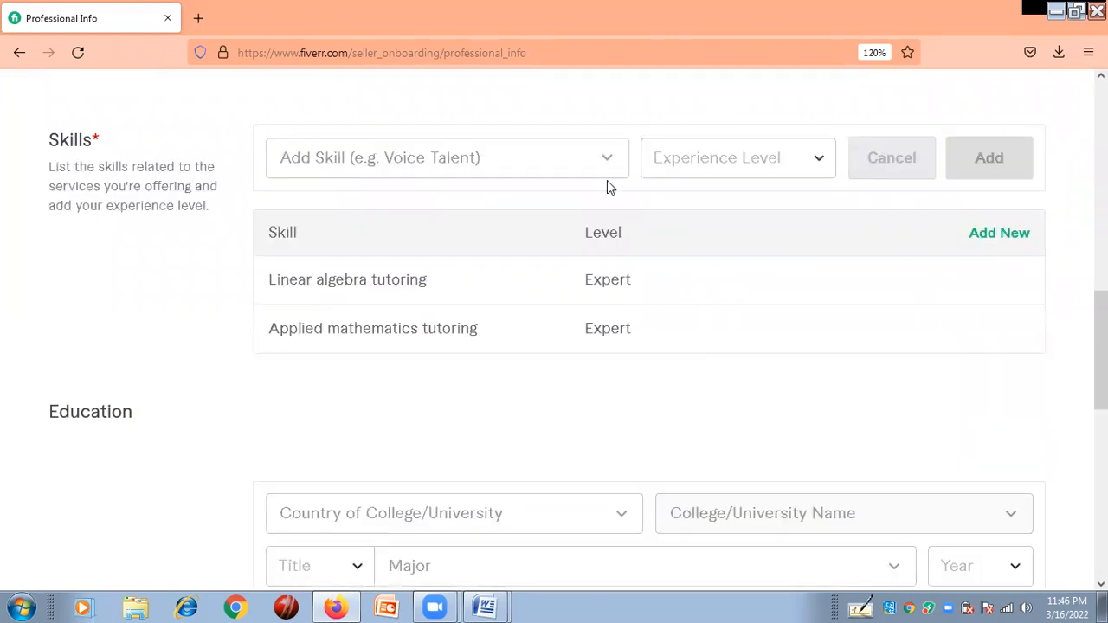
{"action": "left_click", "coordinate": [403, 172]}
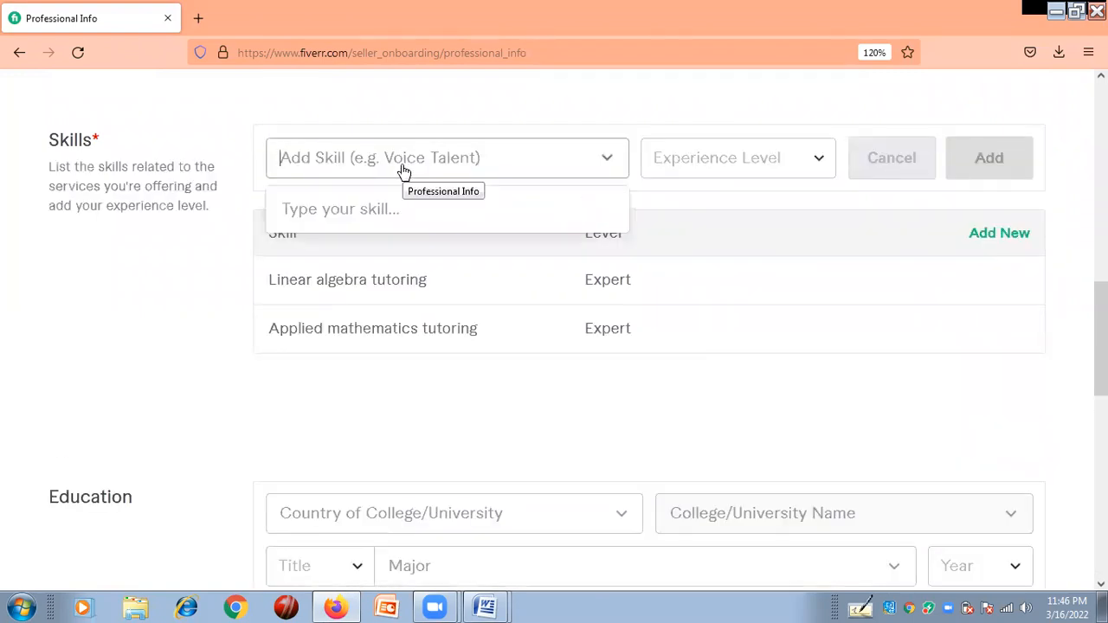
{"action": "type", "text": "mu"}
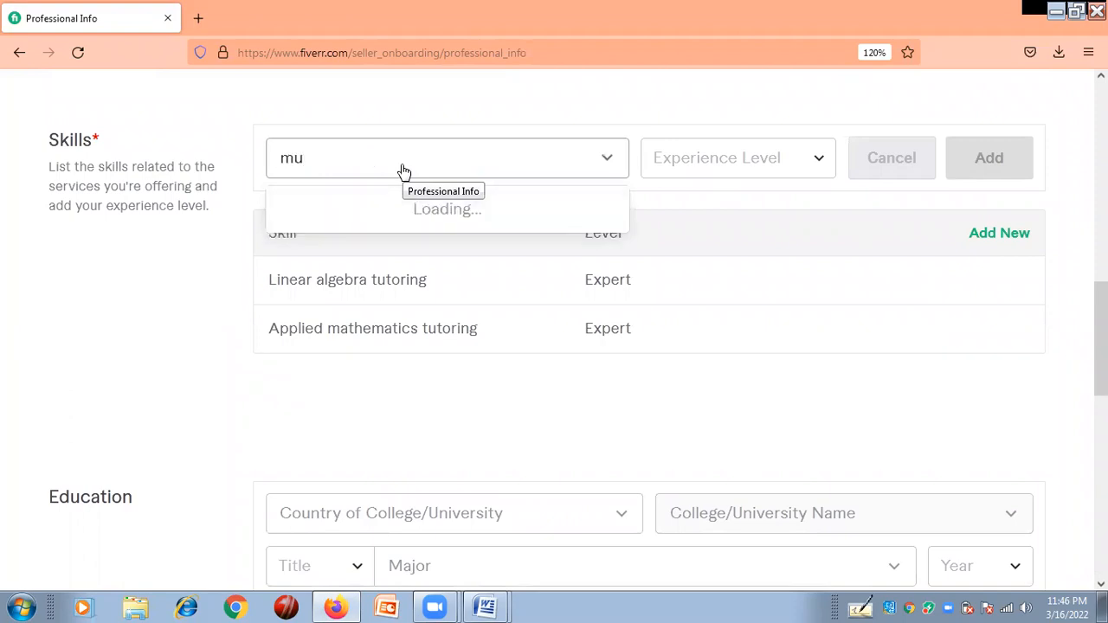
{"action": "type", "text": "ltivar"}
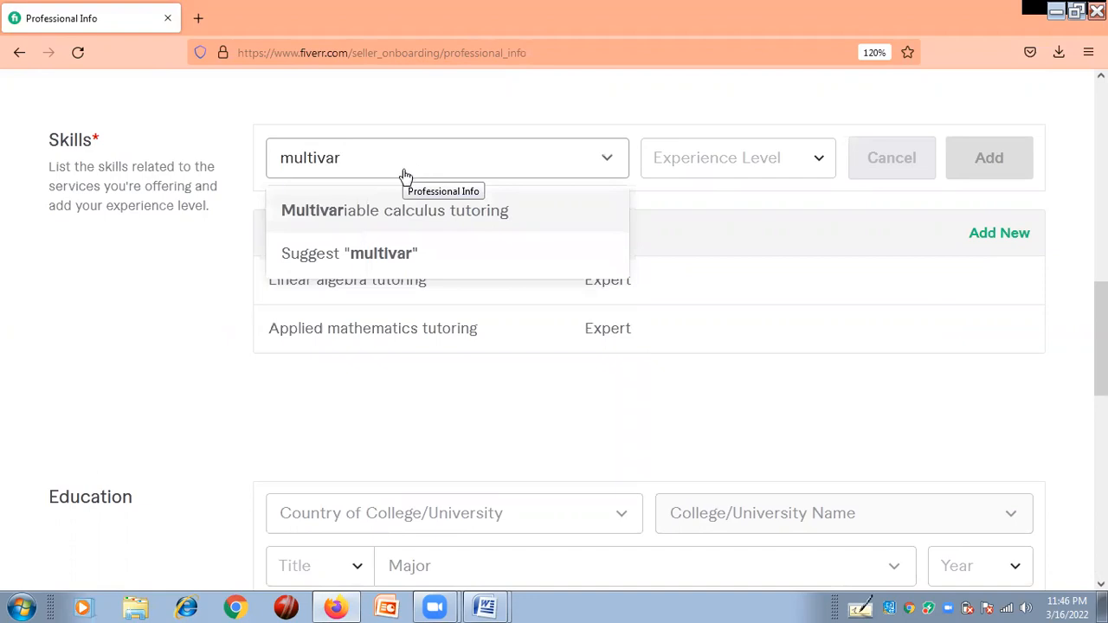
{"action": "left_click", "coordinate": [384, 210]}
{"action": "left_click", "coordinate": [770, 167]}
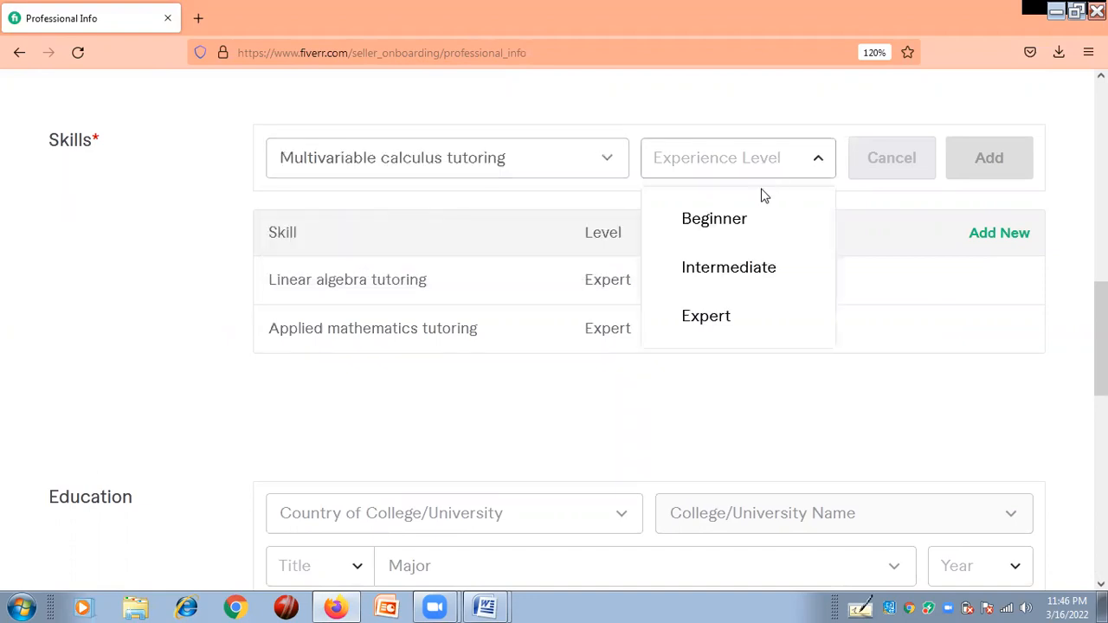
{"action": "left_click", "coordinate": [735, 319]}
{"action": "left_click", "coordinate": [987, 158]}
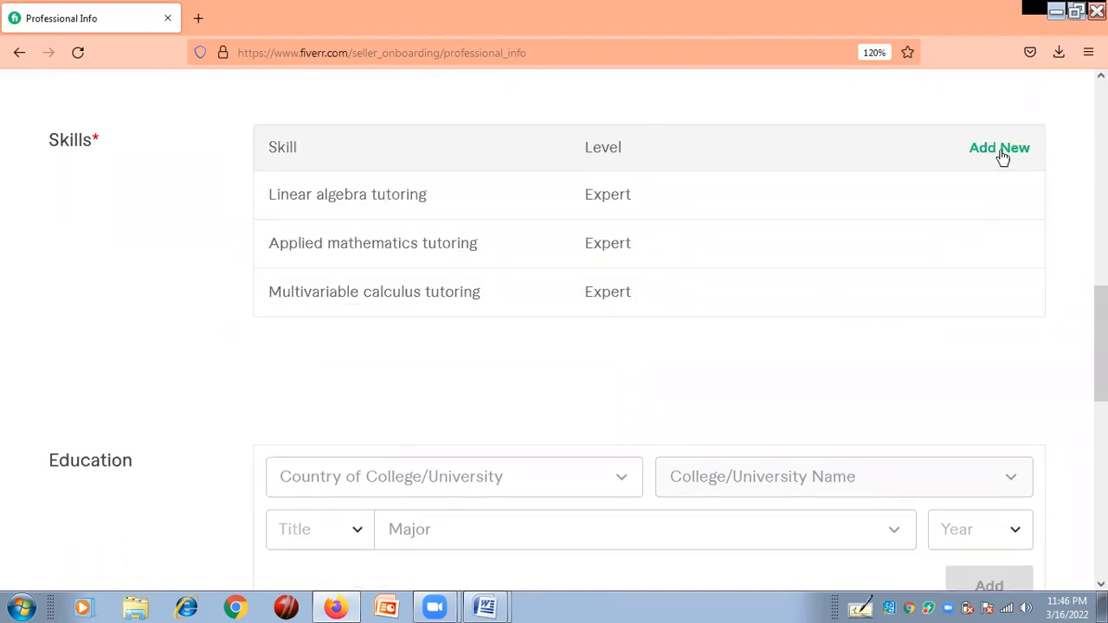
Add Statistics tutoring as a fourth skill at Expert level.
{"action": "left_click", "coordinate": [1000, 151]}
{"action": "left_click", "coordinate": [417, 172]}
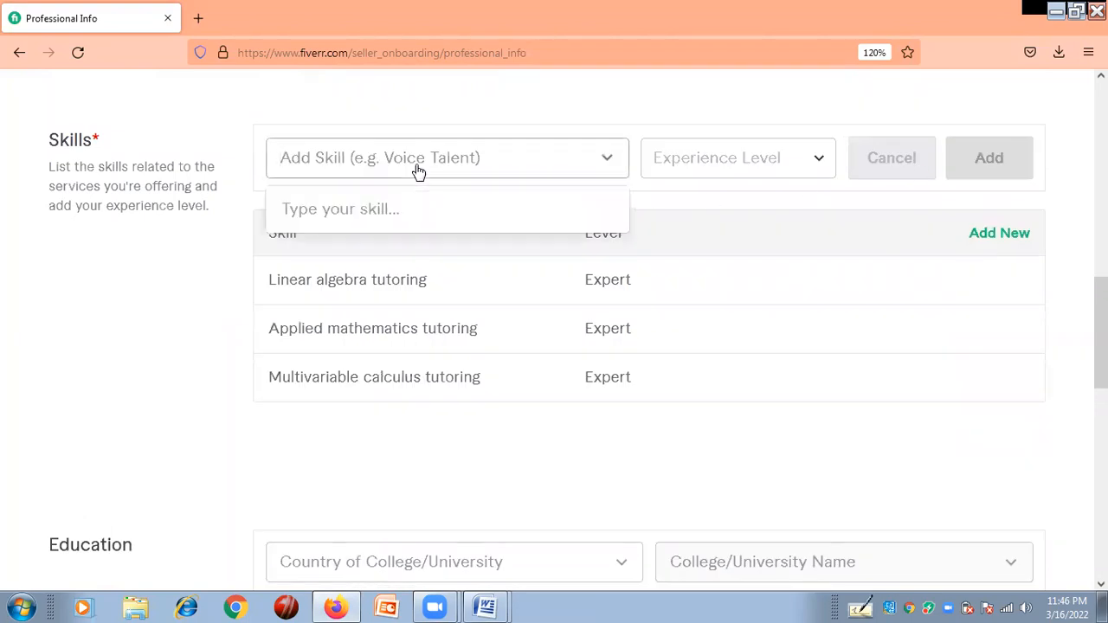
{"action": "type", "text": "st"}
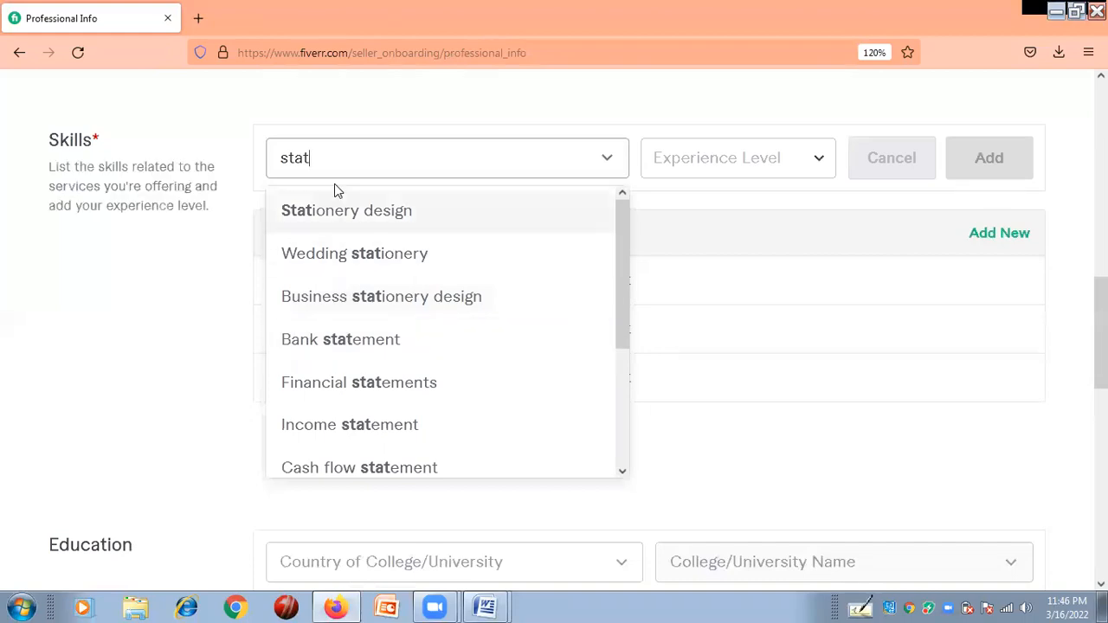
{"action": "type", "text": "atis"}
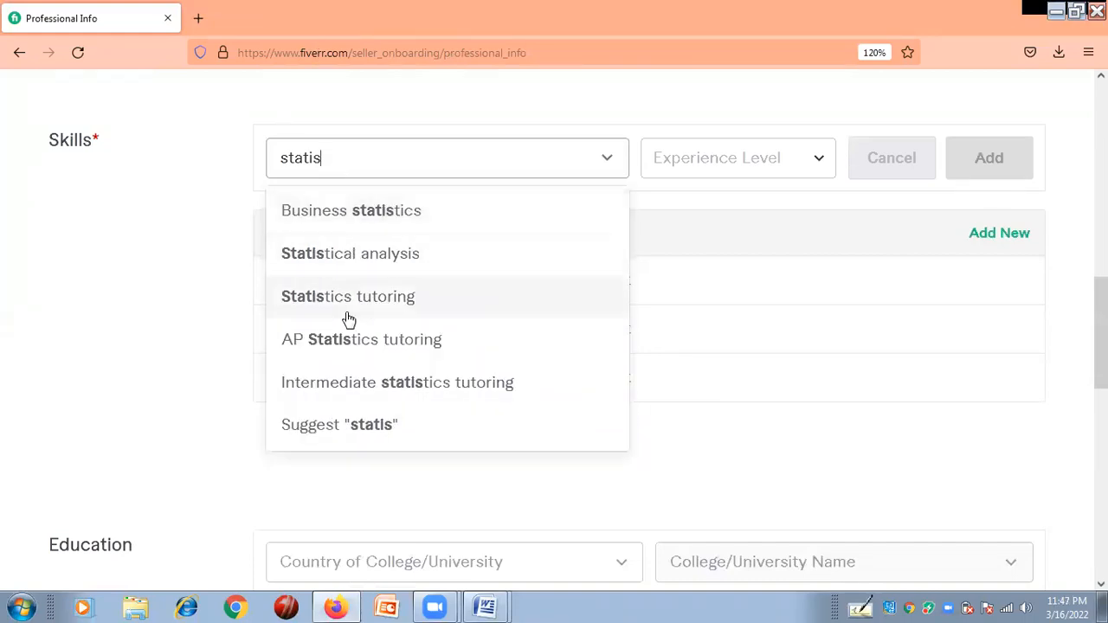
{"action": "left_click", "coordinate": [348, 298]}
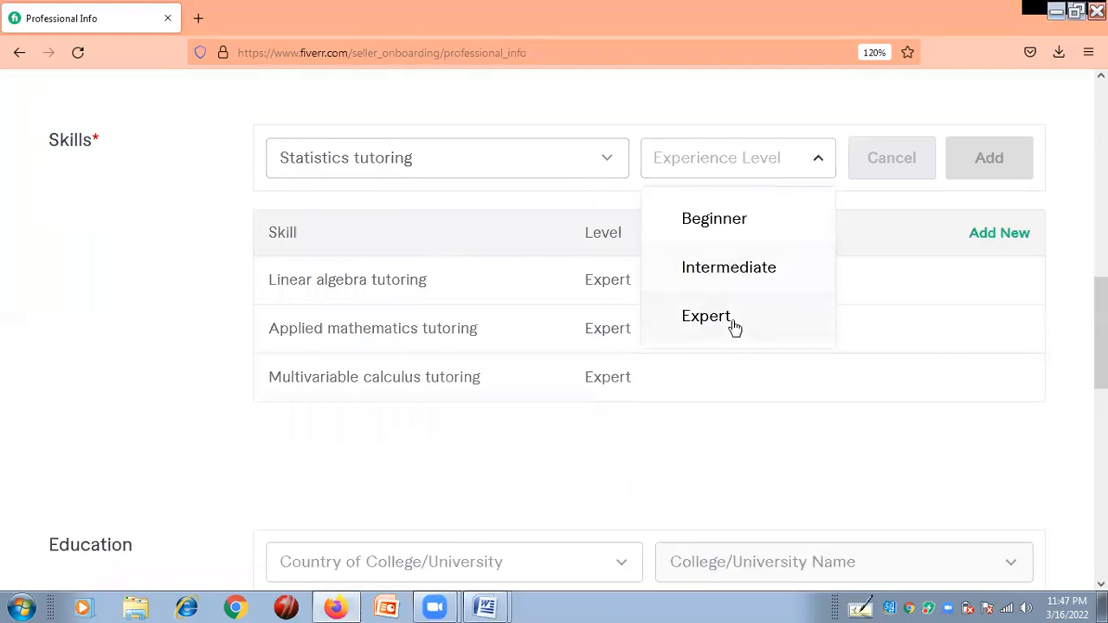
{"action": "left_click", "coordinate": [733, 320]}
{"action": "left_click", "coordinate": [983, 173]}
Set the college country to Pakistan.
{"action": "scroll", "coordinate": [771, 309], "scroll_direction": "down", "scroll_amount": 2}
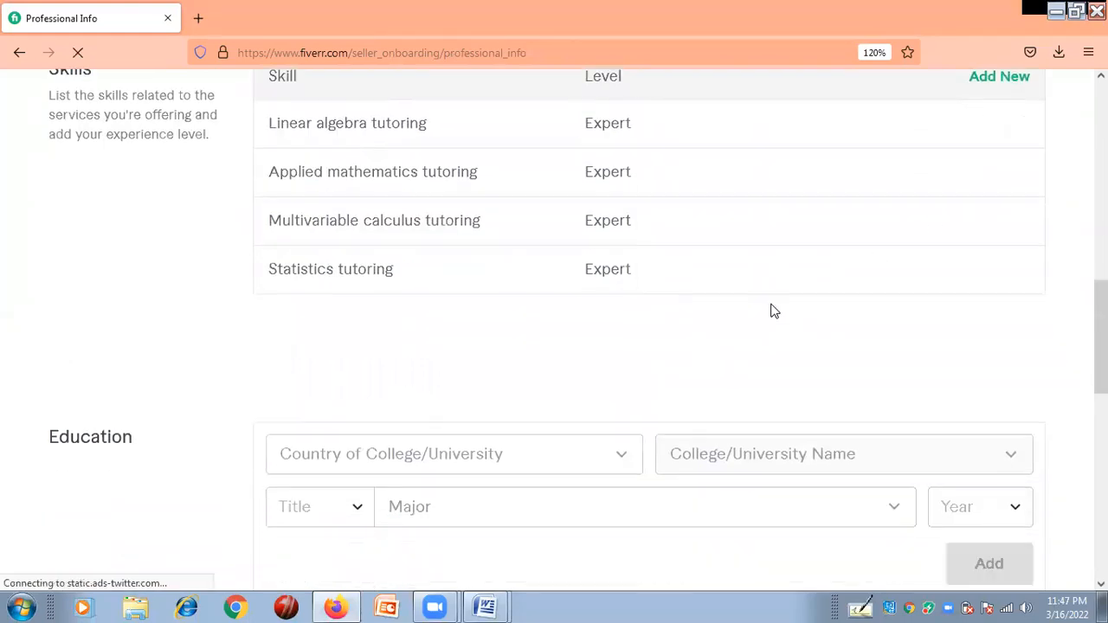
{"action": "left_click", "coordinate": [472, 414]}
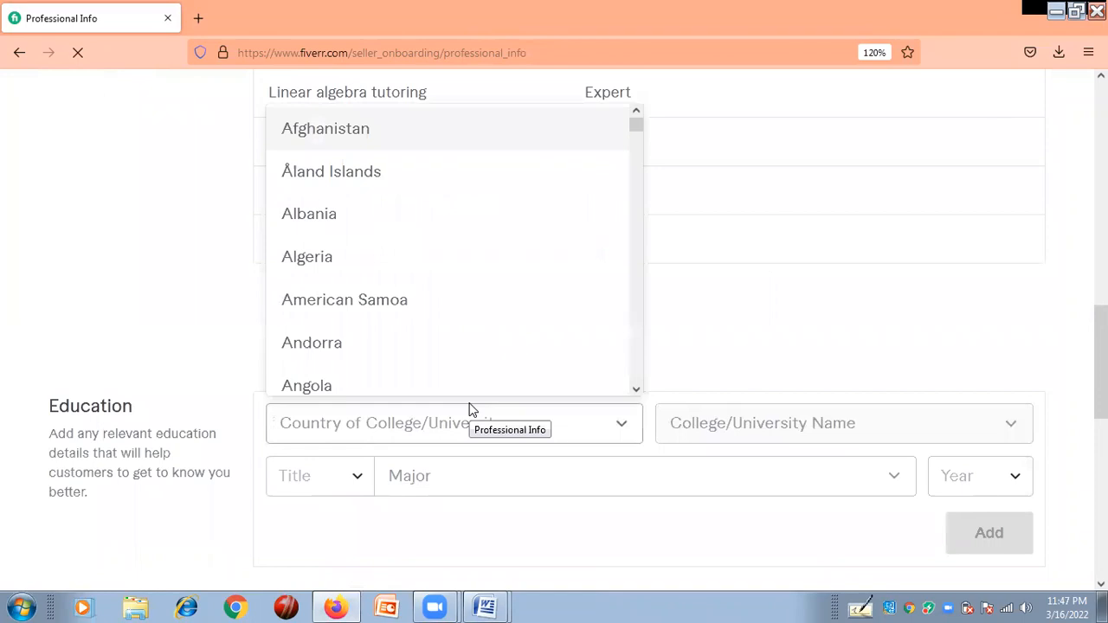
{"action": "type", "text": "pakis"}
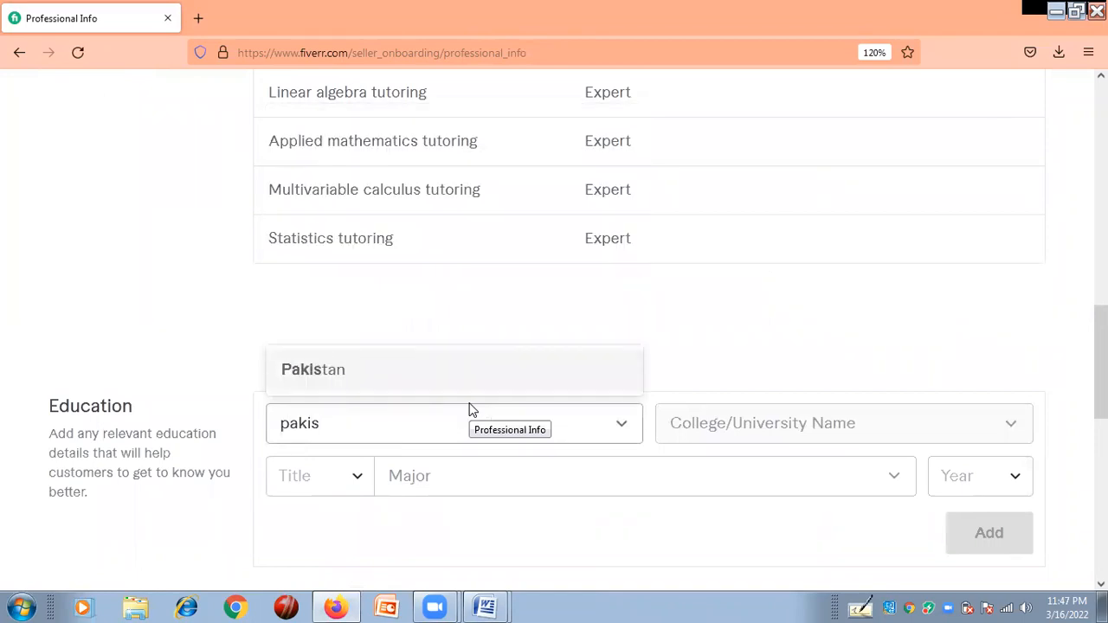
{"action": "type", "text": "tan"}
{"action": "left_click", "coordinate": [445, 388]}
Search the college name field for Punjab, narrowing the query to 'pun'.
{"action": "left_click", "coordinate": [740, 442]}
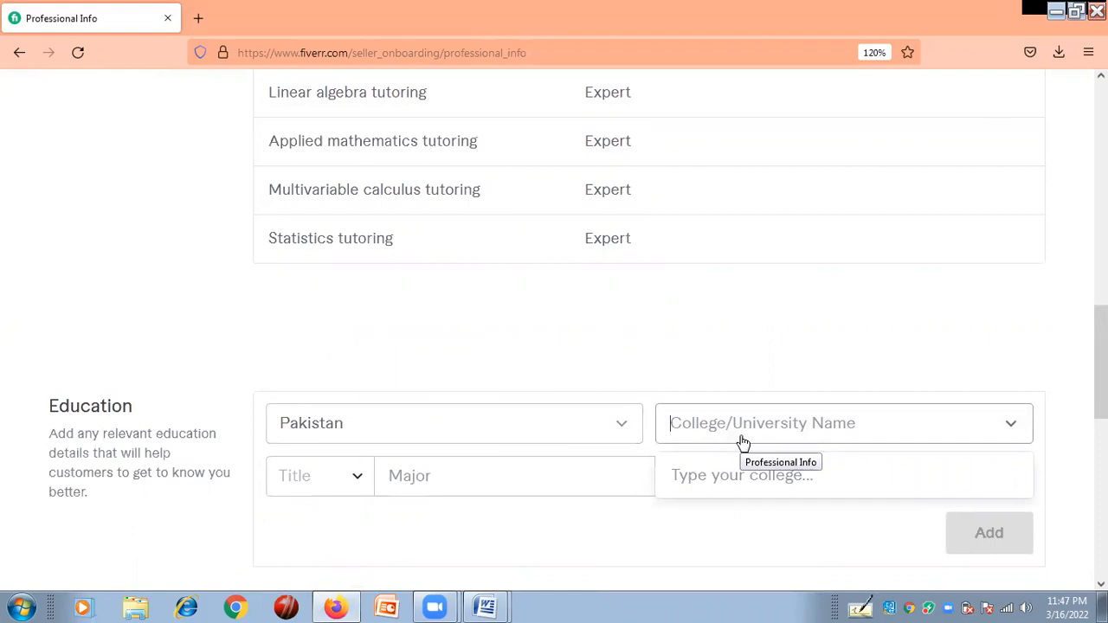
{"action": "type", "text": "punjb"}
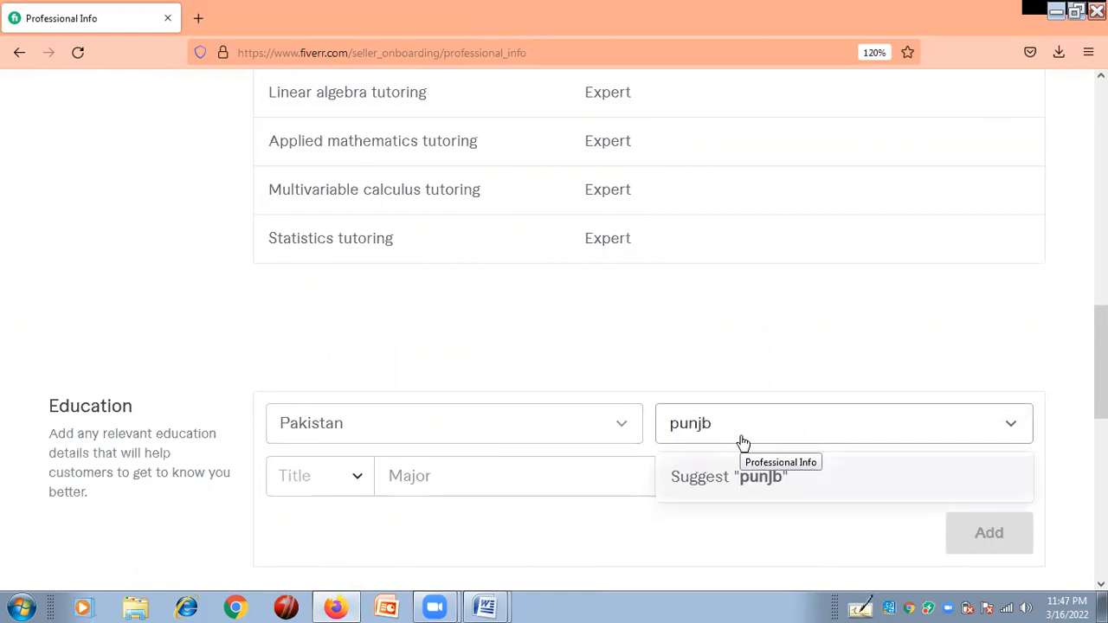
{"action": "key", "text": "BackSpace"}
{"action": "type", "text": "ab"}
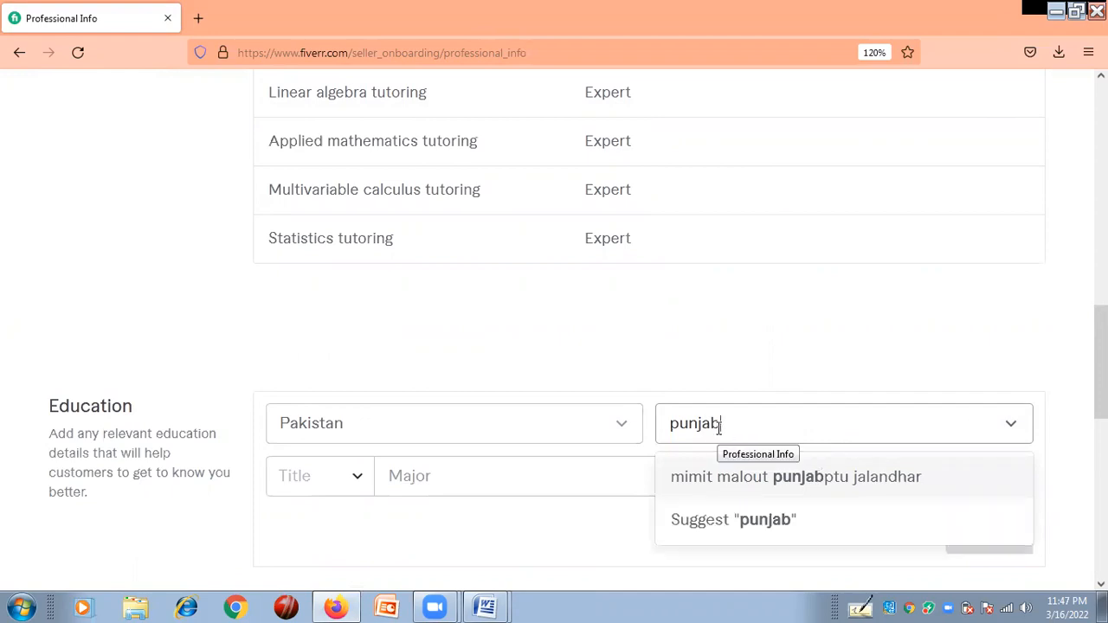
{"action": "key", "text": "BackSpace"}
{"action": "key", "text": "BackSpace"}
{"action": "key", "text": "BackSpace"}
{"action": "key", "text": "BackSpace"}
{"action": "key", "text": "BackSpace"}
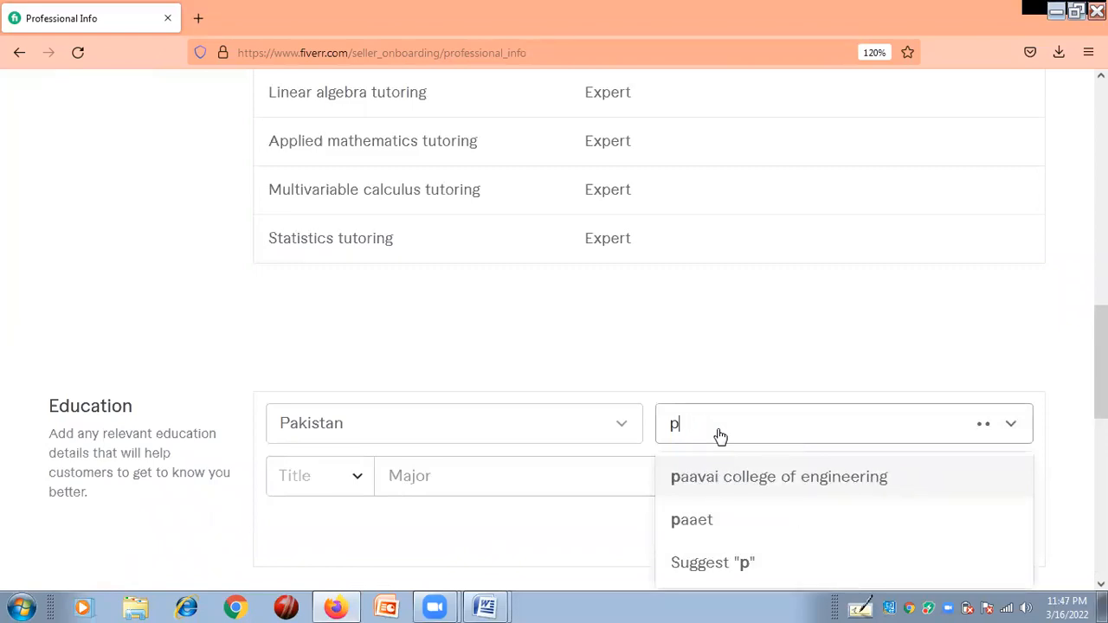
{"action": "type", "text": "unja"}
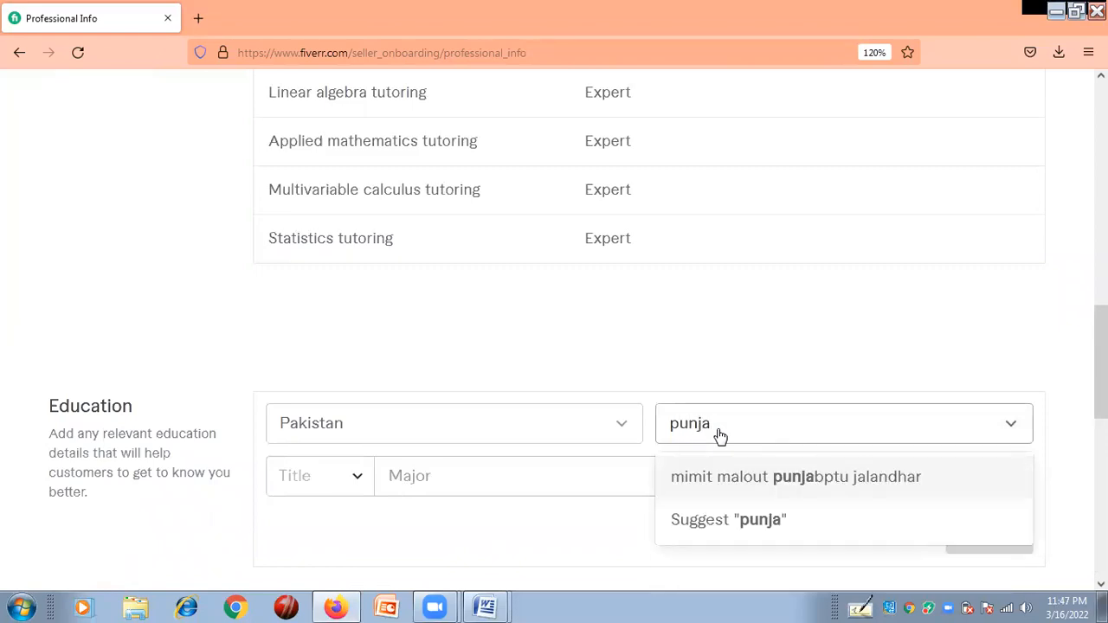
{"action": "scroll", "coordinate": [652, 428], "scroll_direction": "down", "scroll_amount": 2}
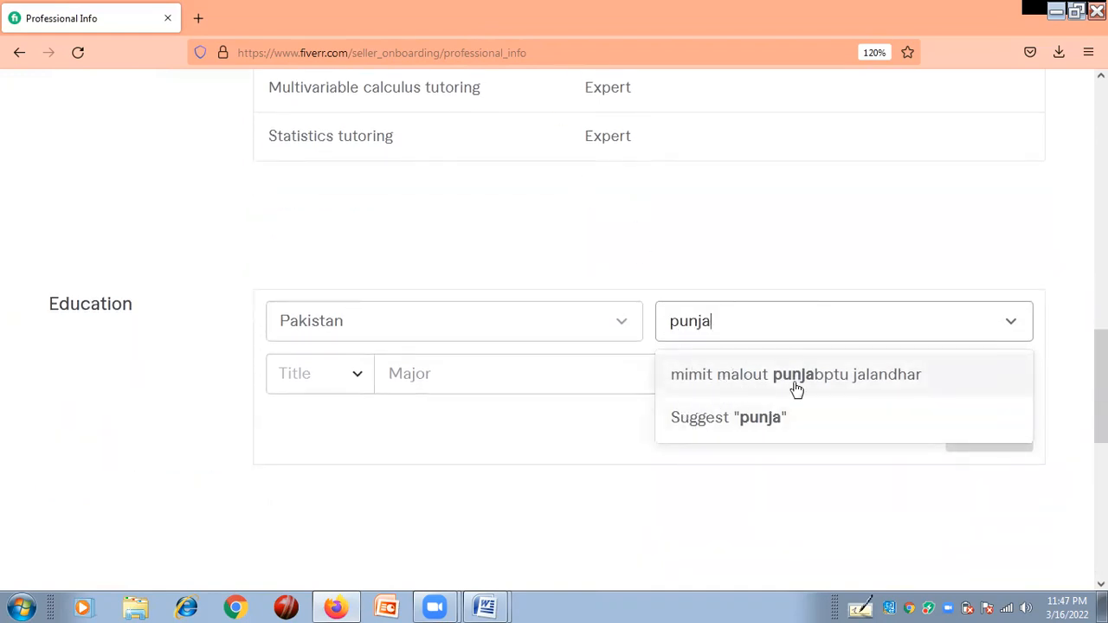
{"action": "scroll", "coordinate": [857, 303], "scroll_direction": "up", "scroll_amount": 5}
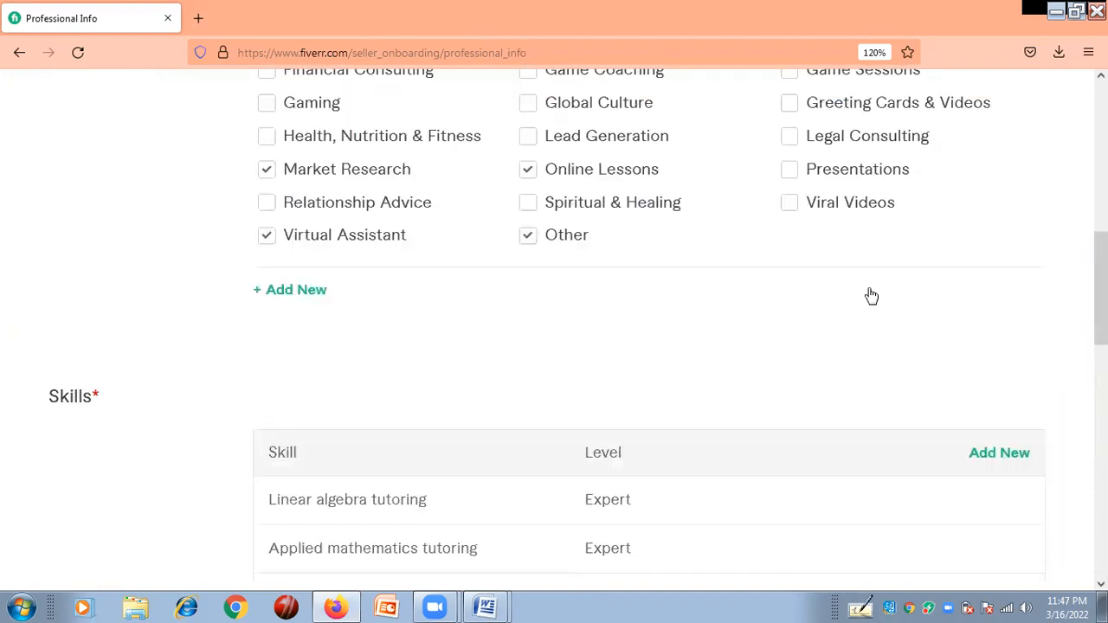
{"action": "scroll", "coordinate": [574, 287], "scroll_direction": "up", "scroll_amount": 1}
{"action": "scroll", "coordinate": [632, 490], "scroll_direction": "up", "scroll_amount": 3}
{"action": "scroll", "coordinate": [588, 449], "scroll_direction": "down", "scroll_amount": 1}
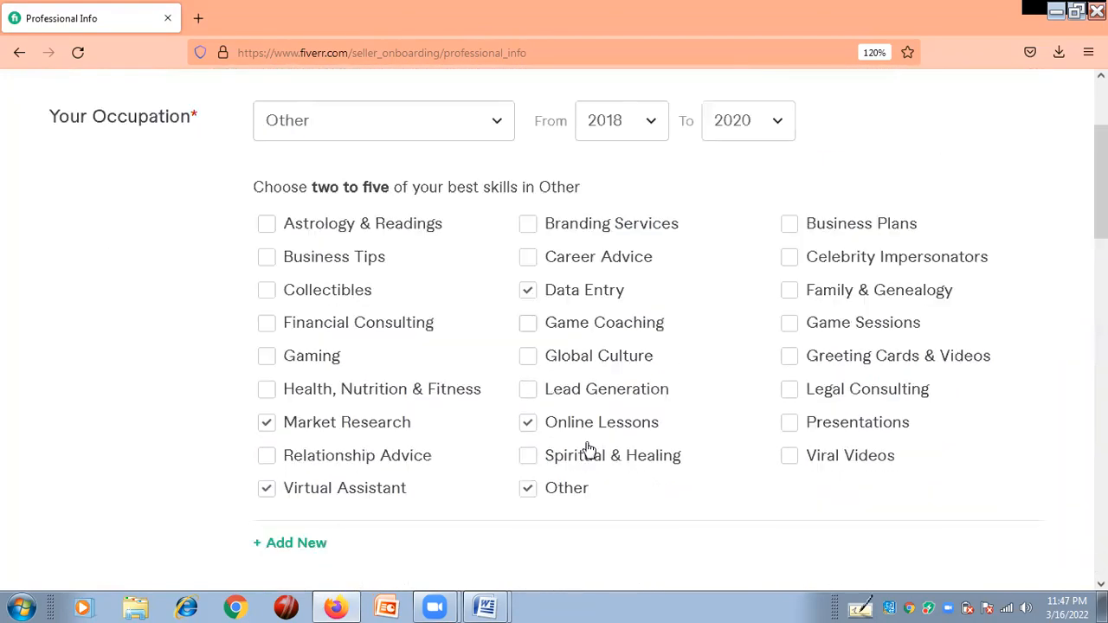
{"action": "scroll", "coordinate": [588, 449], "scroll_direction": "down", "scroll_amount": 8}
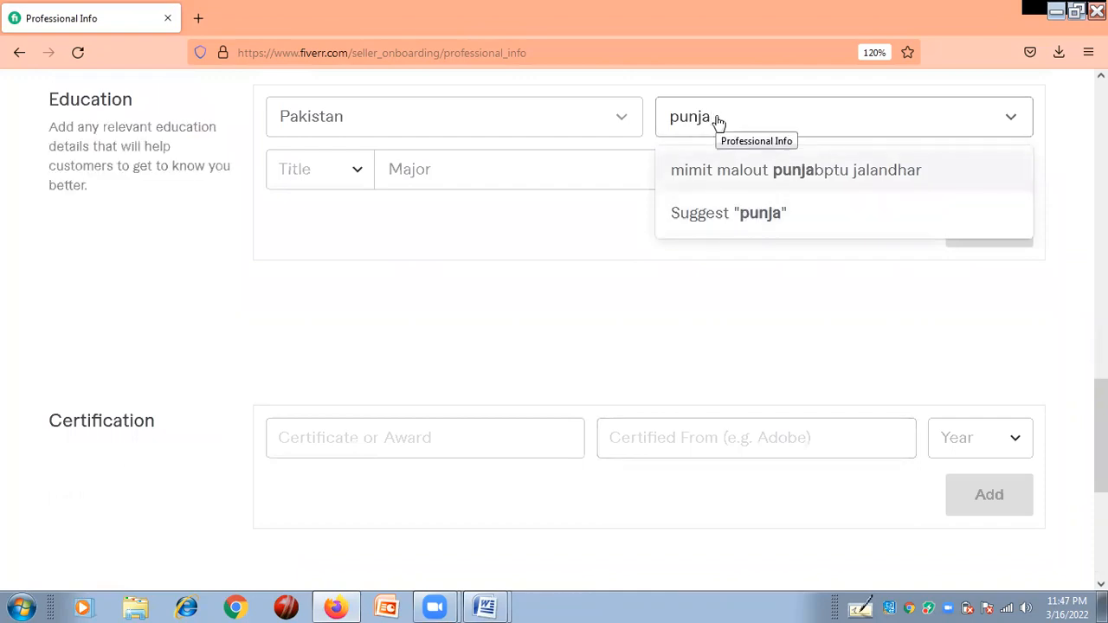
{"action": "key", "text": "BackSpace"}
{"action": "key", "text": "BackSpace"}
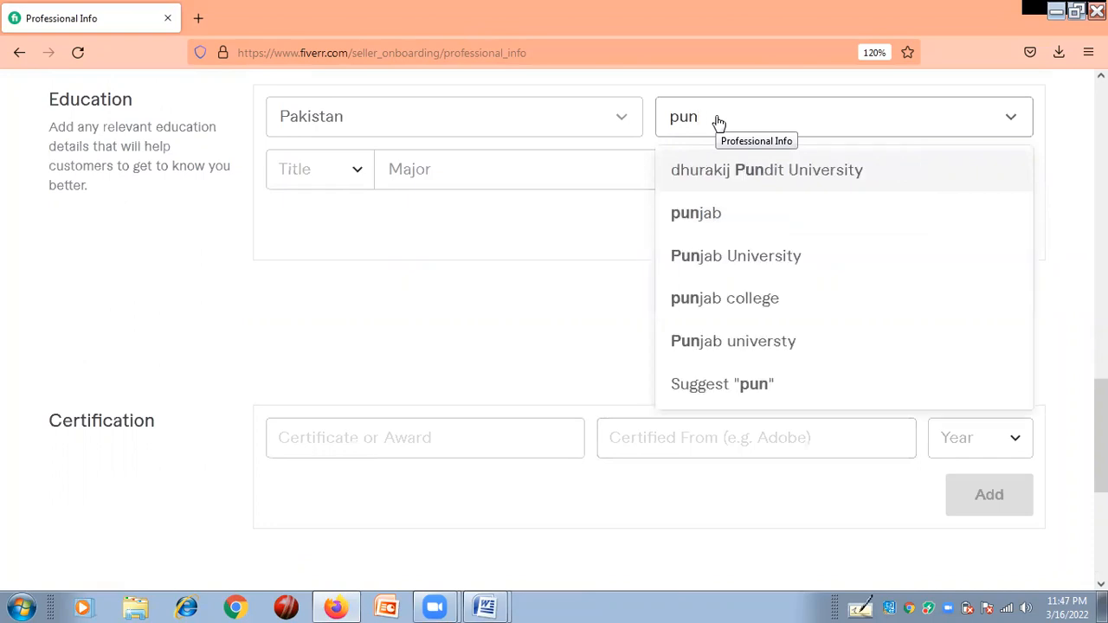
Select Punjab University as the college and M.Sc. as the degree title.
{"action": "left_click", "coordinate": [765, 259]}
{"action": "left_click", "coordinate": [360, 173]}
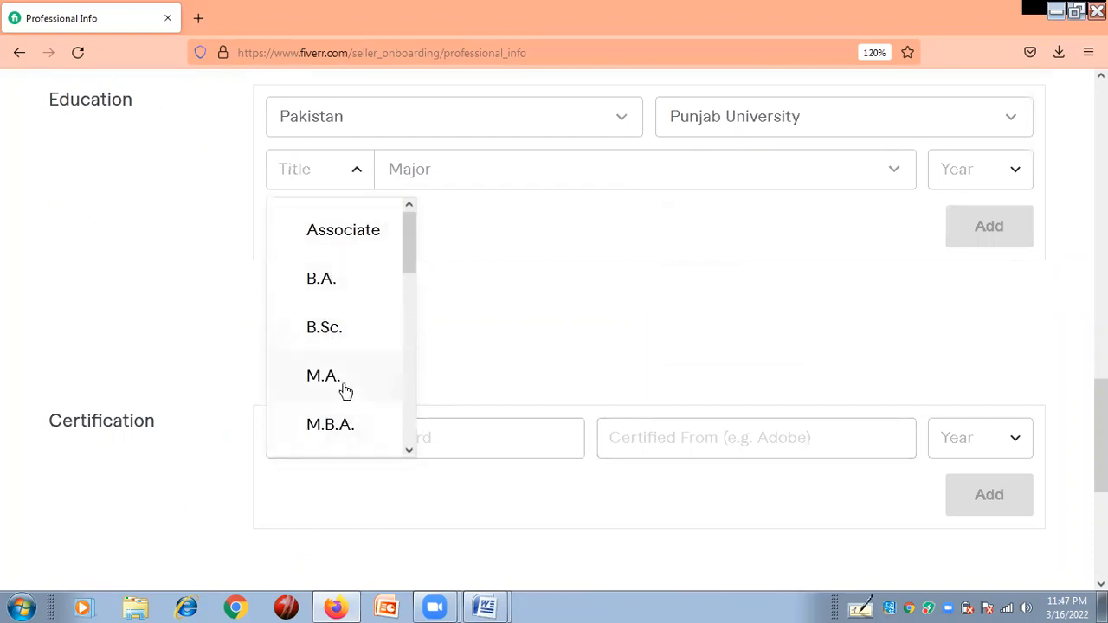
{"action": "scroll", "coordinate": [365, 403], "scroll_direction": "down", "scroll_amount": 2}
{"action": "scroll", "coordinate": [364, 401], "scroll_direction": "down", "scroll_amount": 2}
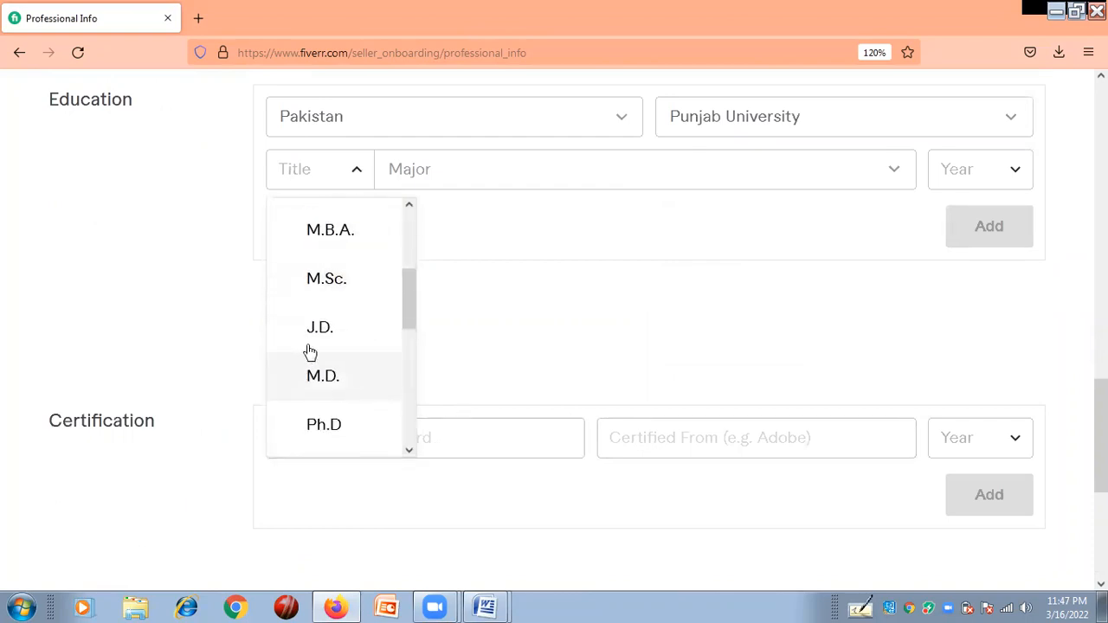
{"action": "scroll", "coordinate": [325, 346], "scroll_direction": "down", "scroll_amount": 12}
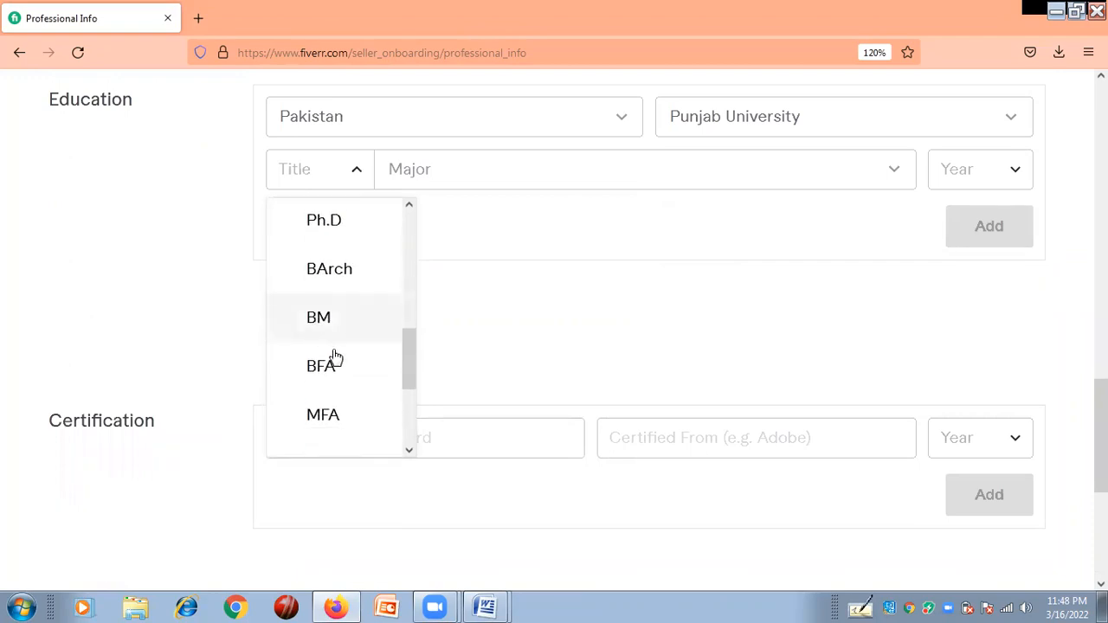
{"action": "scroll", "coordinate": [342, 374], "scroll_direction": "up", "scroll_amount": 10}
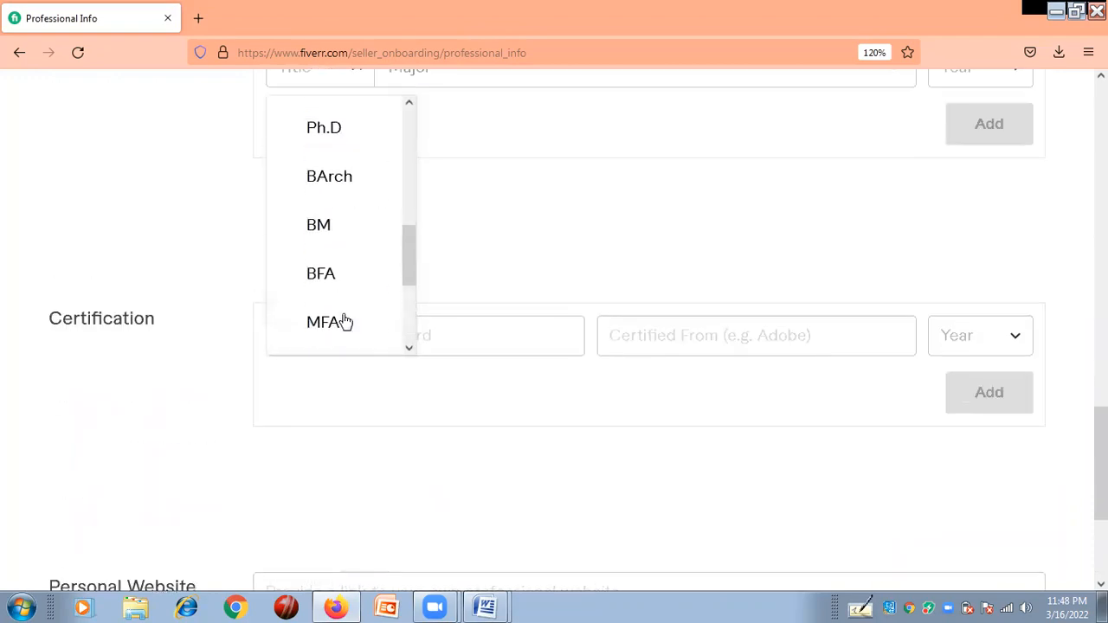
{"action": "left_click", "coordinate": [348, 198]}
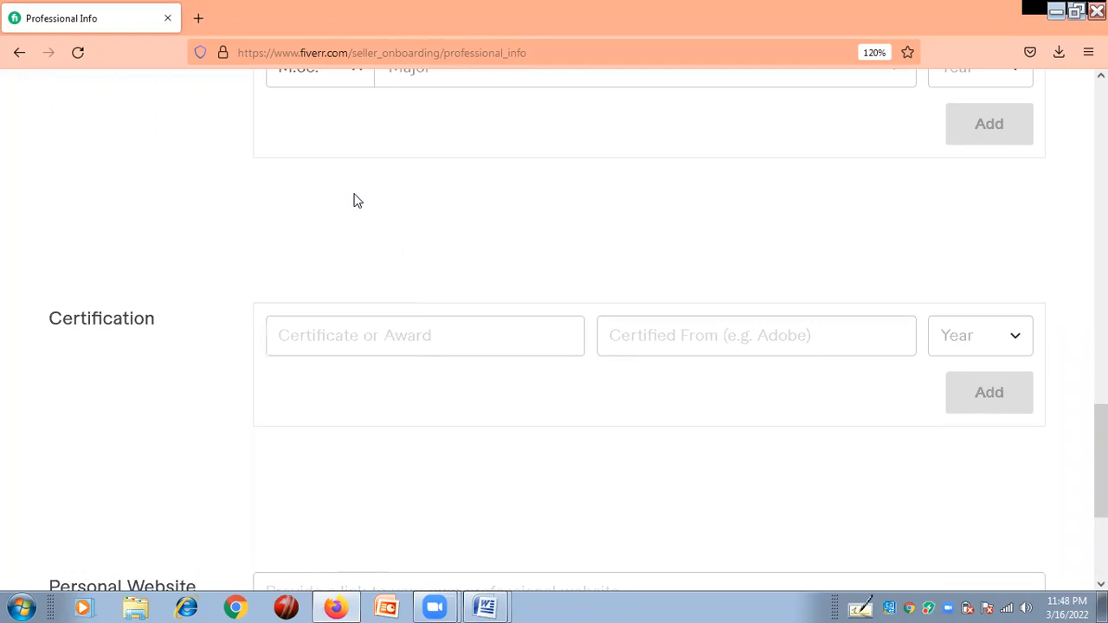
{"action": "scroll", "coordinate": [445, 149], "scroll_direction": "up", "scroll_amount": 3}
Set the major to pure and applied mathematics, graduation year 2021, and add the entry.
{"action": "left_click", "coordinate": [458, 290]}
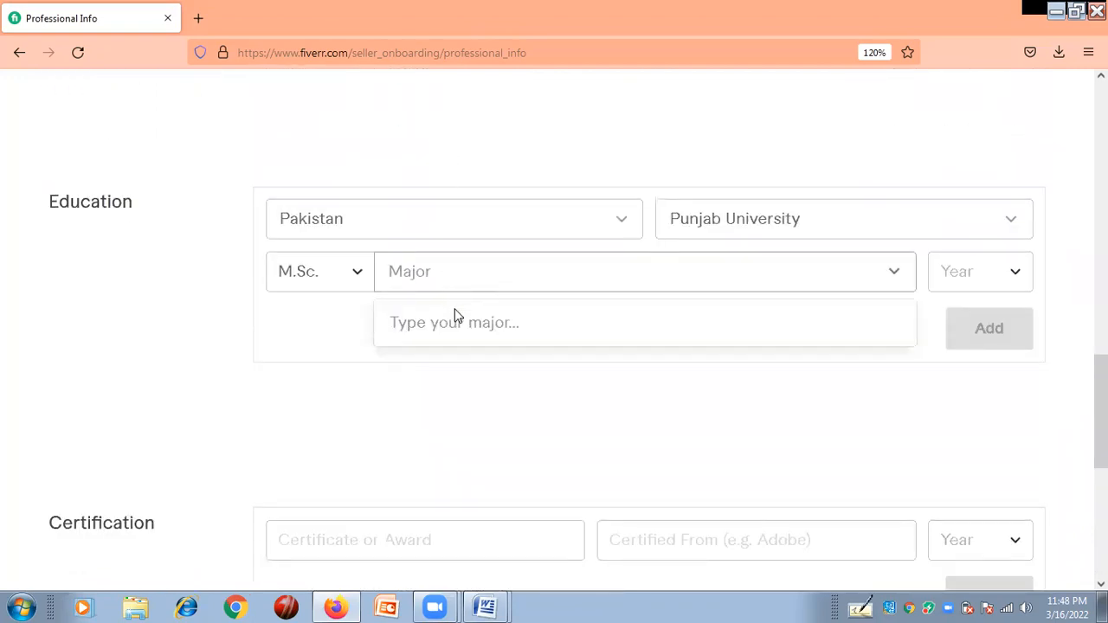
{"action": "type", "text": "applied"}
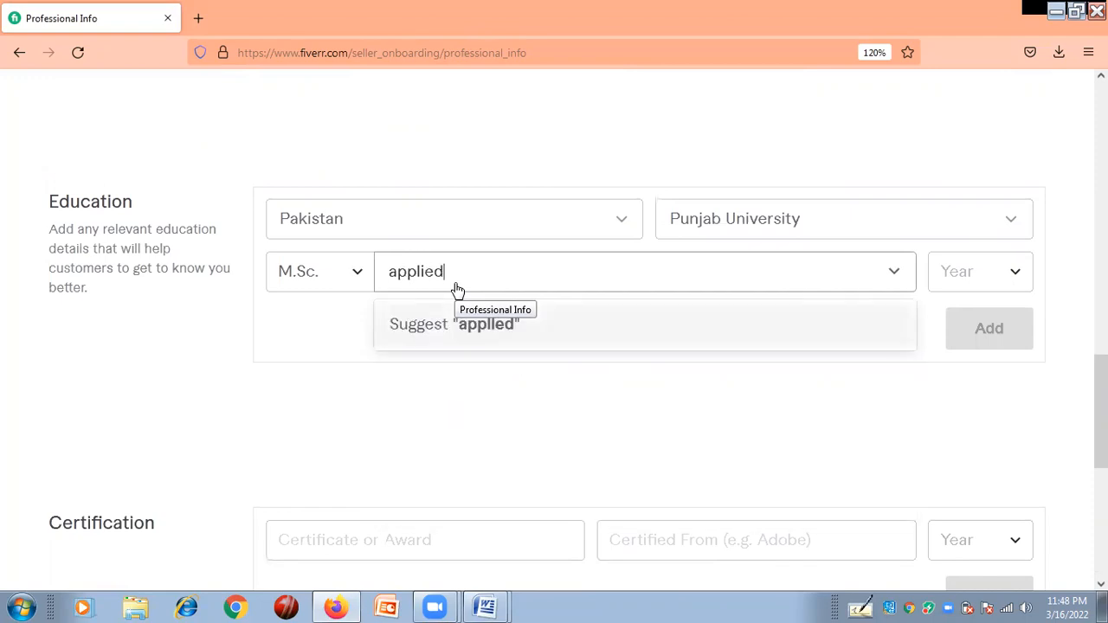
{"action": "type", "text": " math"}
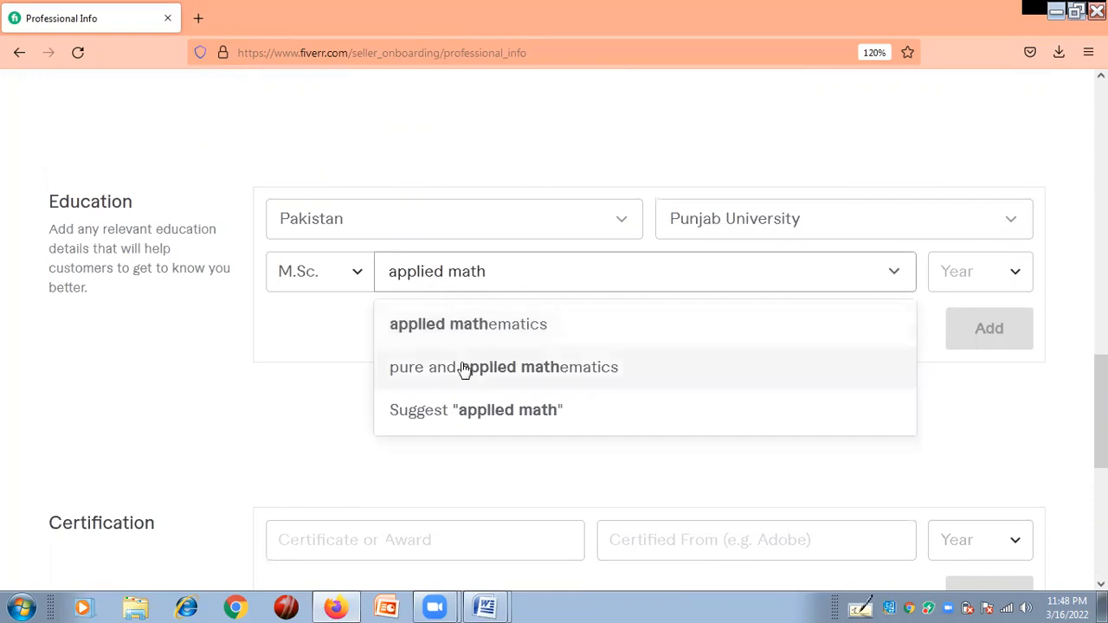
{"action": "left_click", "coordinate": [460, 368]}
{"action": "left_click", "coordinate": [1008, 272]}
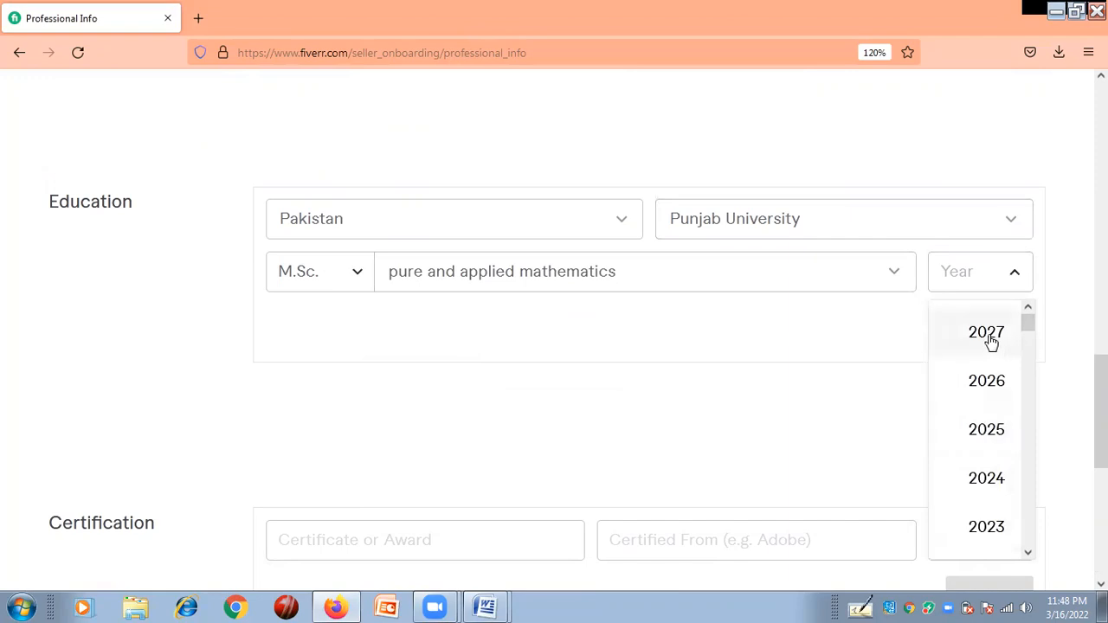
{"action": "scroll", "coordinate": [988, 506], "scroll_direction": "down", "scroll_amount": 2}
{"action": "scroll", "coordinate": [987, 507], "scroll_direction": "down", "scroll_amount": 1}
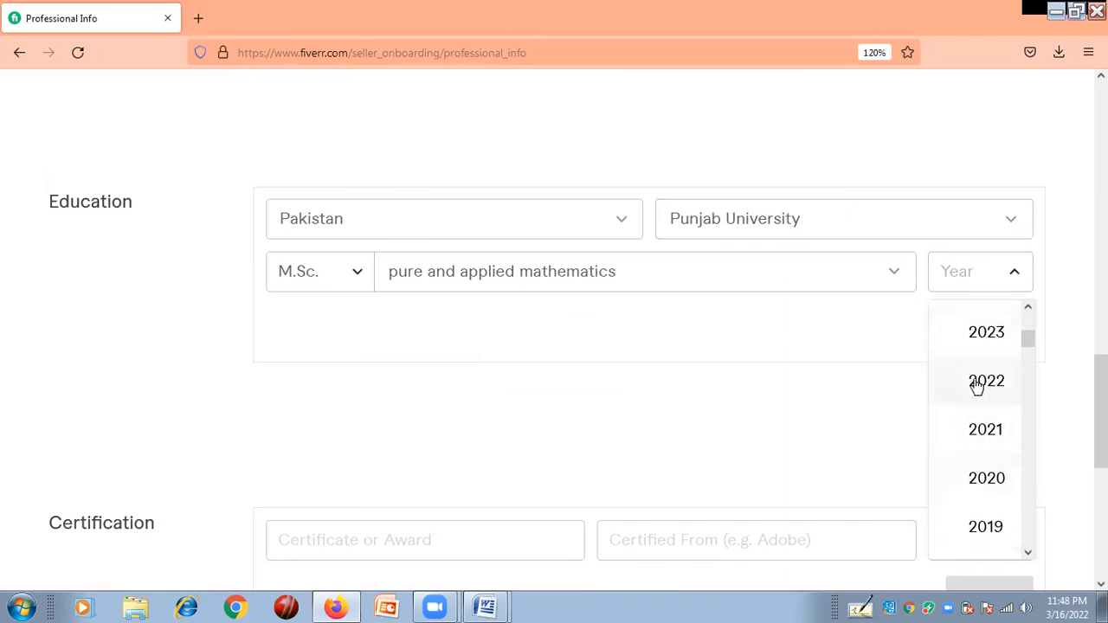
{"action": "left_click", "coordinate": [988, 406]}
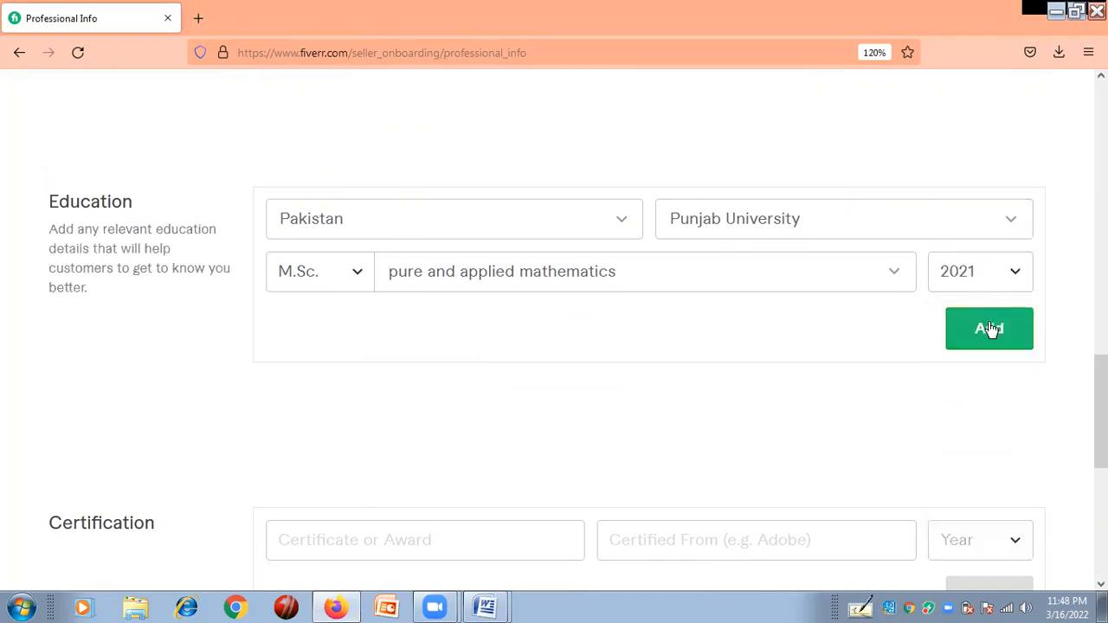
{"action": "left_click", "coordinate": [990, 328]}
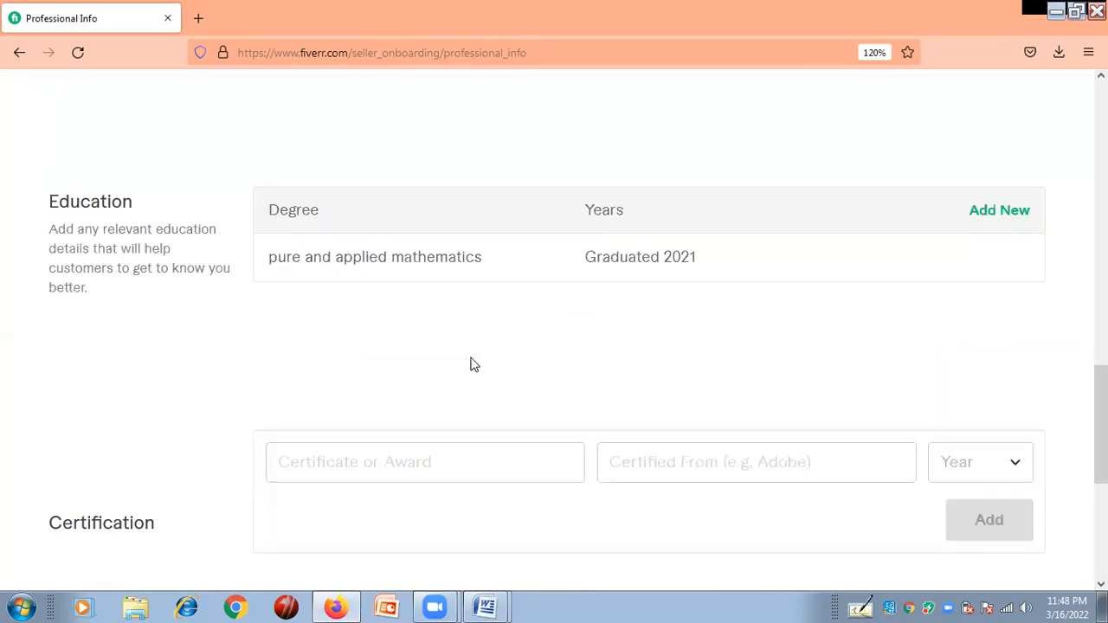
{"action": "scroll", "coordinate": [341, 383], "scroll_direction": "down", "scroll_amount": 3}
Continue past Linked Accounts to the Account Security step.
{"action": "scroll", "coordinate": [381, 278], "scroll_direction": "down", "scroll_amount": 2}
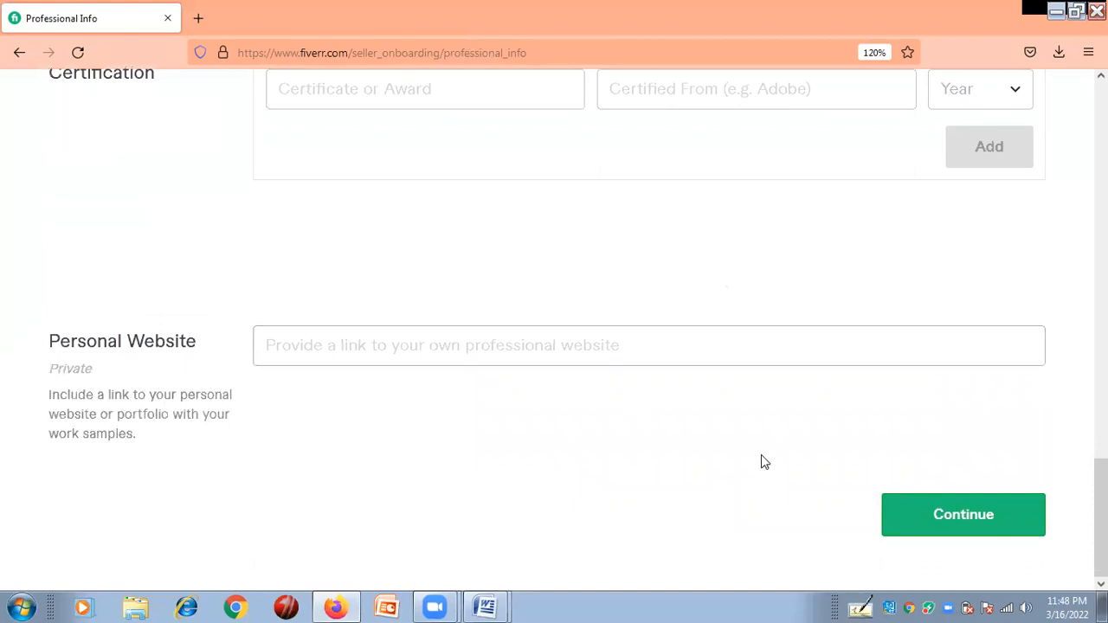
{"action": "left_click", "coordinate": [907, 521]}
{"action": "scroll", "coordinate": [779, 492], "scroll_direction": "down", "scroll_amount": 2}
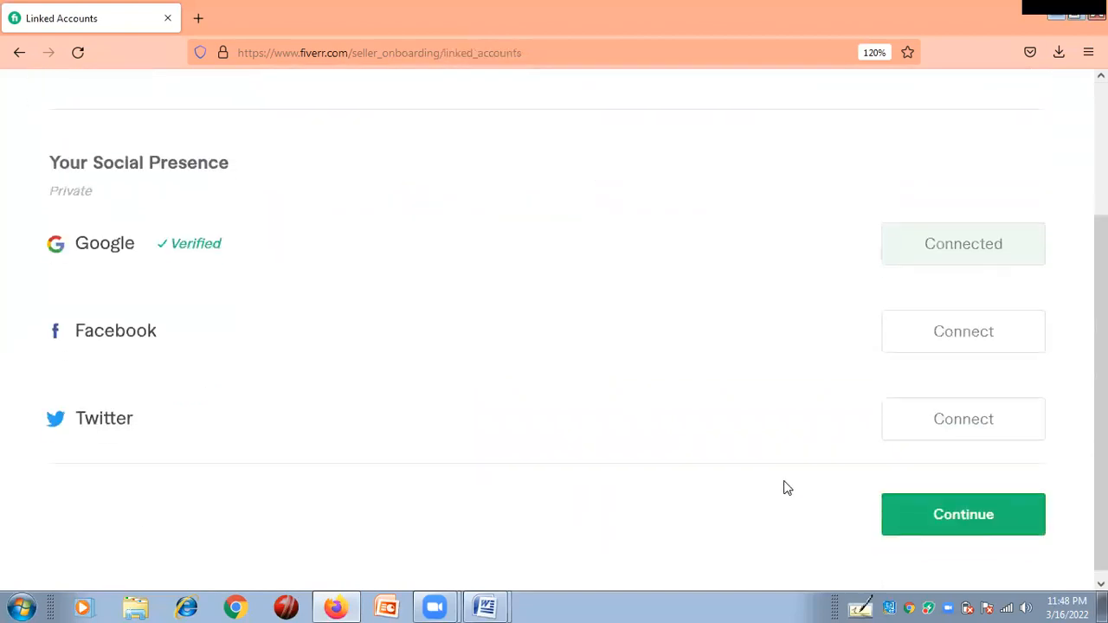
{"action": "left_click", "coordinate": [981, 516]}
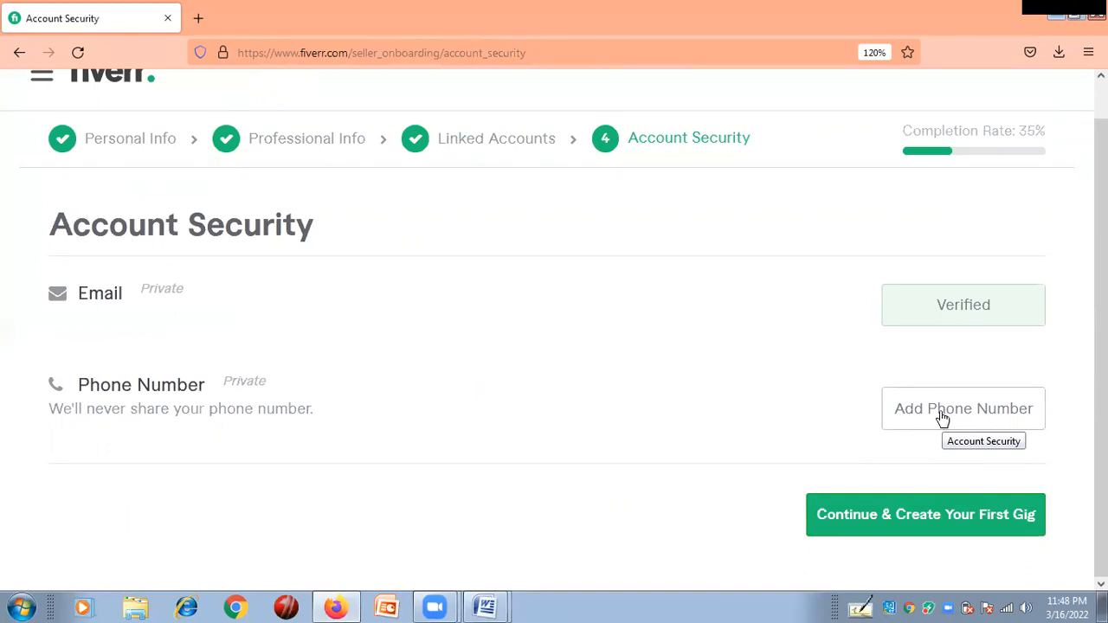
Enter the account's phone number and request an SMS verification code.
{"action": "left_click", "coordinate": [942, 418]}
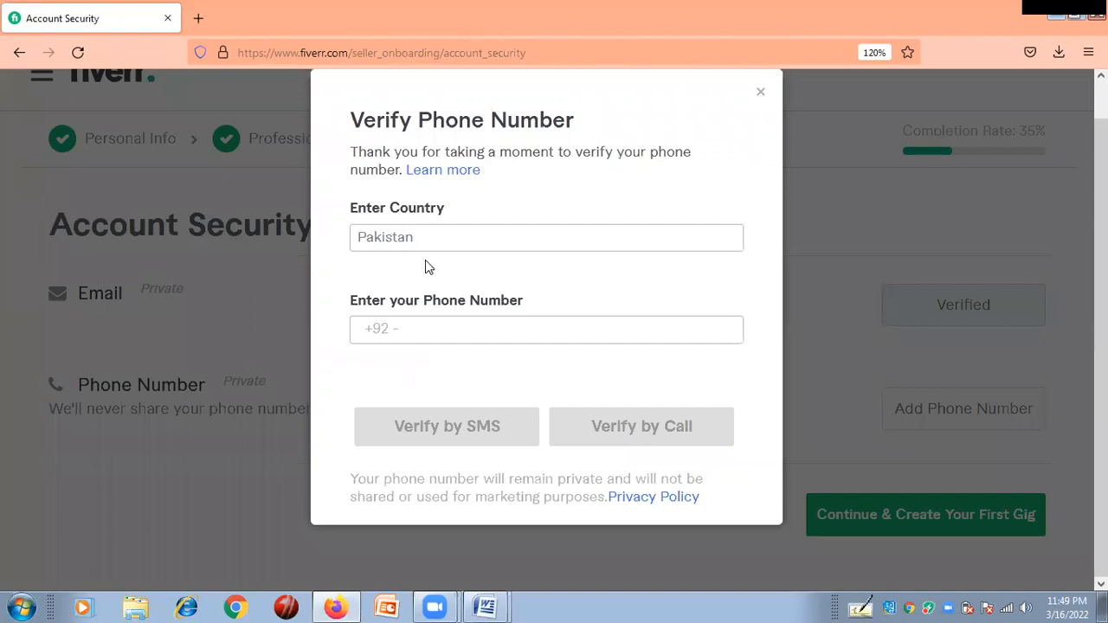
{"action": "left_click", "coordinate": [410, 333]}
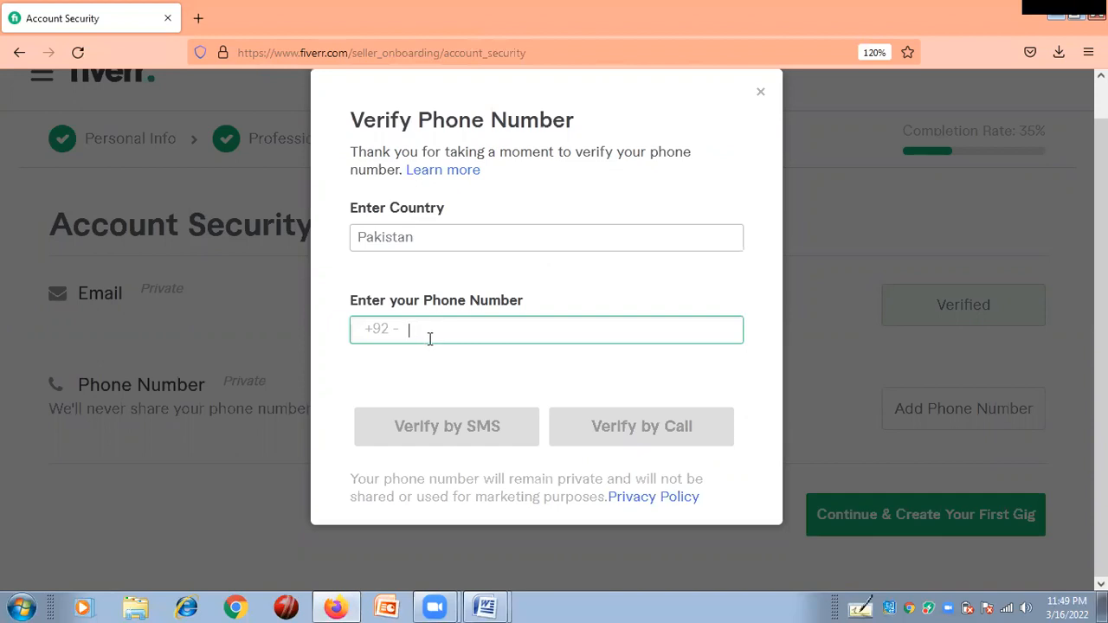
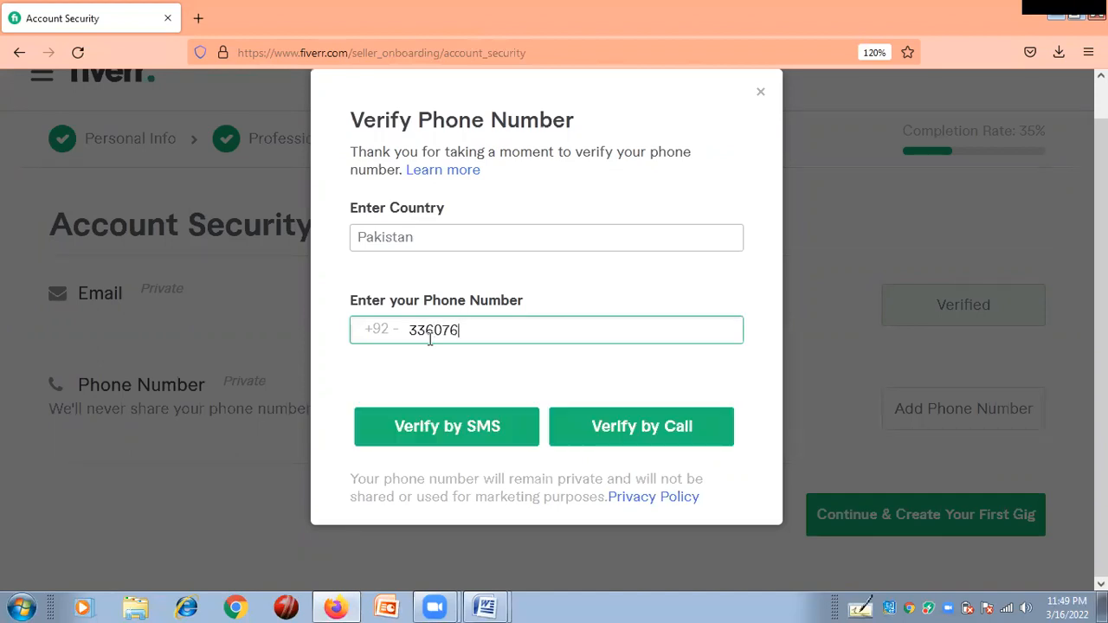
{"action": "left_click", "coordinate": [447, 433]}
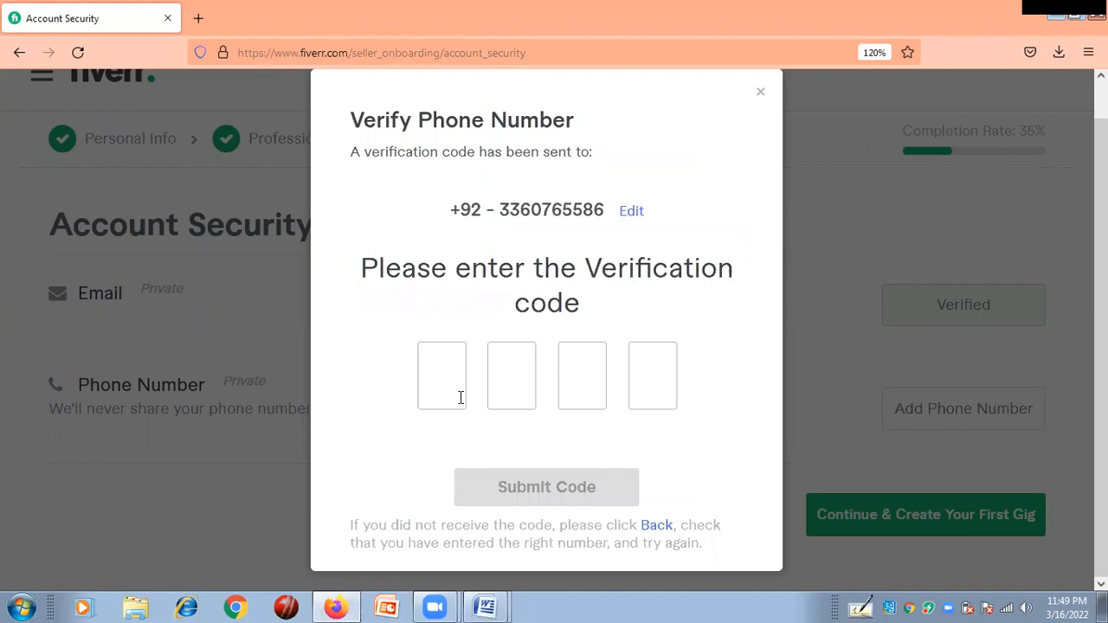
Enter the received four-digit code and submit it.
{"action": "left_click", "coordinate": [461, 397]}
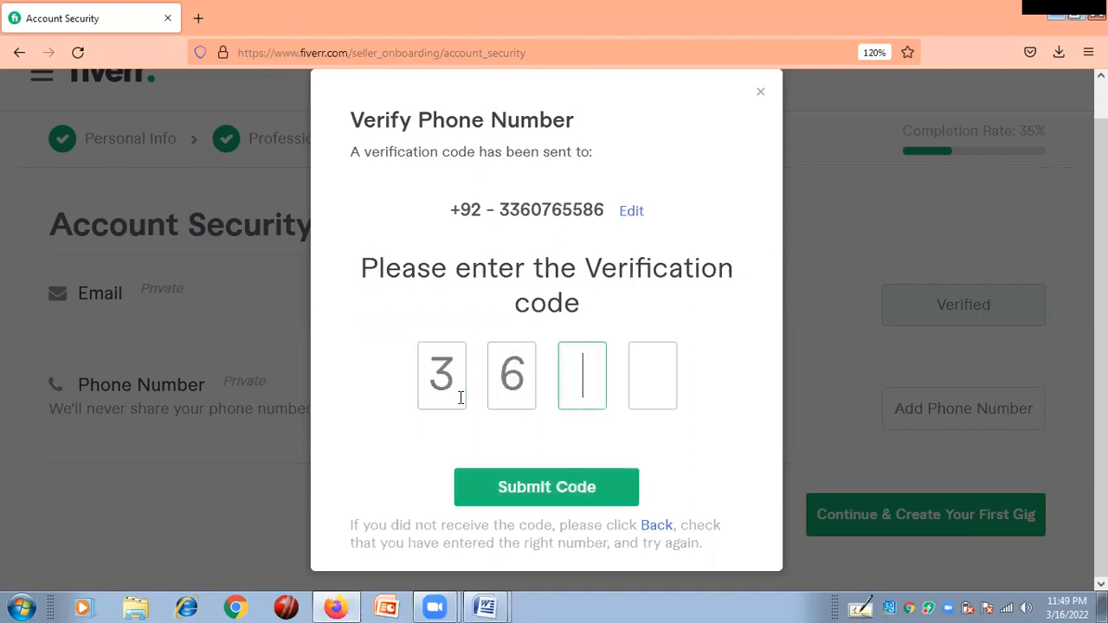
{"action": "left_click", "coordinate": [526, 479]}
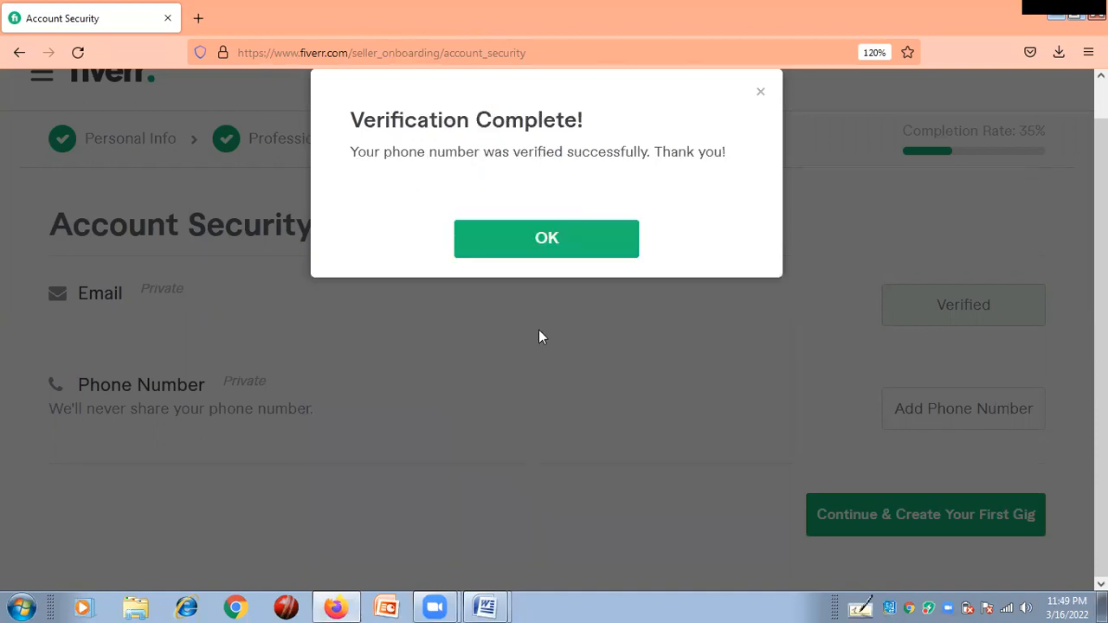
Answer the security question 'In what city did your parents meet?' and finish.
{"action": "left_click", "coordinate": [540, 250]}
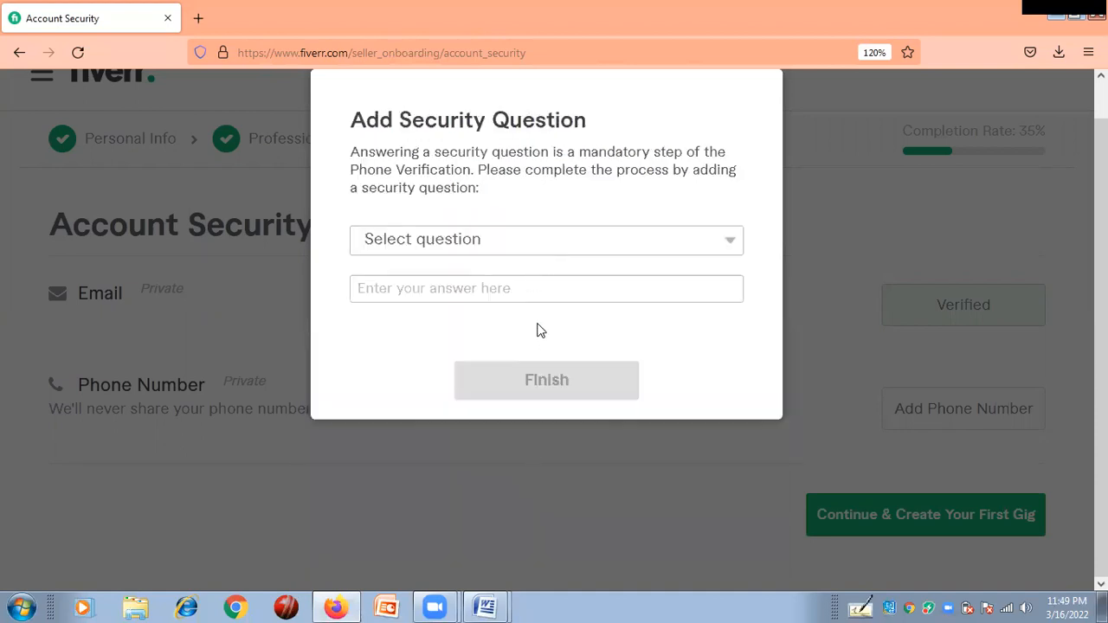
{"action": "left_click", "coordinate": [540, 246]}
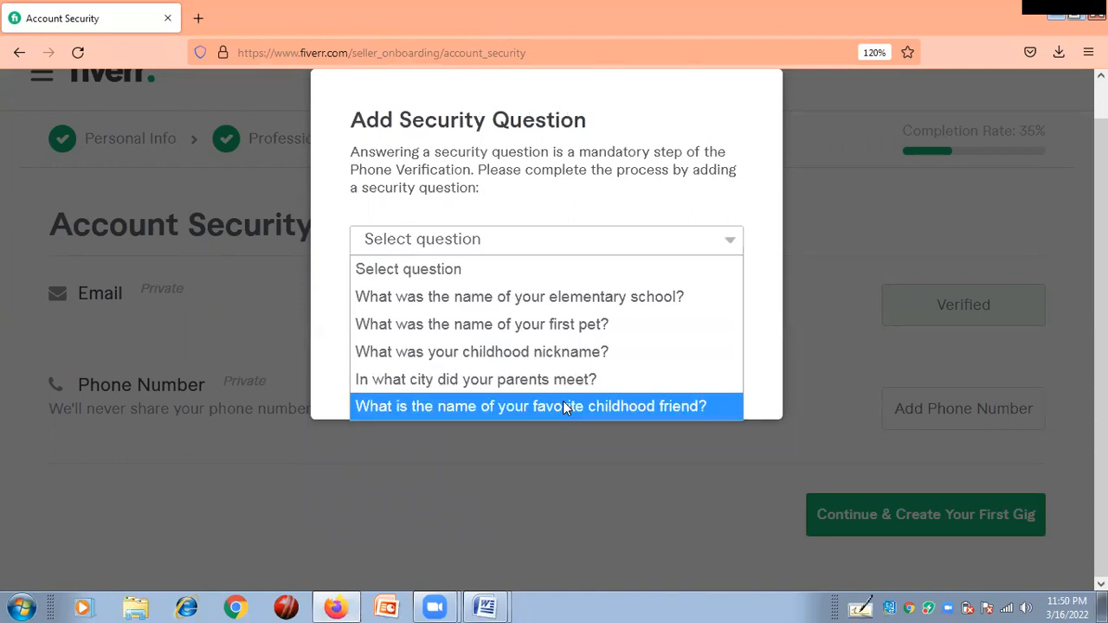
{"action": "left_click", "coordinate": [562, 379]}
{"action": "left_click", "coordinate": [545, 288]}
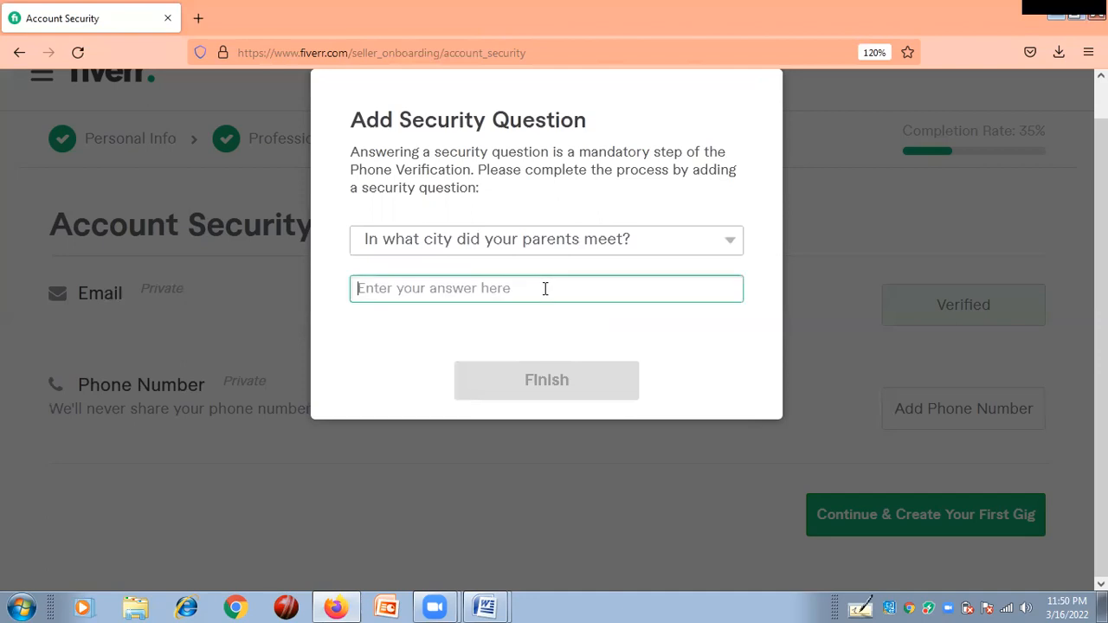
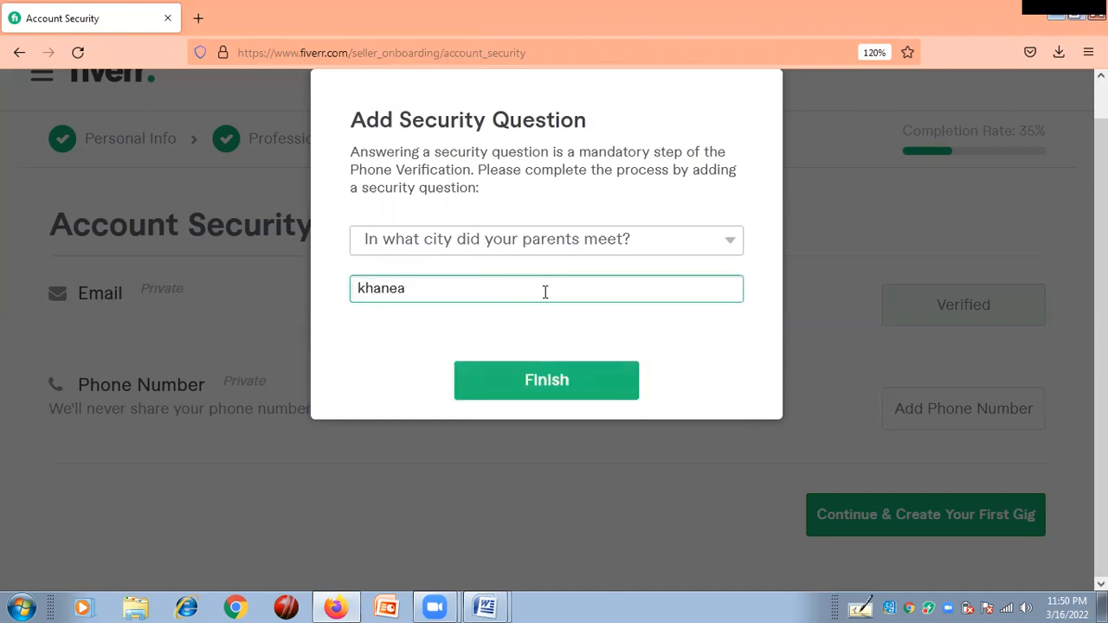
{"action": "left_click", "coordinate": [505, 383]}
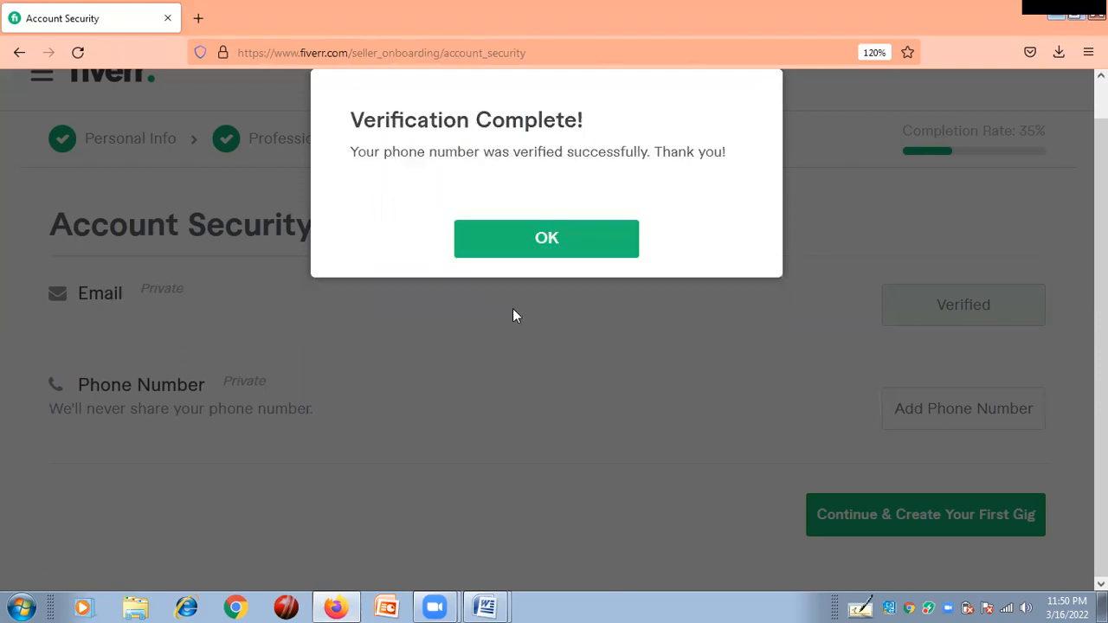
{"action": "left_click", "coordinate": [571, 235]}
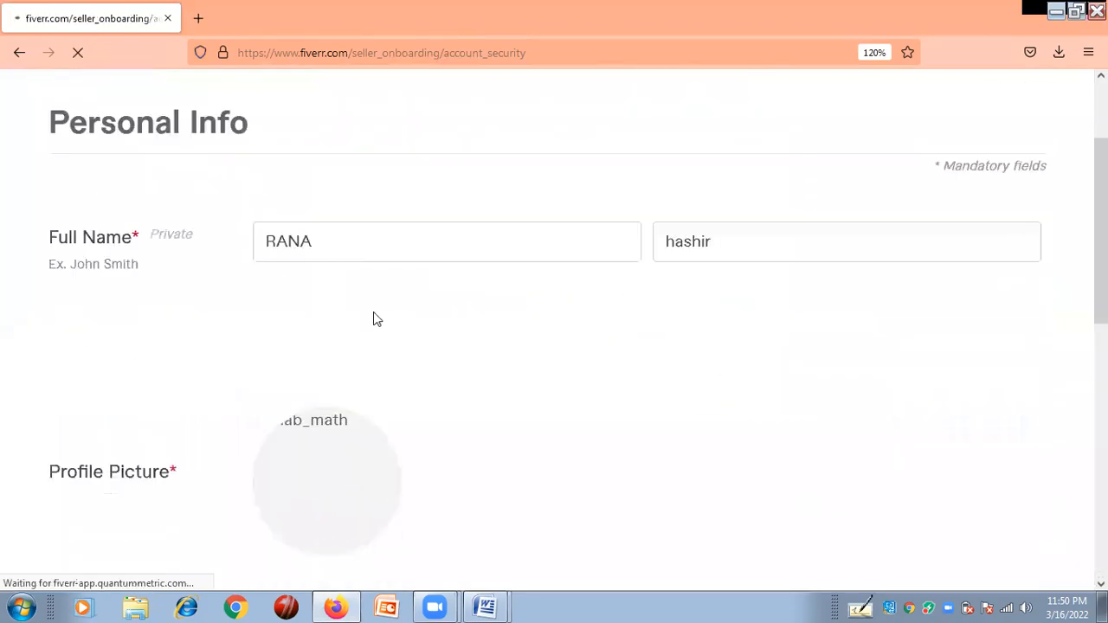
Continue from the Personal Info page with bio and Fluent English unchanged.
{"action": "scroll", "coordinate": [374, 320], "scroll_direction": "down", "scroll_amount": 7}
{"action": "left_click", "coordinate": [943, 514]}
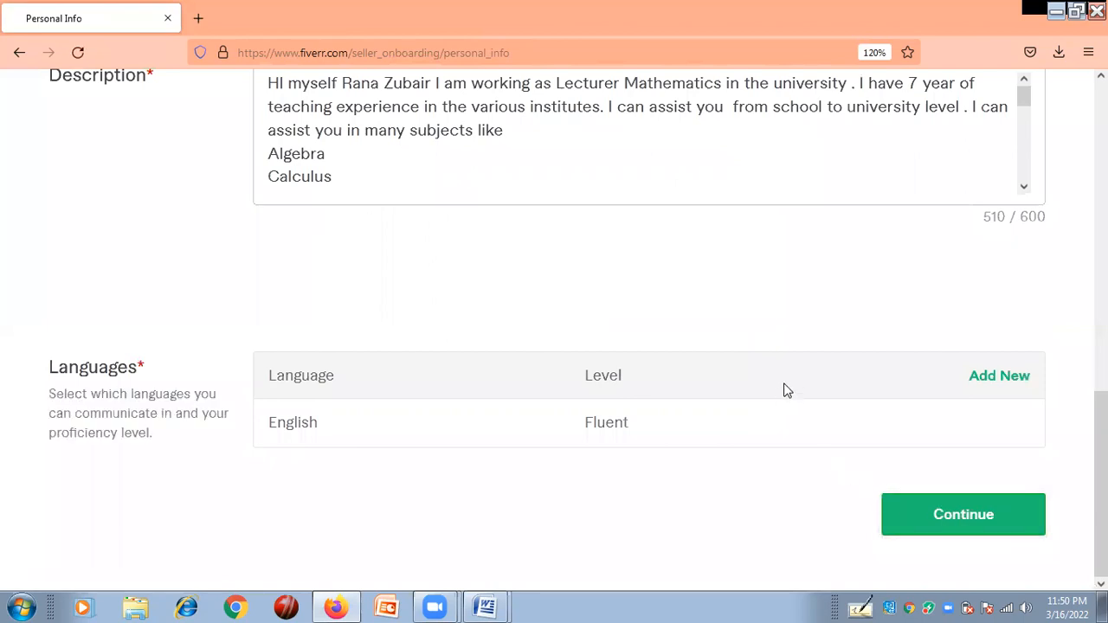
Set occupation to Other and tick the Other, Virtual Assistant and Health, Nutrition & Fitness skills.
{"action": "left_click", "coordinate": [940, 517]}
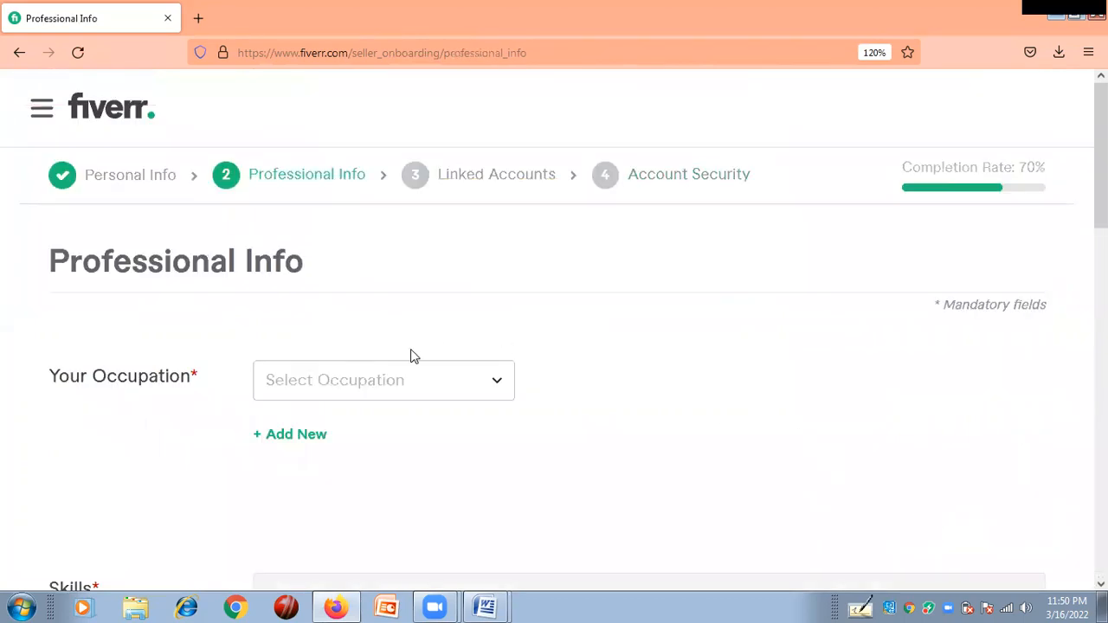
{"action": "left_click", "coordinate": [485, 387]}
{"action": "scroll", "coordinate": [394, 314], "scroll_direction": "down", "scroll_amount": 2}
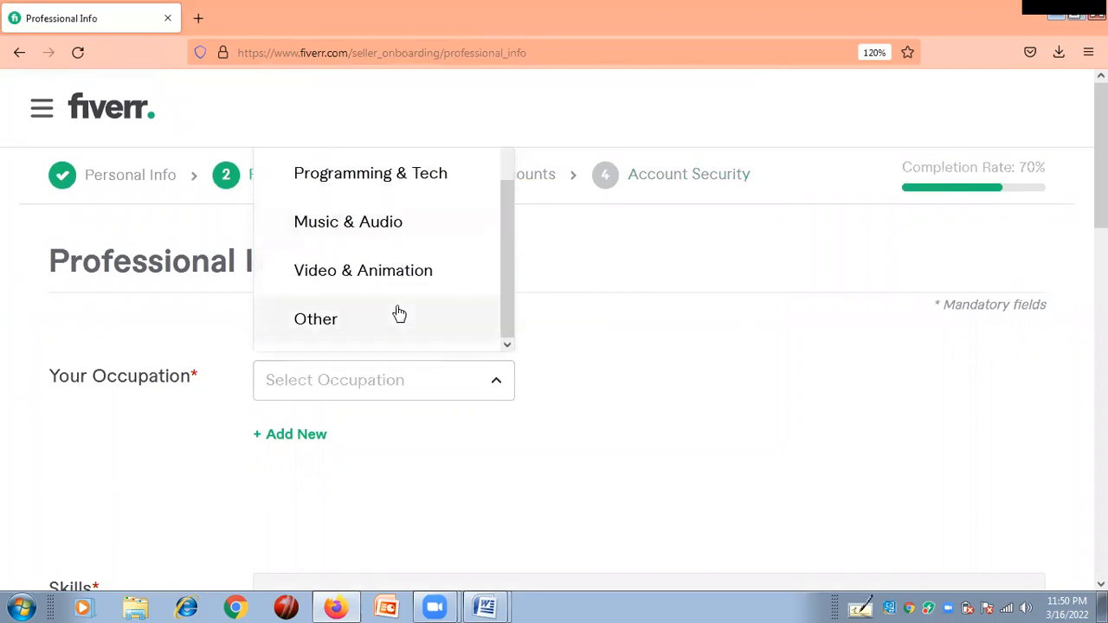
{"action": "scroll", "coordinate": [399, 313], "scroll_direction": "down", "scroll_amount": 2}
{"action": "left_click", "coordinate": [329, 131]}
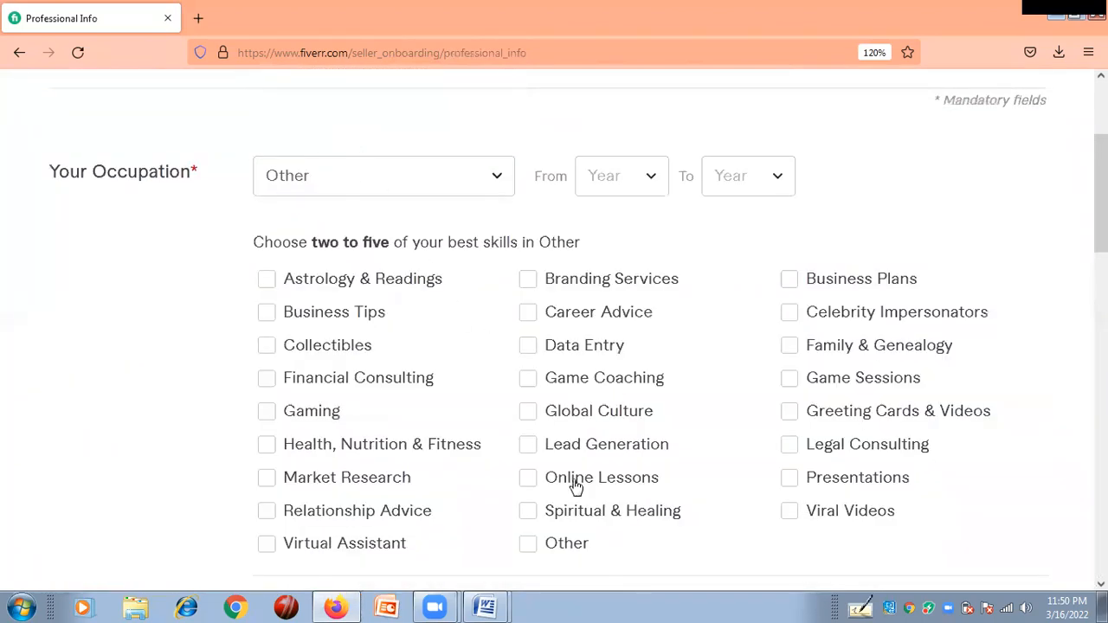
{"action": "left_click", "coordinate": [535, 547]}
{"action": "left_click", "coordinate": [267, 544]}
{"action": "left_click", "coordinate": [267, 444]}
Set the occupation period from 2018 to an end year and continue.
{"action": "left_click", "coordinate": [616, 190]}
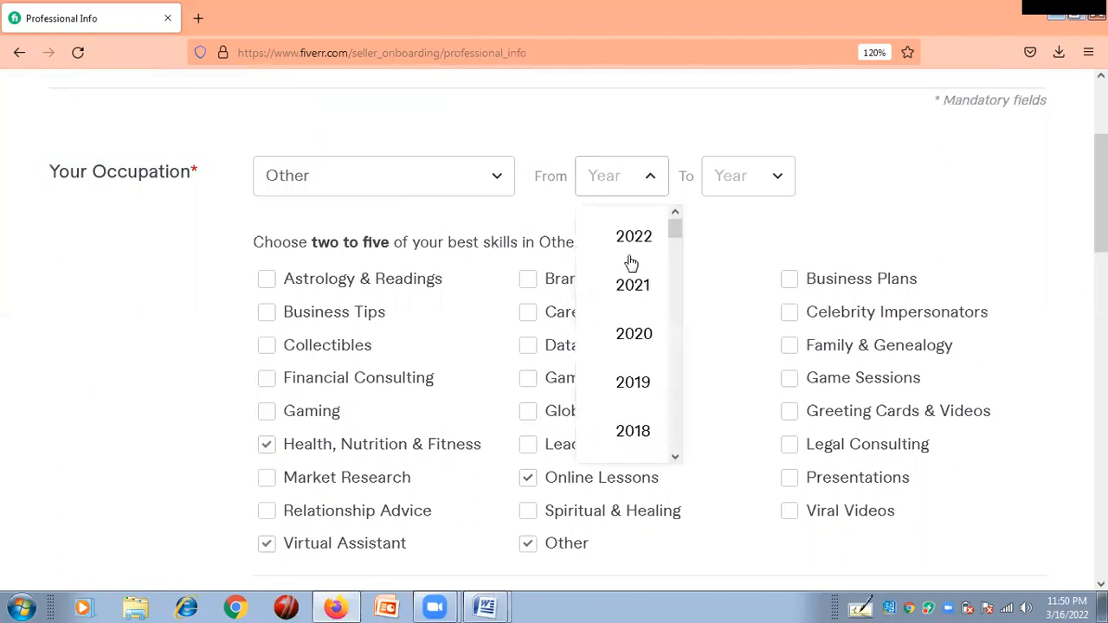
{"action": "left_click", "coordinate": [645, 431]}
{"action": "left_click", "coordinate": [710, 183]}
{"action": "left_click", "coordinate": [737, 189]}
{"action": "left_click", "coordinate": [736, 188]}
{"action": "left_click", "coordinate": [733, 379]}
{"action": "scroll", "coordinate": [705, 375], "scroll_direction": "down", "scroll_amount": 2}
{"action": "scroll", "coordinate": [705, 375], "scroll_direction": "down", "scroll_amount": 10}
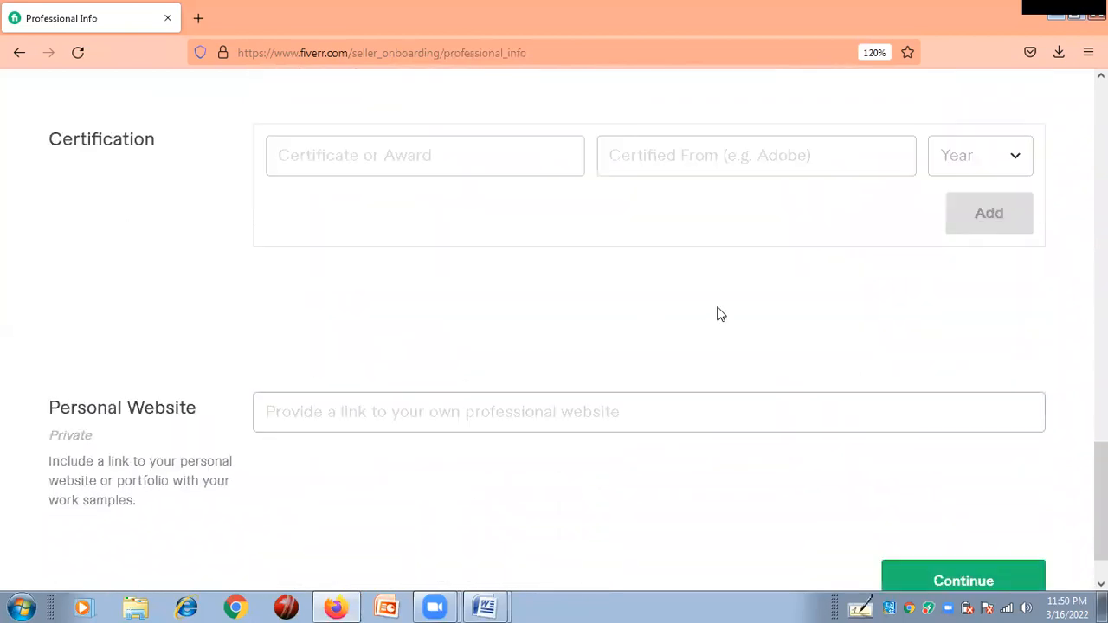
{"action": "scroll", "coordinate": [779, 372], "scroll_direction": "down", "scroll_amount": 1}
{"action": "left_click", "coordinate": [983, 530]}
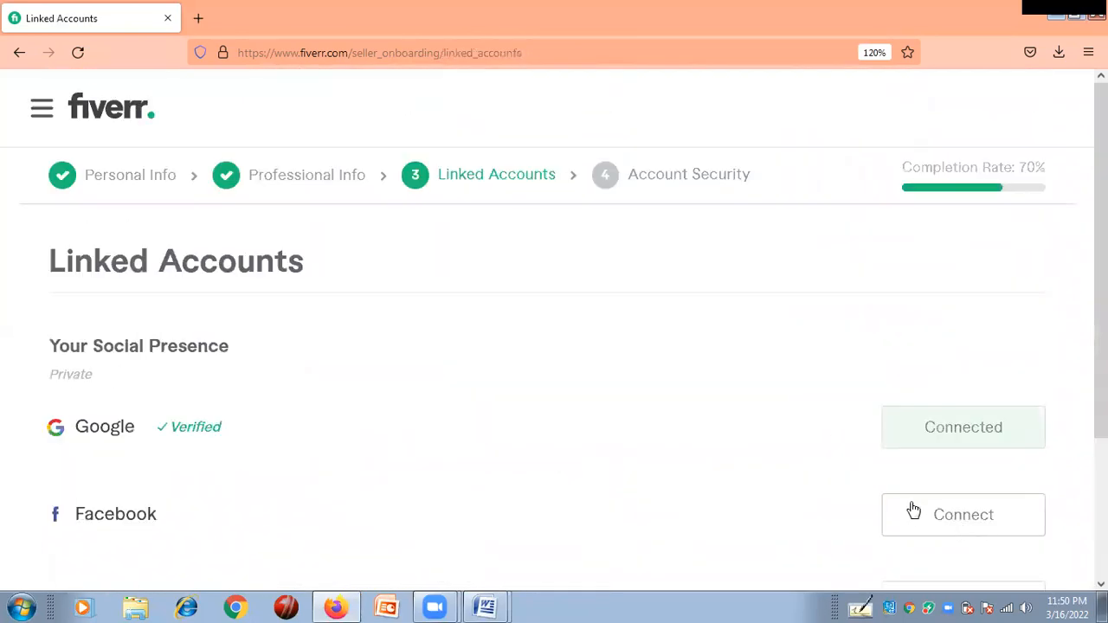
Finish Account Security and close the profile-complete dialog to start a first gig.
{"action": "scroll", "coordinate": [914, 510], "scroll_direction": "down", "scroll_amount": 2}
{"action": "left_click", "coordinate": [962, 514]}
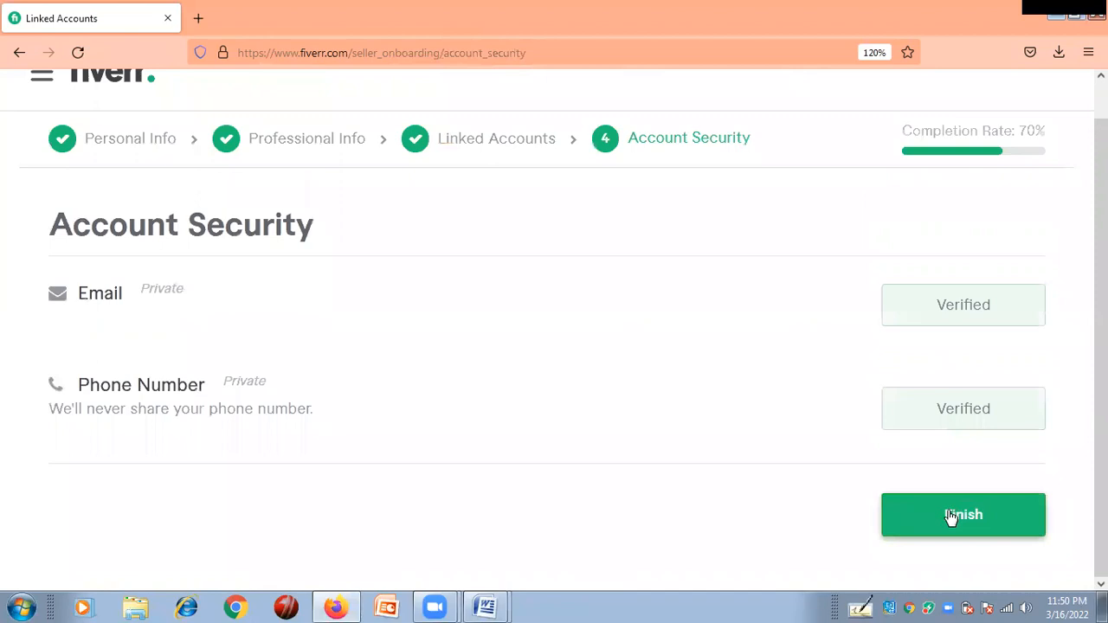
{"action": "left_click", "coordinate": [951, 517]}
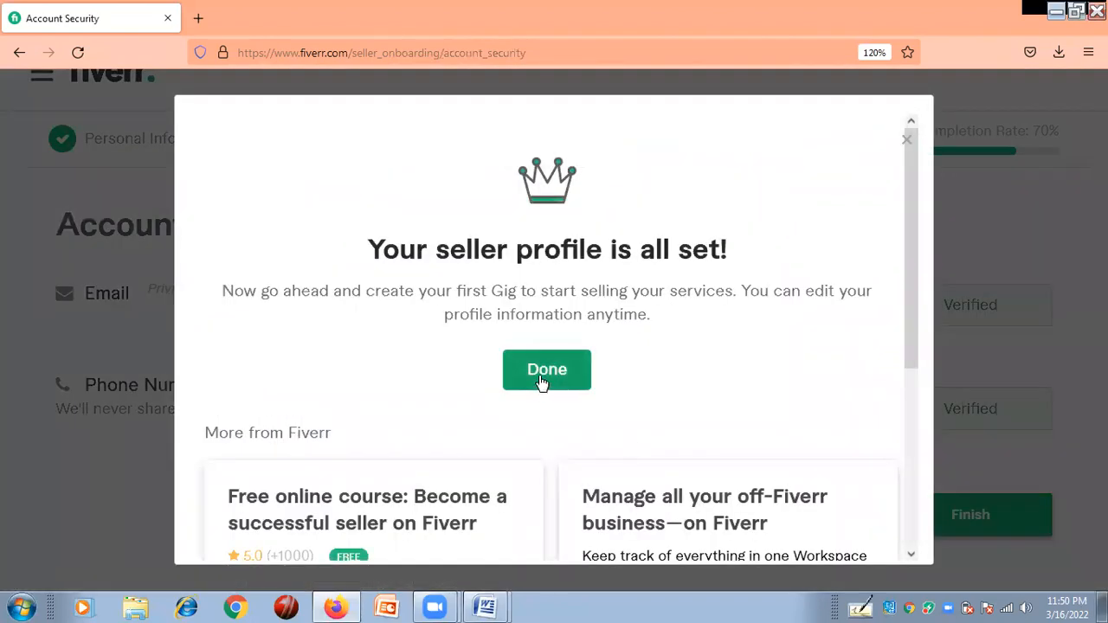
{"action": "left_click", "coordinate": [541, 383]}
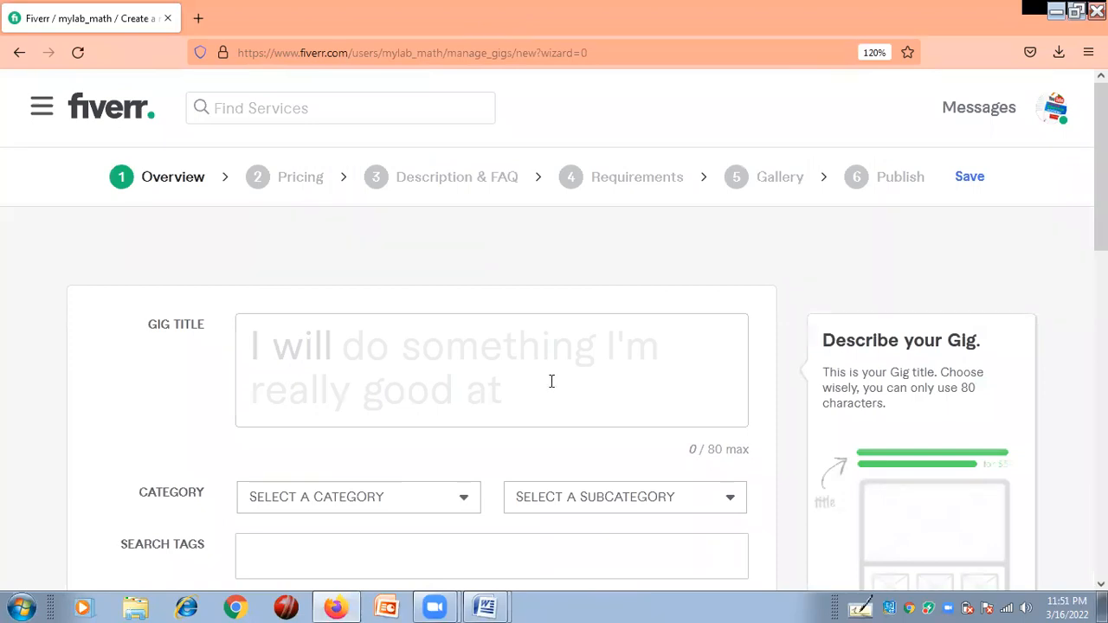
Title the gig 'I will tutor you mathematics, calculus'.
{"action": "scroll", "coordinate": [433, 354], "scroll_direction": "down", "scroll_amount": 2}
{"action": "left_click", "coordinate": [351, 245]}
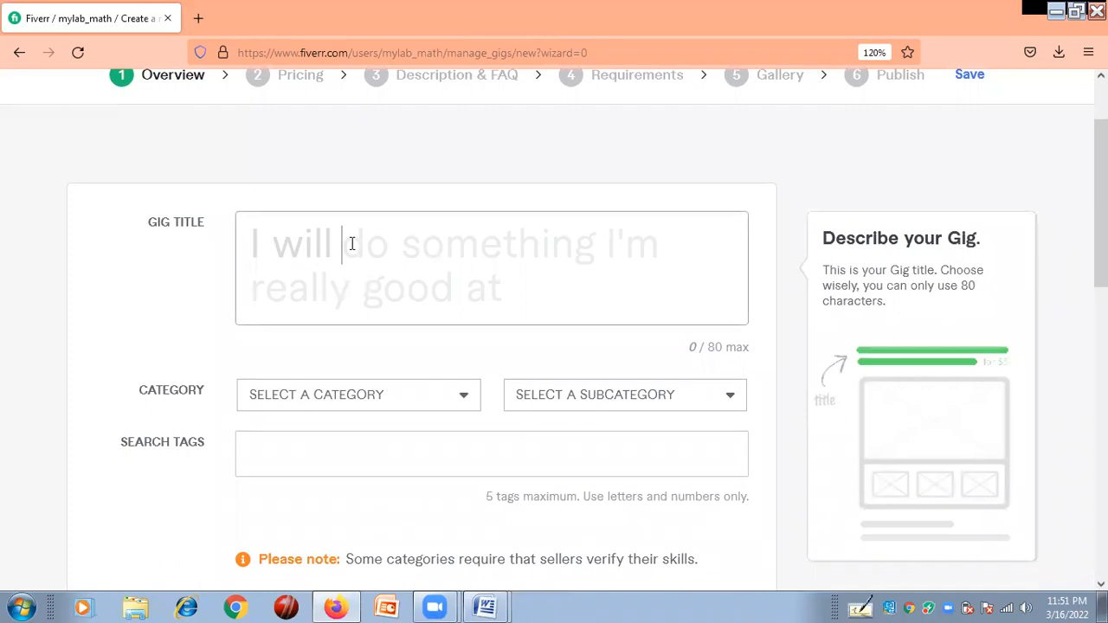
{"action": "type", "text": "tutor "}
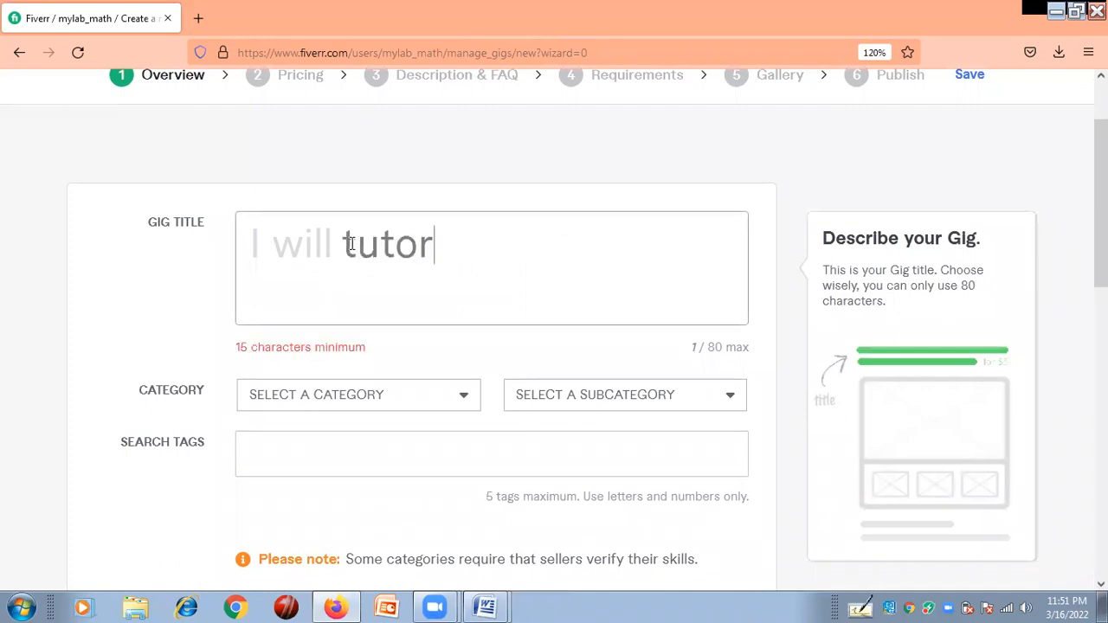
{"action": "type", "text": "you math"}
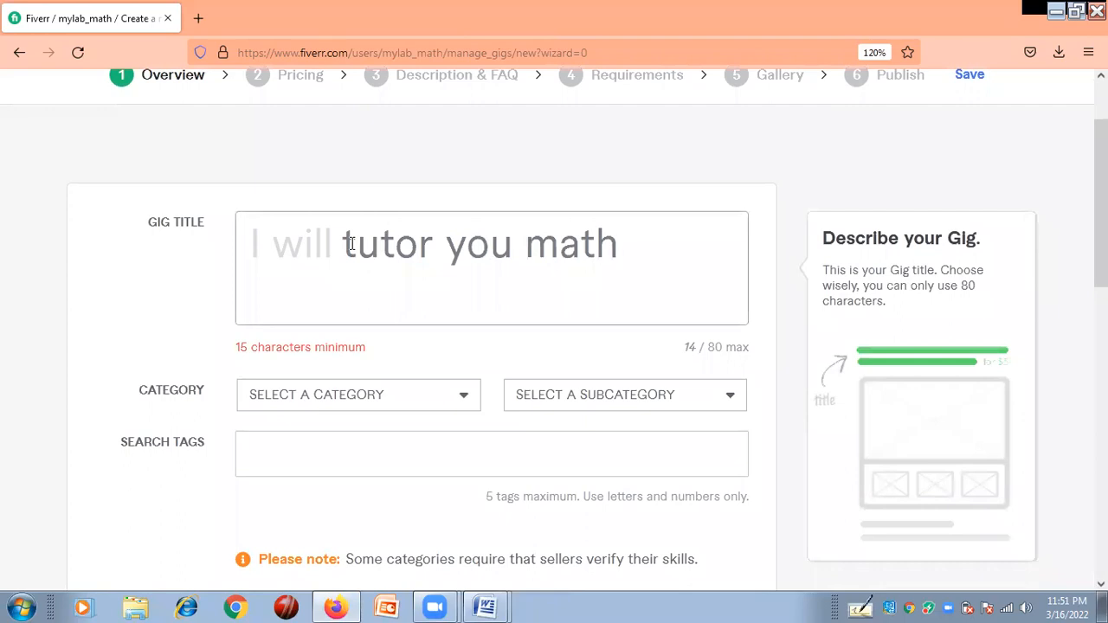
{"action": "type", "text": "emati"}
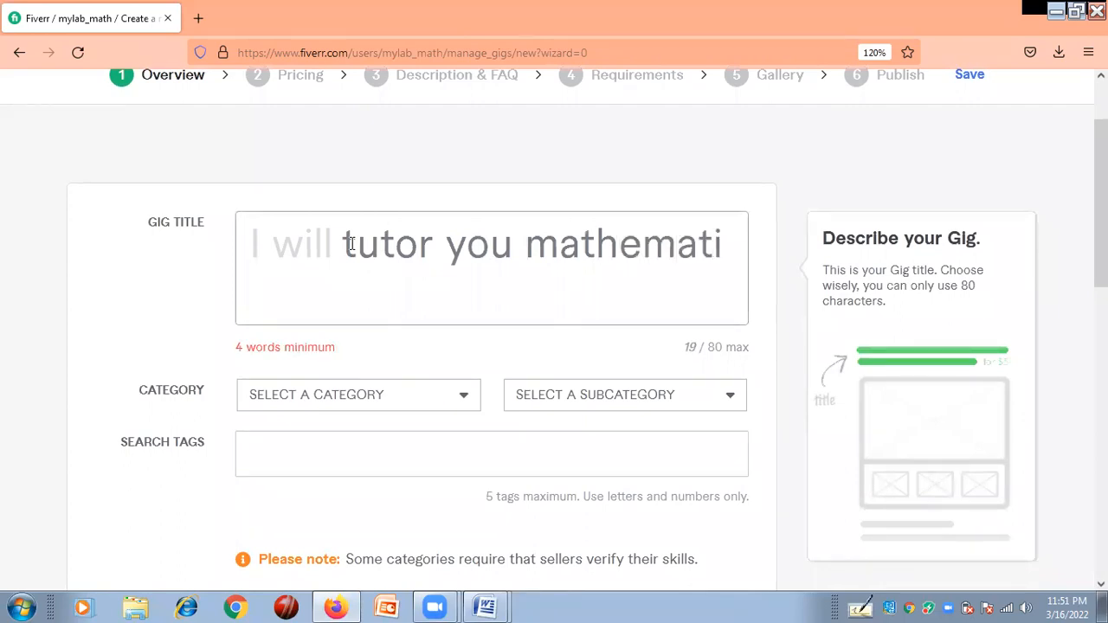
{"action": "type", "text": "cs"}
{"action": "scroll", "coordinate": [390, 238], "scroll_direction": "down", "scroll_amount": 2}
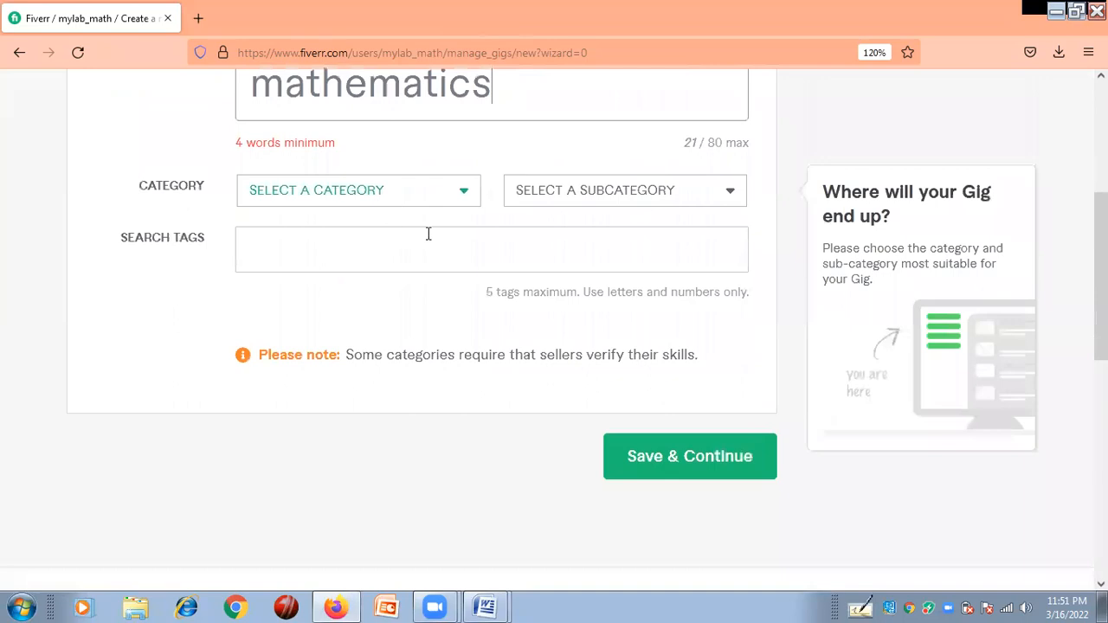
{"action": "scroll", "coordinate": [498, 173], "scroll_direction": "up", "scroll_amount": 1}
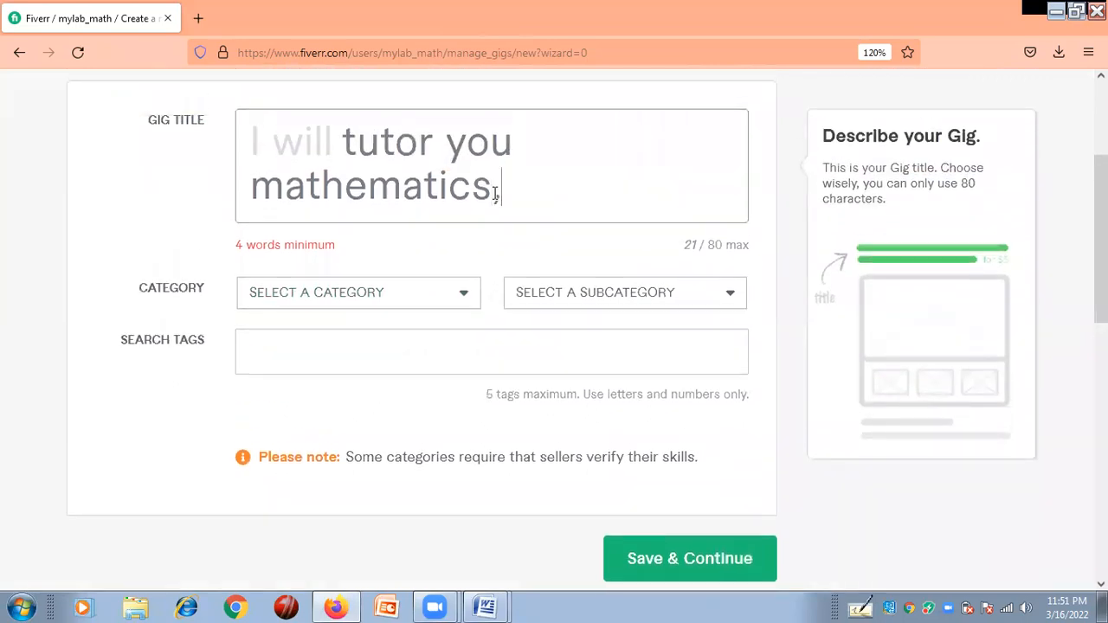
{"action": "type", "text": "calcu"}
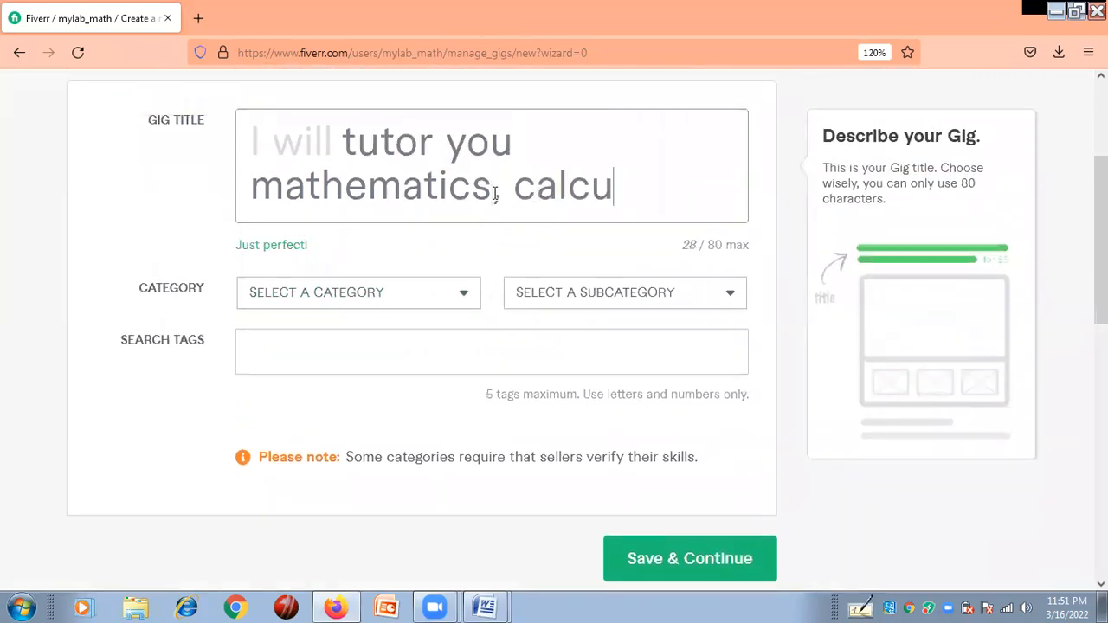
{"action": "type", "text": "lus"}
Set the gig category to Lifestyle > Online Tutoring.
{"action": "left_click", "coordinate": [156, 213]}
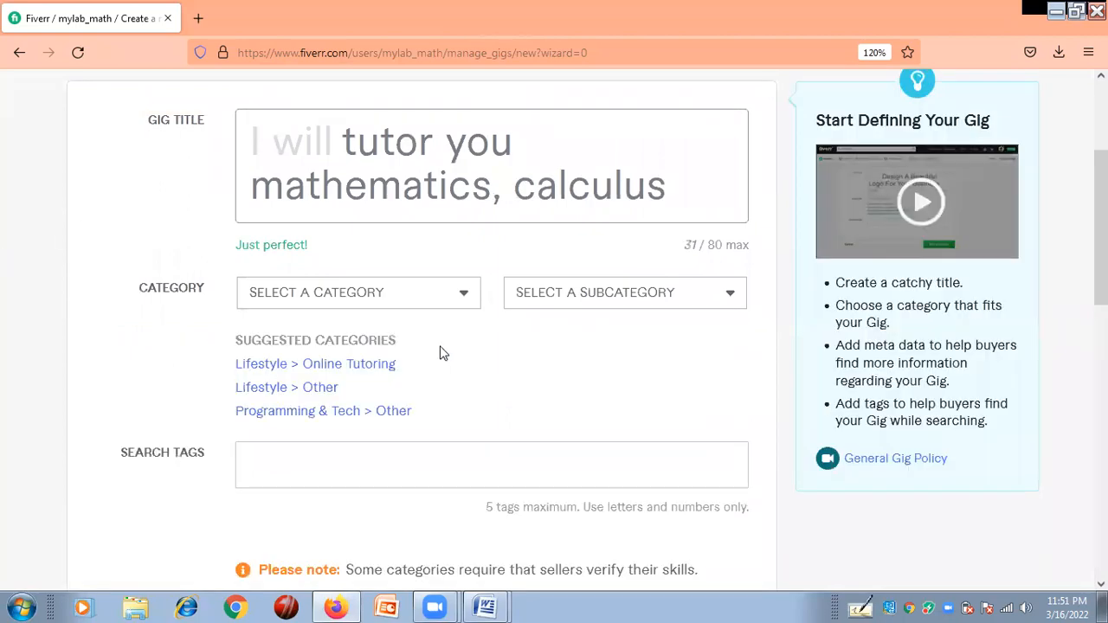
{"action": "left_click", "coordinate": [323, 296]}
{"action": "scroll", "coordinate": [260, 477], "scroll_direction": "down", "scroll_amount": 2}
{"action": "scroll", "coordinate": [273, 491], "scroll_direction": "down", "scroll_amount": 3}
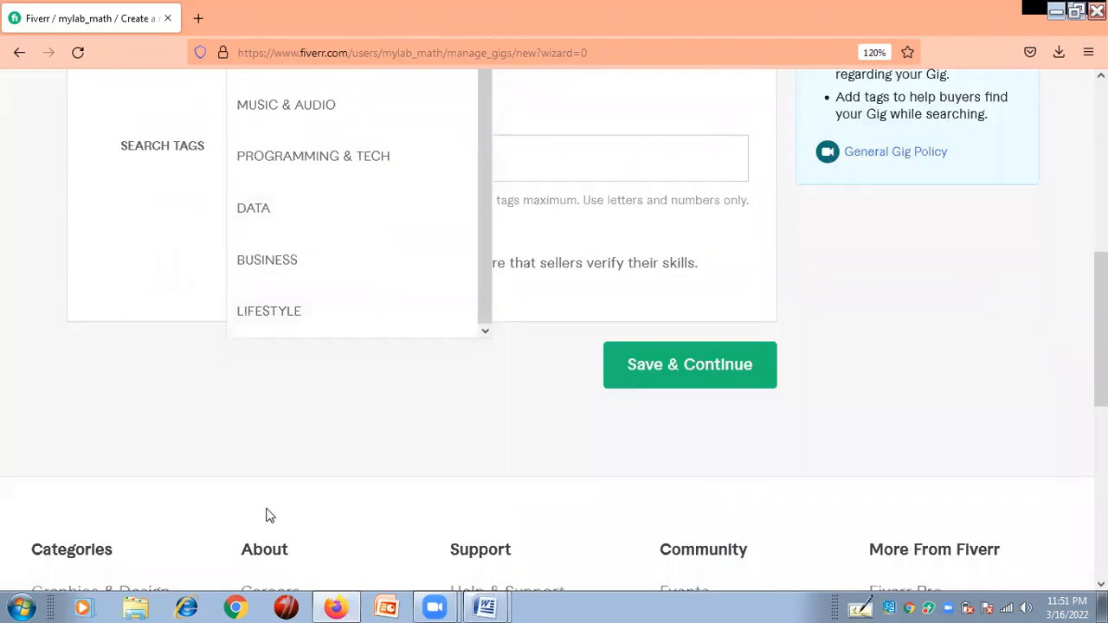
{"action": "left_click", "coordinate": [295, 310]}
{"action": "scroll", "coordinate": [303, 294], "scroll_direction": "up", "scroll_amount": 2}
{"action": "left_click", "coordinate": [618, 85]}
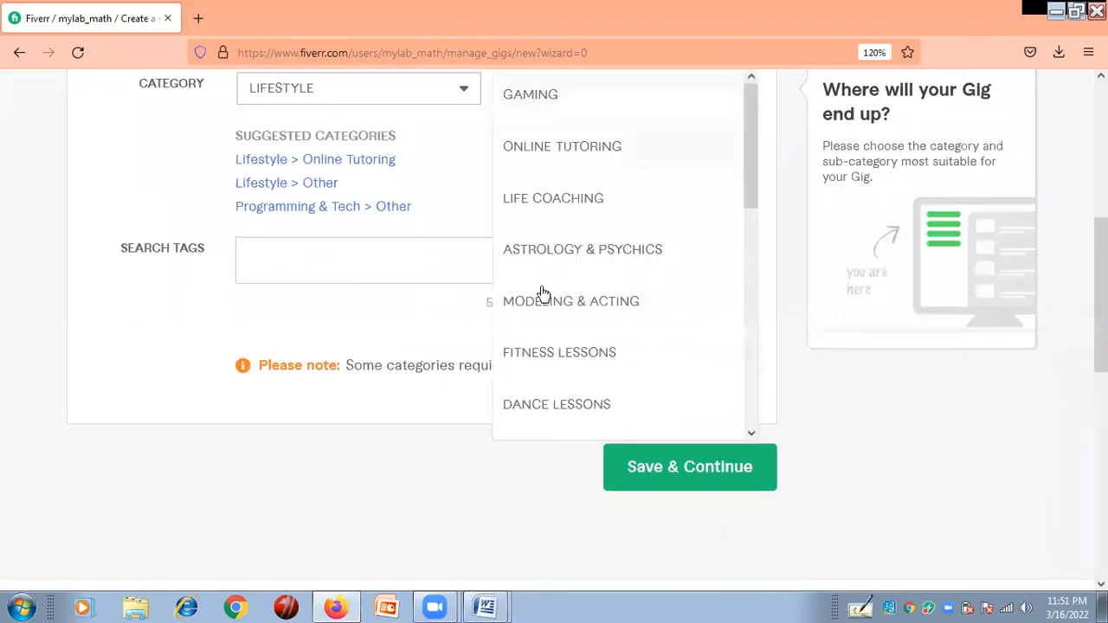
{"action": "scroll", "coordinate": [539, 260], "scroll_direction": "up", "scroll_amount": 2}
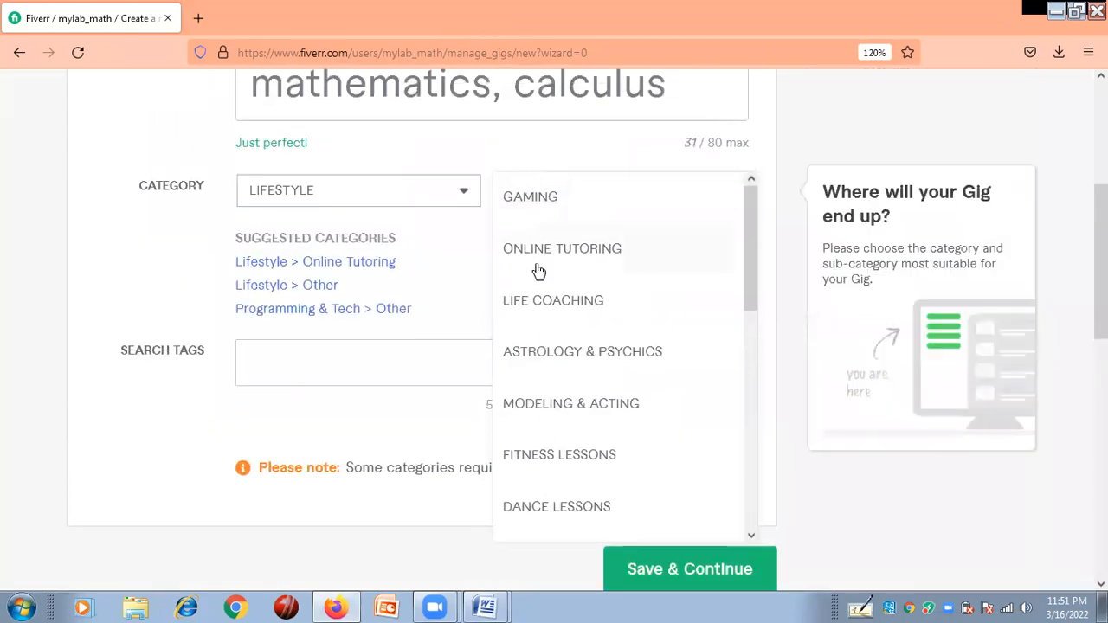
{"action": "left_click", "coordinate": [539, 251]}
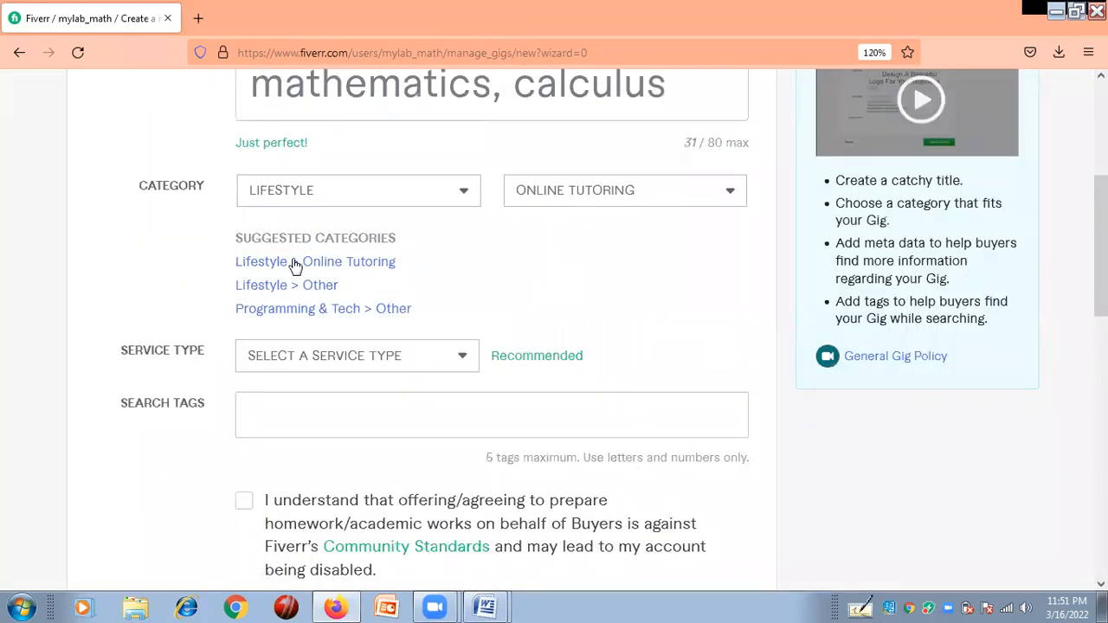
Choose Math Tutoring as the service type, after briefly trying Business Tutoring and Other Subjects.
{"action": "left_click", "coordinate": [303, 370]}
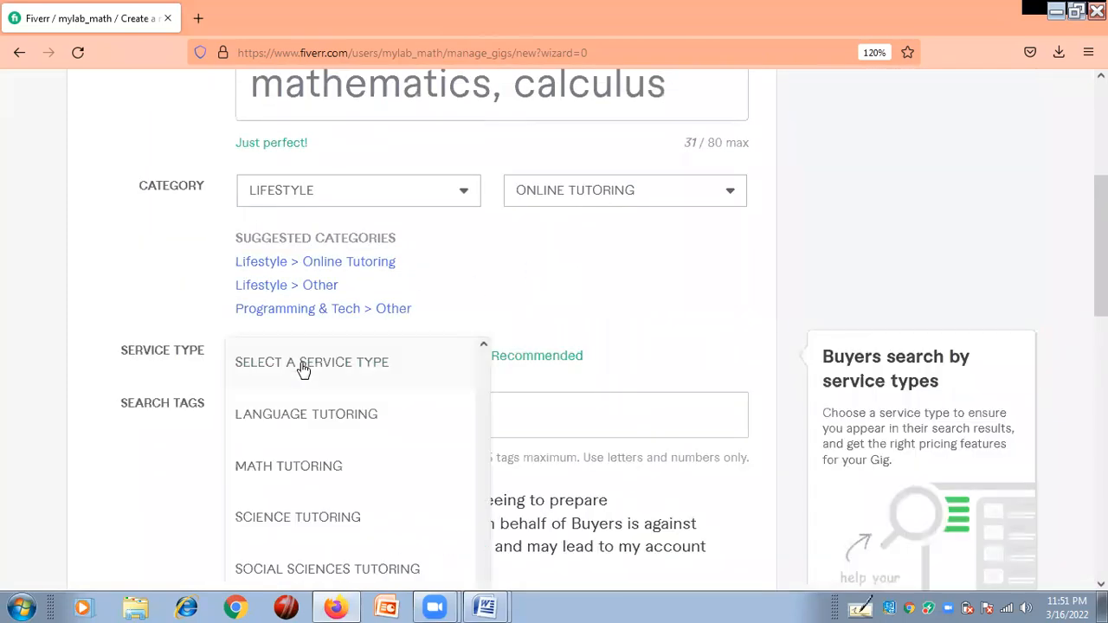
{"action": "scroll", "coordinate": [350, 374], "scroll_direction": "down", "scroll_amount": 2}
{"action": "left_click", "coordinate": [284, 365]}
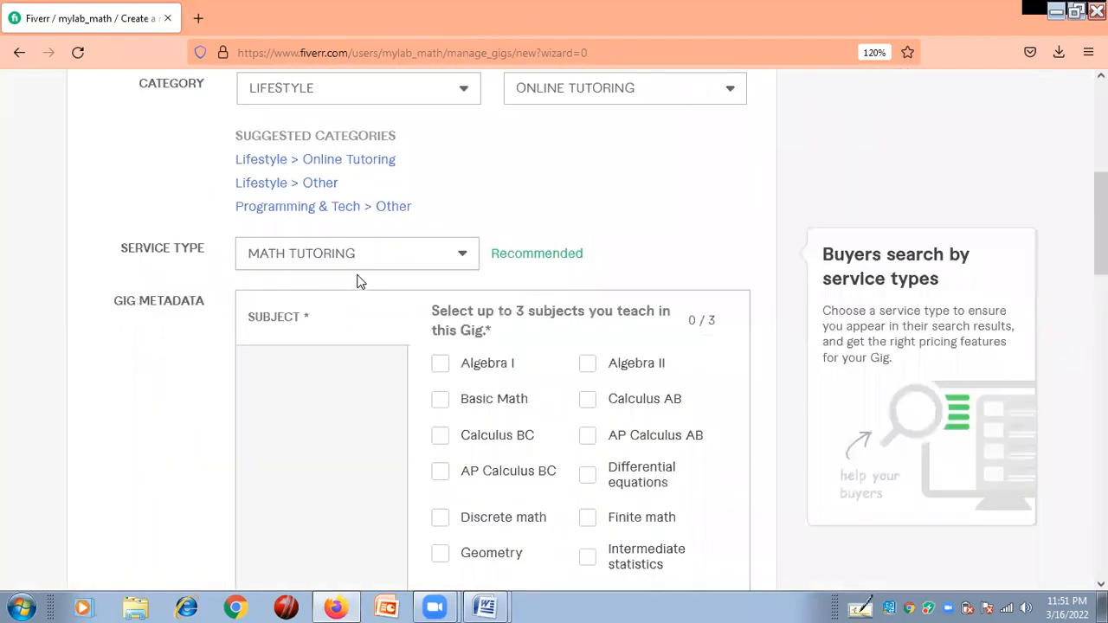
{"action": "left_click", "coordinate": [364, 271]}
{"action": "scroll", "coordinate": [351, 404], "scroll_direction": "down", "scroll_amount": 4}
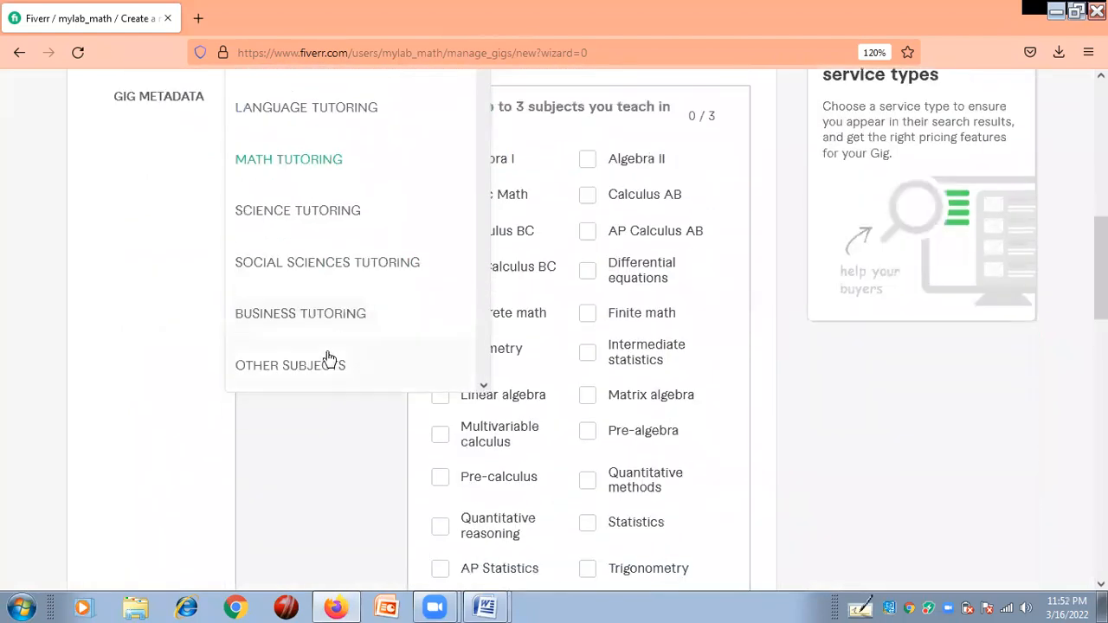
{"action": "scroll", "coordinate": [320, 322], "scroll_direction": "up", "scroll_amount": 4}
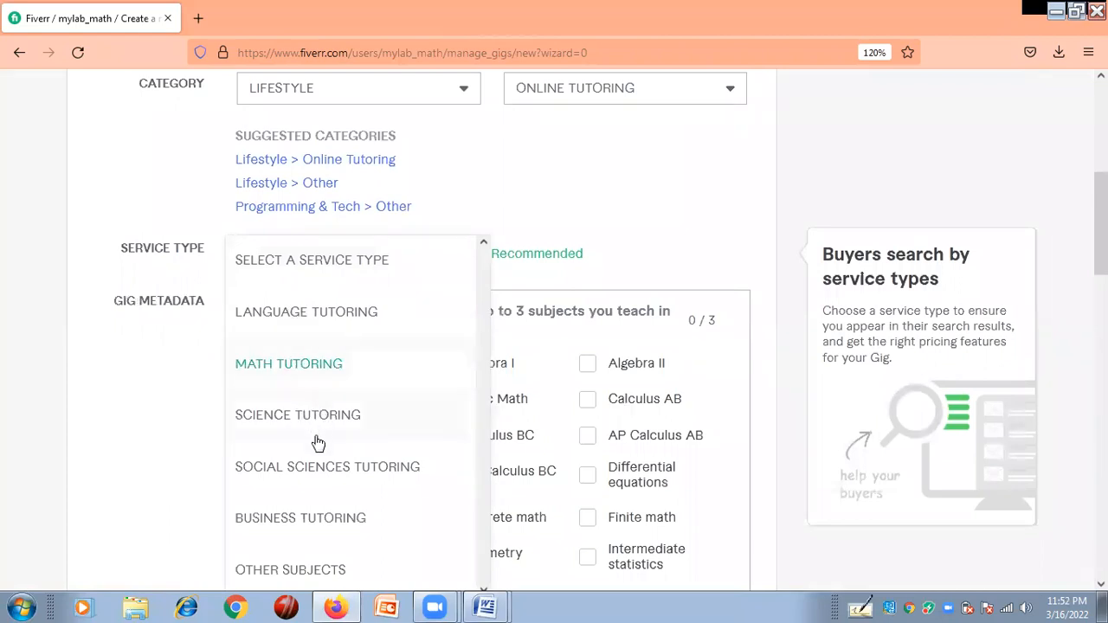
{"action": "left_click", "coordinate": [307, 524]}
{"action": "scroll", "coordinate": [373, 476], "scroll_direction": "down", "scroll_amount": 2}
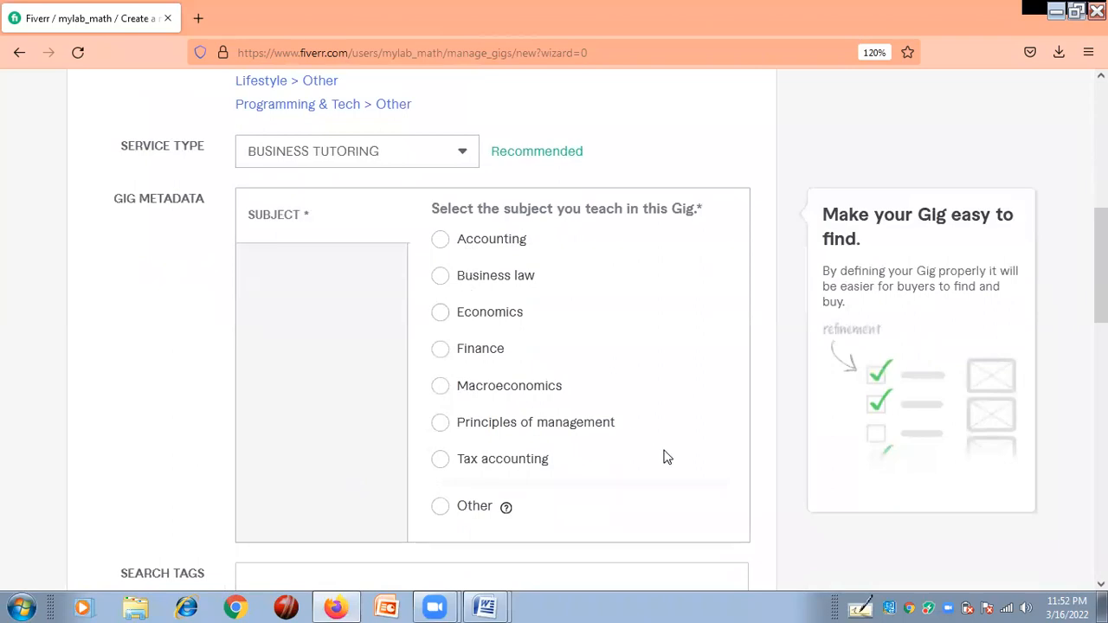
{"action": "left_click", "coordinate": [407, 159]}
{"action": "left_click", "coordinate": [294, 466]}
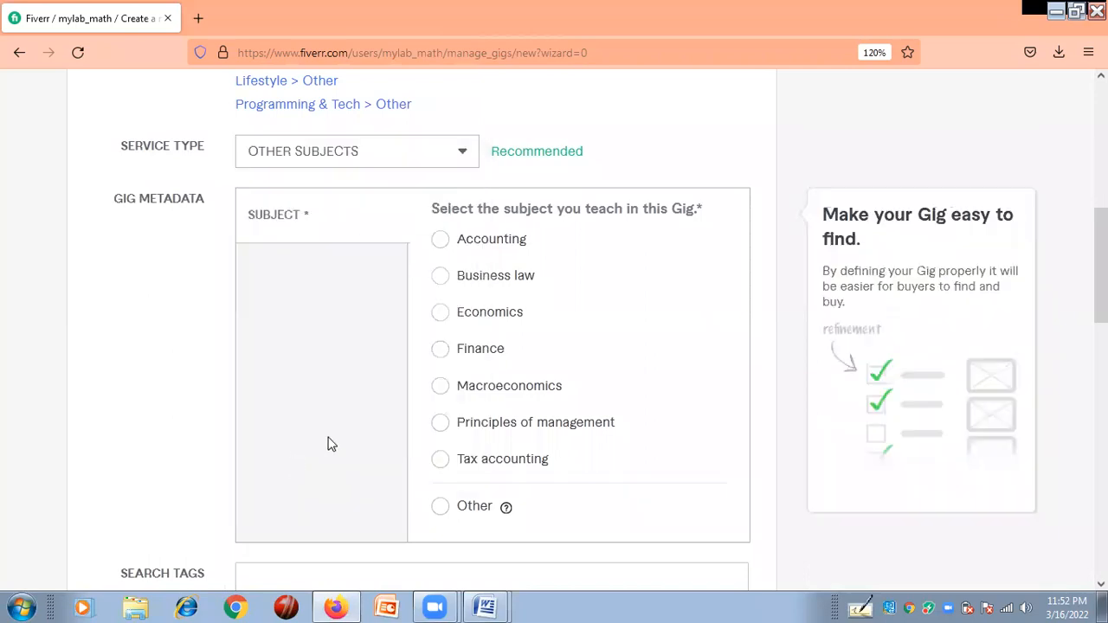
{"action": "scroll", "coordinate": [495, 321], "scroll_direction": "down", "scroll_amount": 1}
{"action": "scroll", "coordinate": [391, 289], "scroll_direction": "up", "scroll_amount": 2}
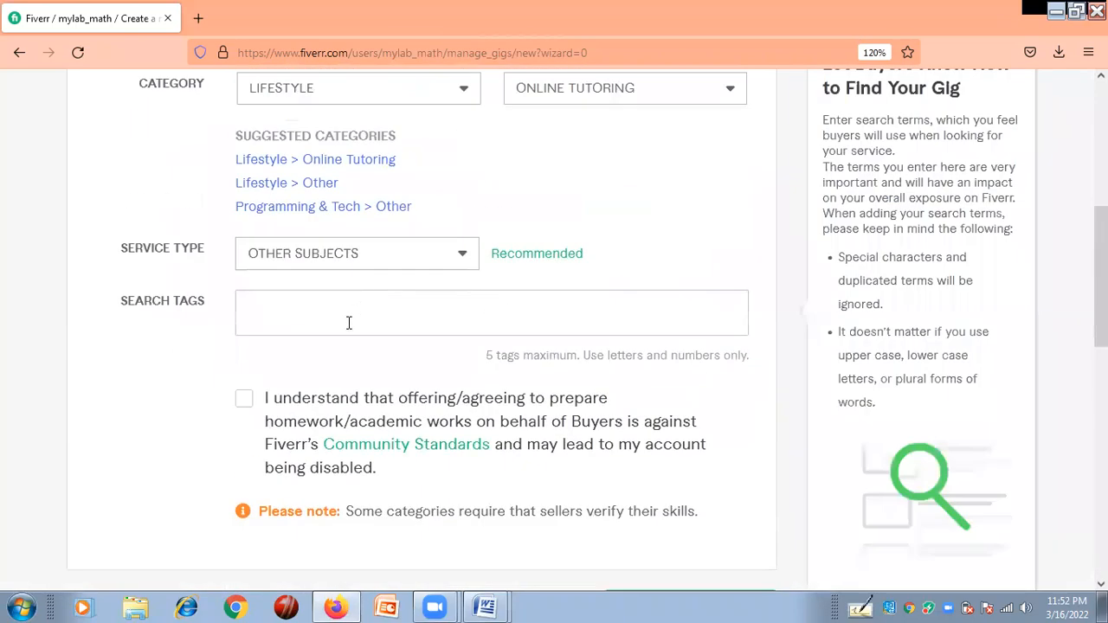
{"action": "left_click", "coordinate": [366, 264]}
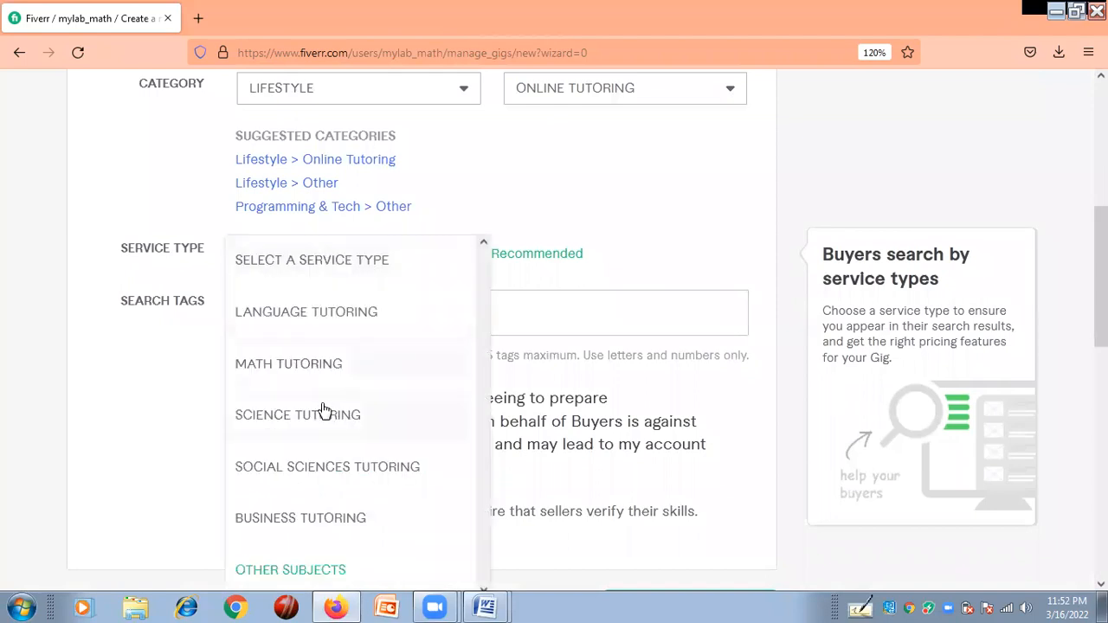
{"action": "left_click", "coordinate": [313, 364]}
Tick Calculus BC, Differential equations and Intermediate statistics as the taught subjects.
{"action": "scroll", "coordinate": [429, 351], "scroll_direction": "down", "scroll_amount": 2}
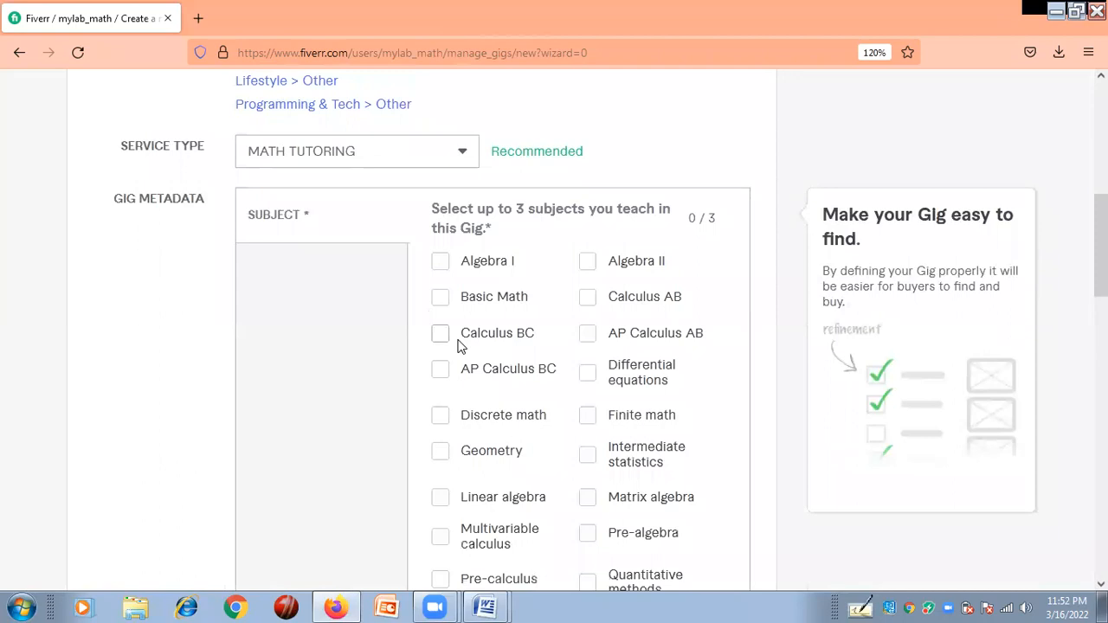
{"action": "scroll", "coordinate": [502, 353], "scroll_direction": "down", "scroll_amount": 2}
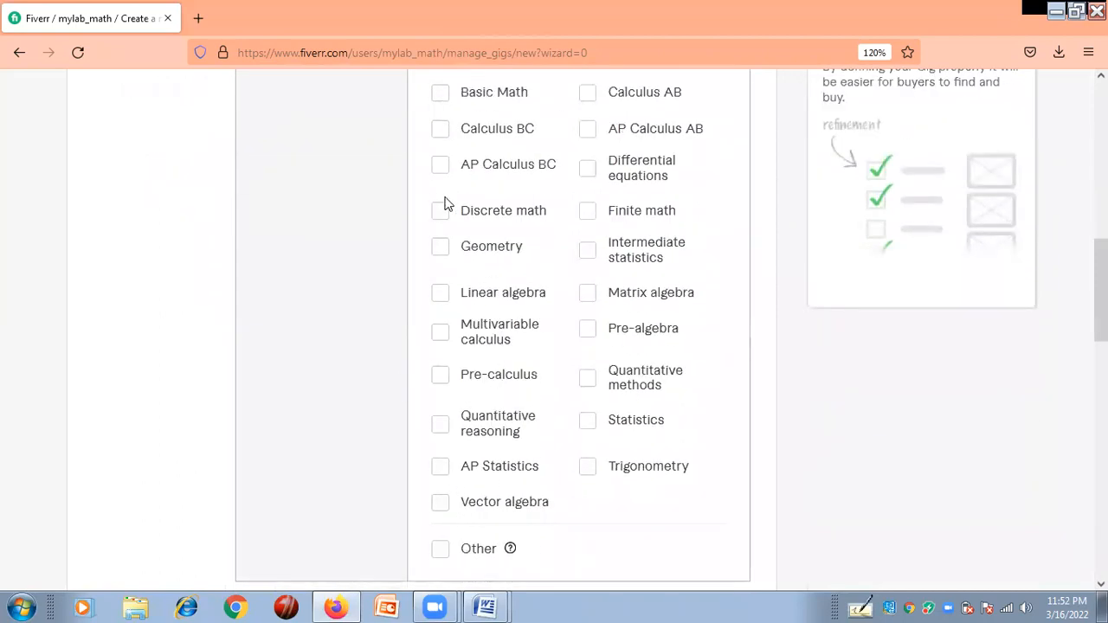
{"action": "left_click", "coordinate": [439, 128]}
{"action": "left_click", "coordinate": [604, 178]}
{"action": "left_click", "coordinate": [593, 256]}
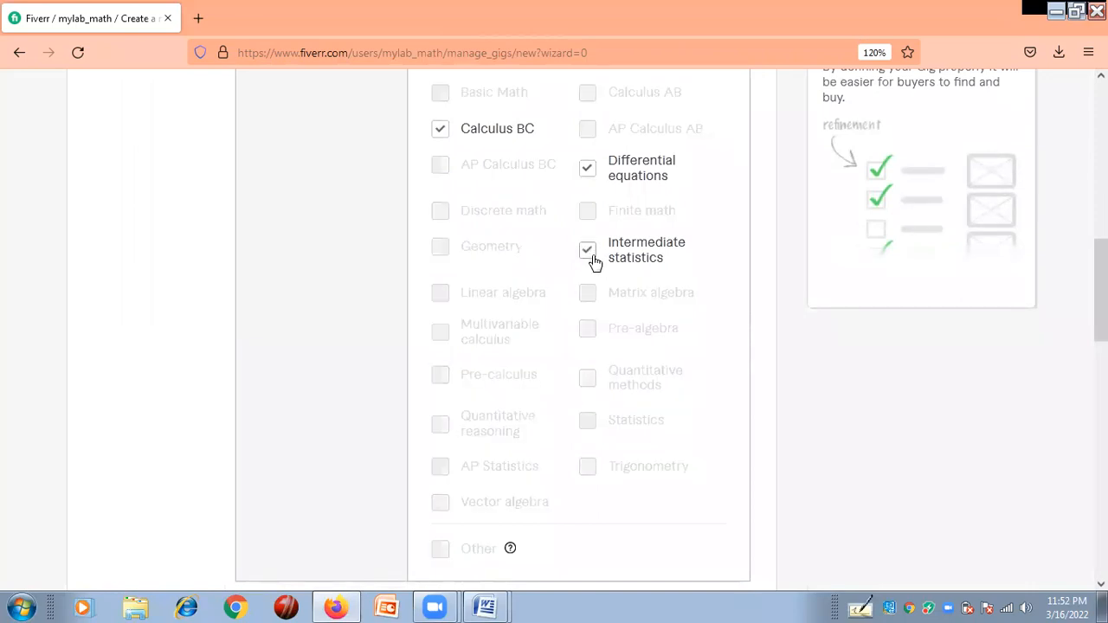
{"action": "scroll", "coordinate": [492, 390], "scroll_direction": "down", "scroll_amount": 5}
{"action": "left_click", "coordinate": [375, 308]}
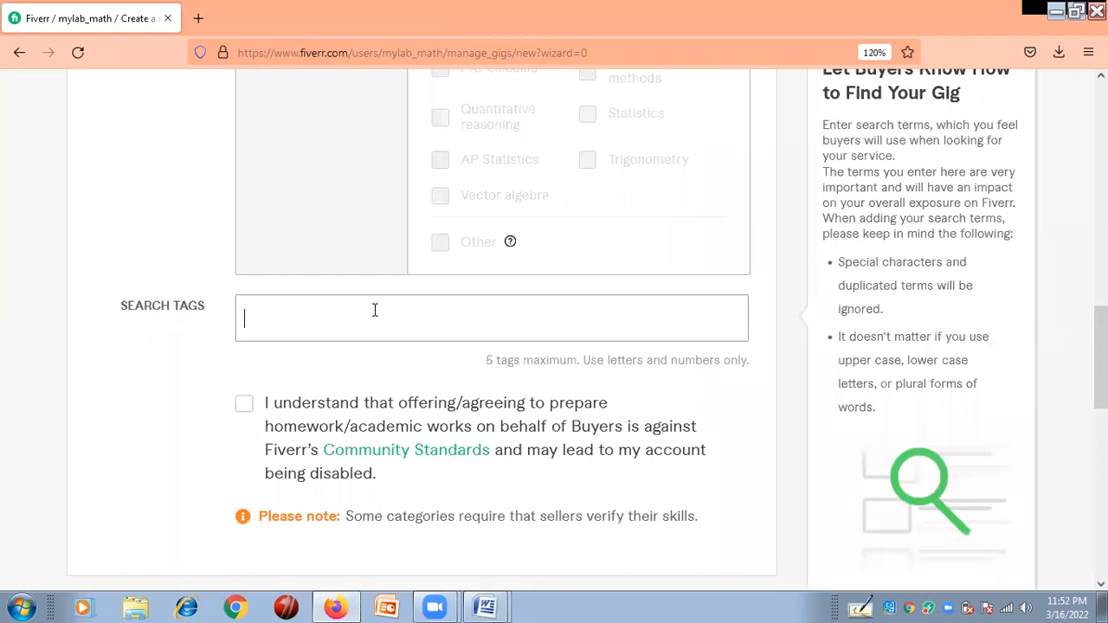
Add the search tags 'math tutor', 'calculus' and 'math'.
{"action": "type", "text": "math"}
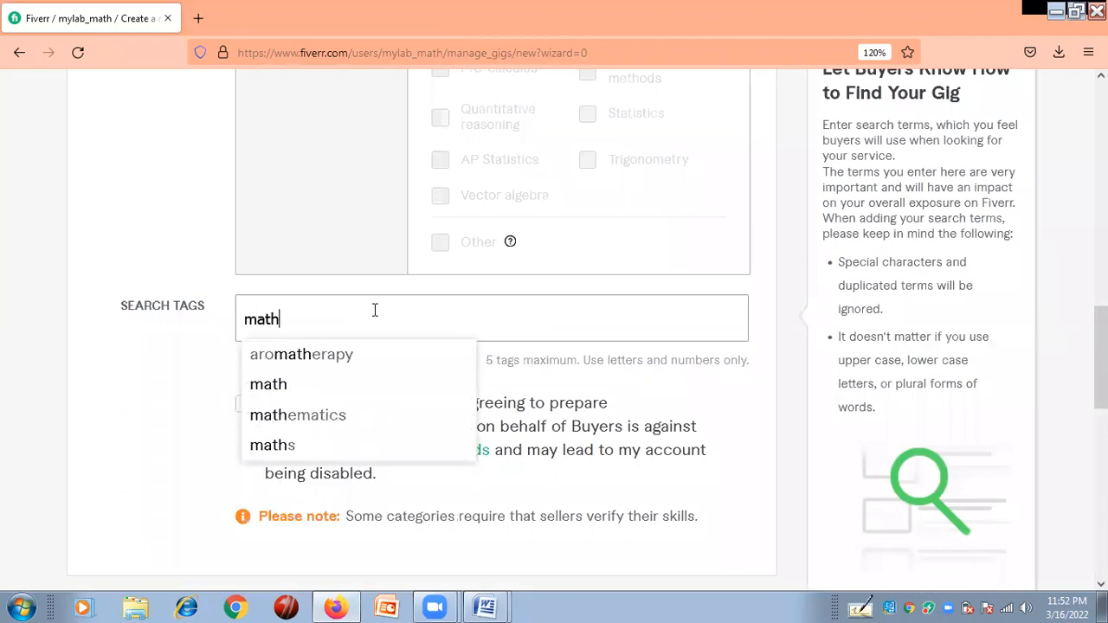
{"action": "type", "text": " tutor"}
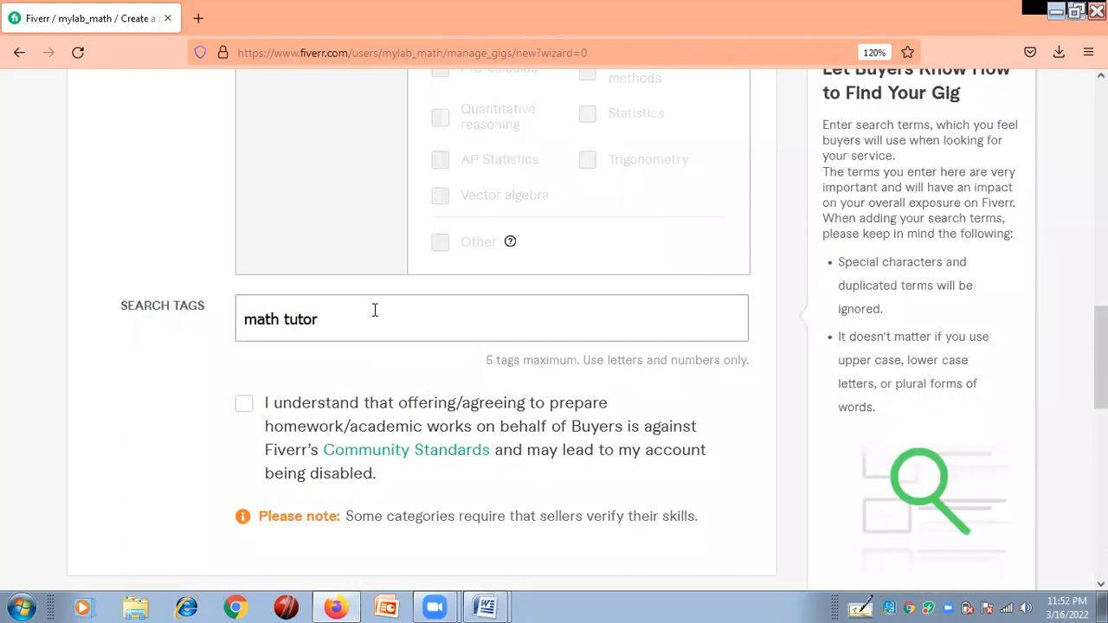
{"action": "key", "text": "Return"}
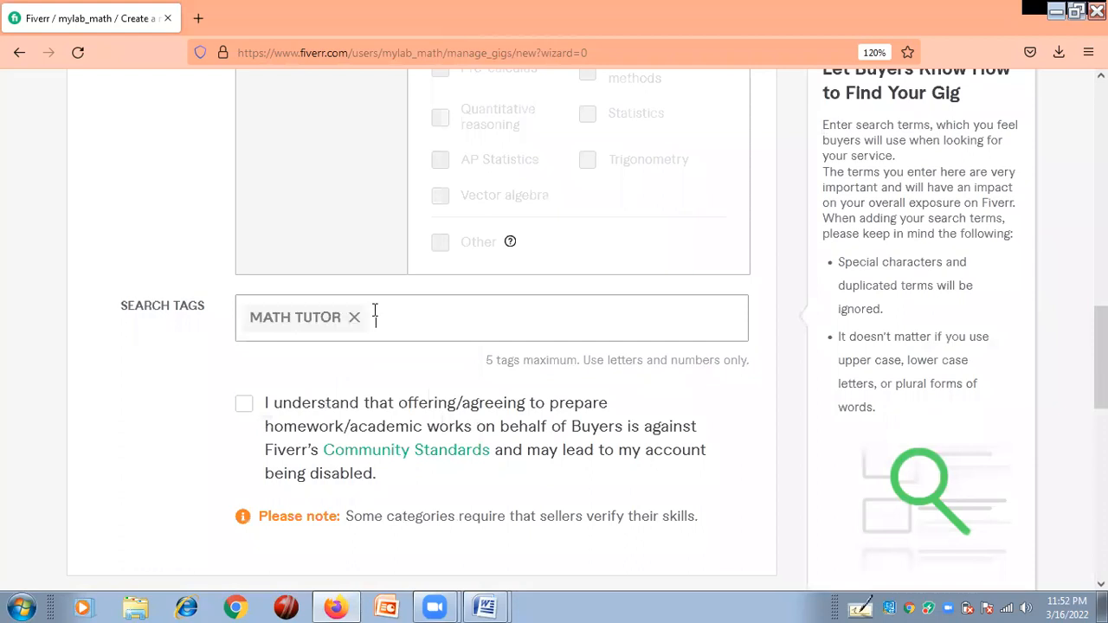
{"action": "type", "text": "ca"}
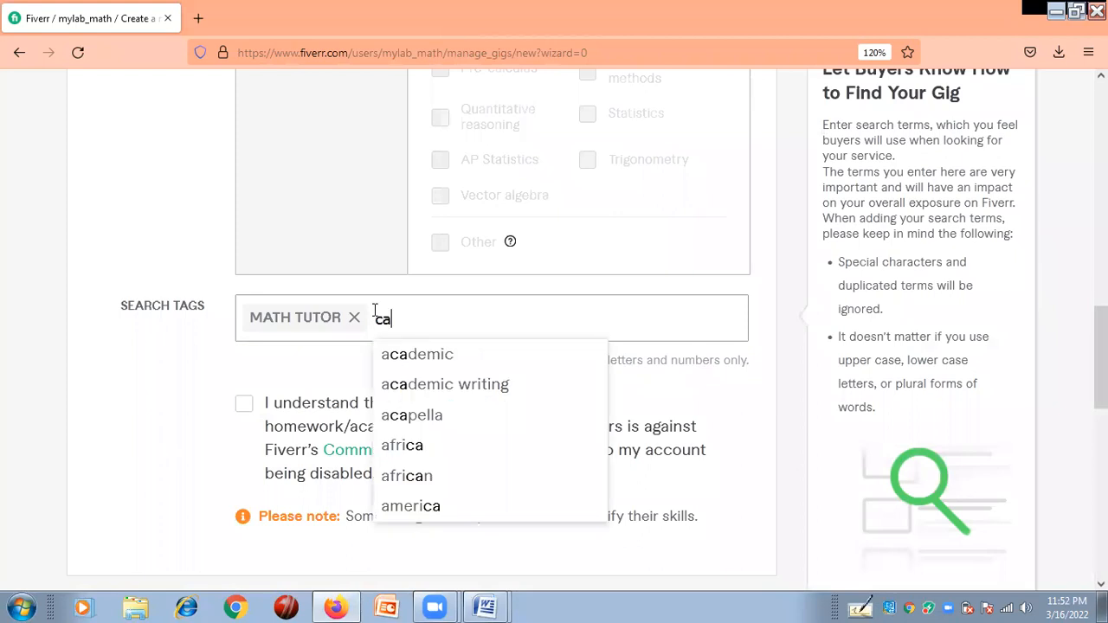
{"action": "type", "text": "lculus"}
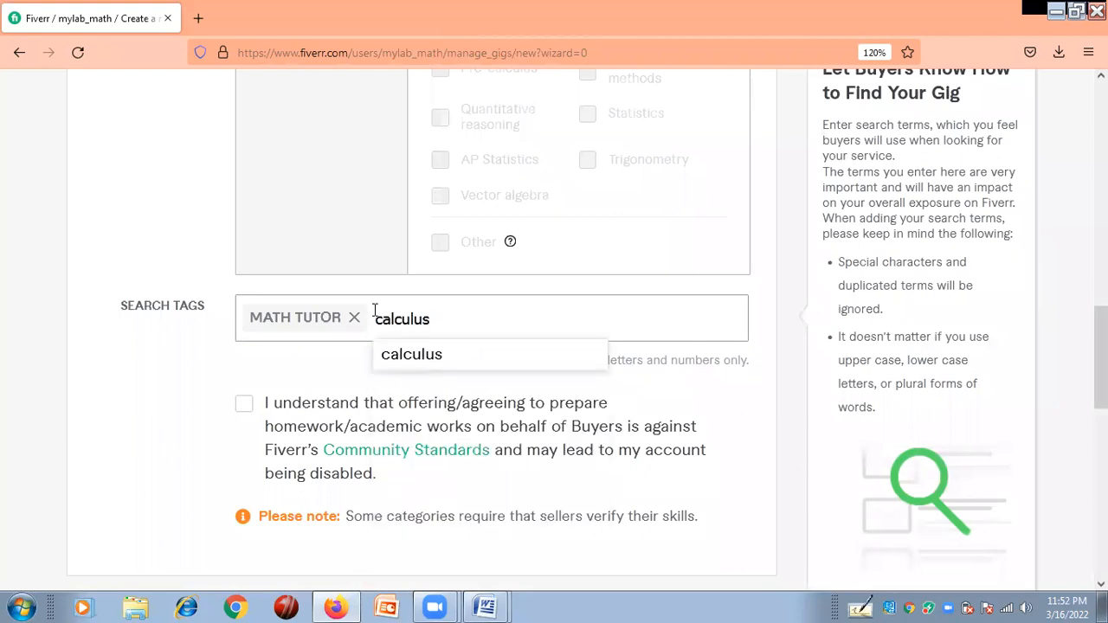
{"action": "key", "text": "Return"}
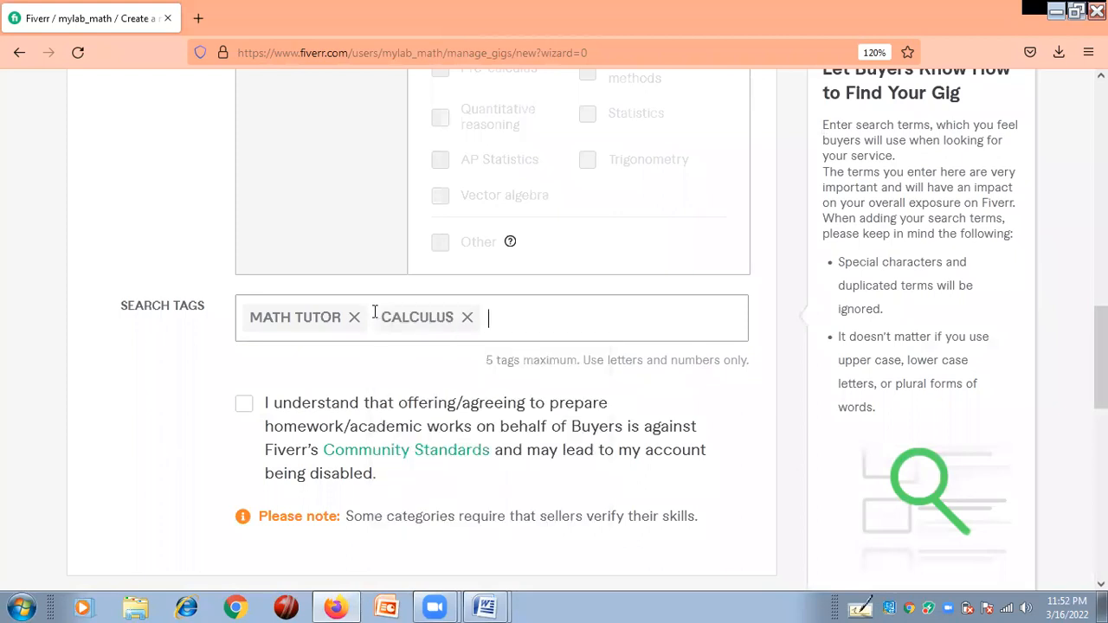
{"action": "type", "text": "math"}
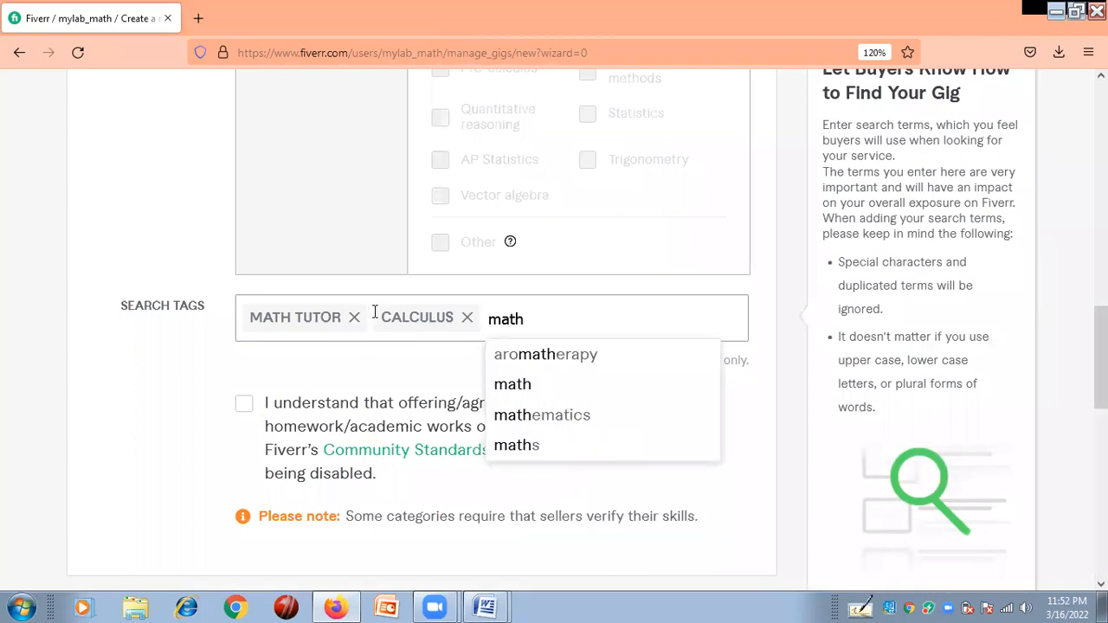
{"action": "key", "text": "Return"}
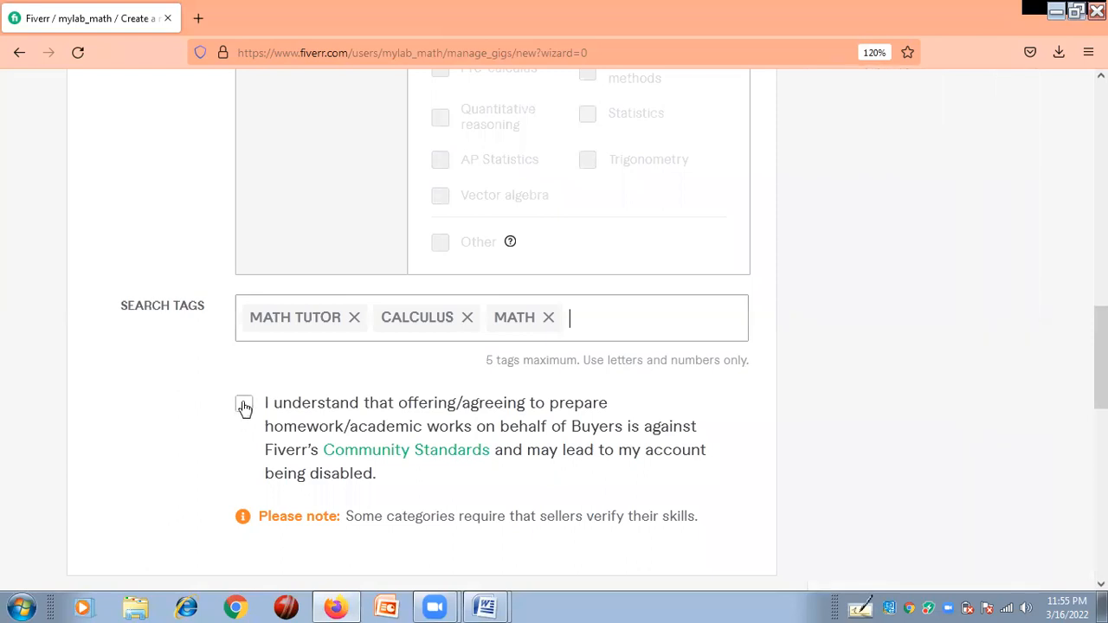
Accept the homework policy acknowledgement and save the Overview step.
{"action": "left_click", "coordinate": [244, 407]}
{"action": "scroll", "coordinate": [390, 455], "scroll_direction": "down", "scroll_amount": 1}
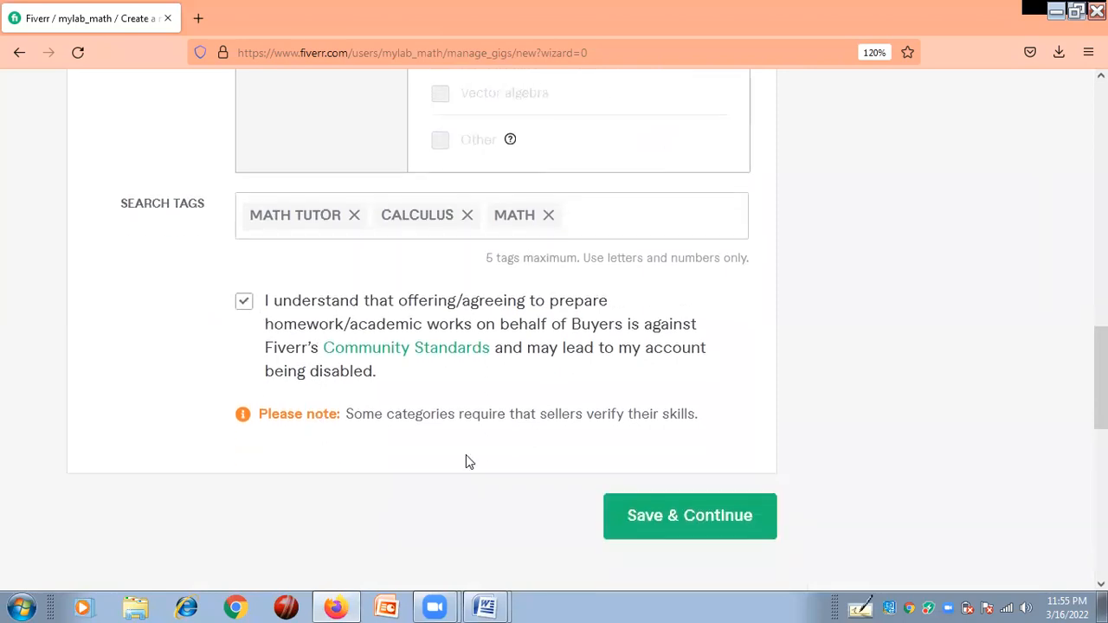
{"action": "left_click", "coordinate": [657, 521]}
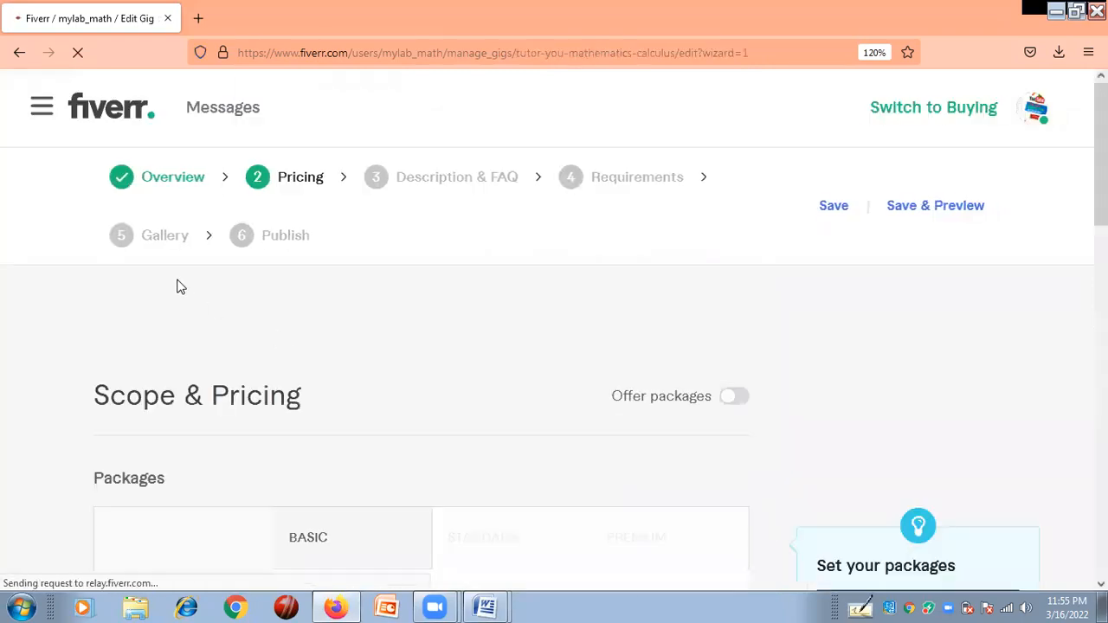
Name the Basic package 'basic' and describe it as 'math tutoring'.
{"action": "scroll", "coordinate": [222, 331], "scroll_direction": "down", "scroll_amount": 3}
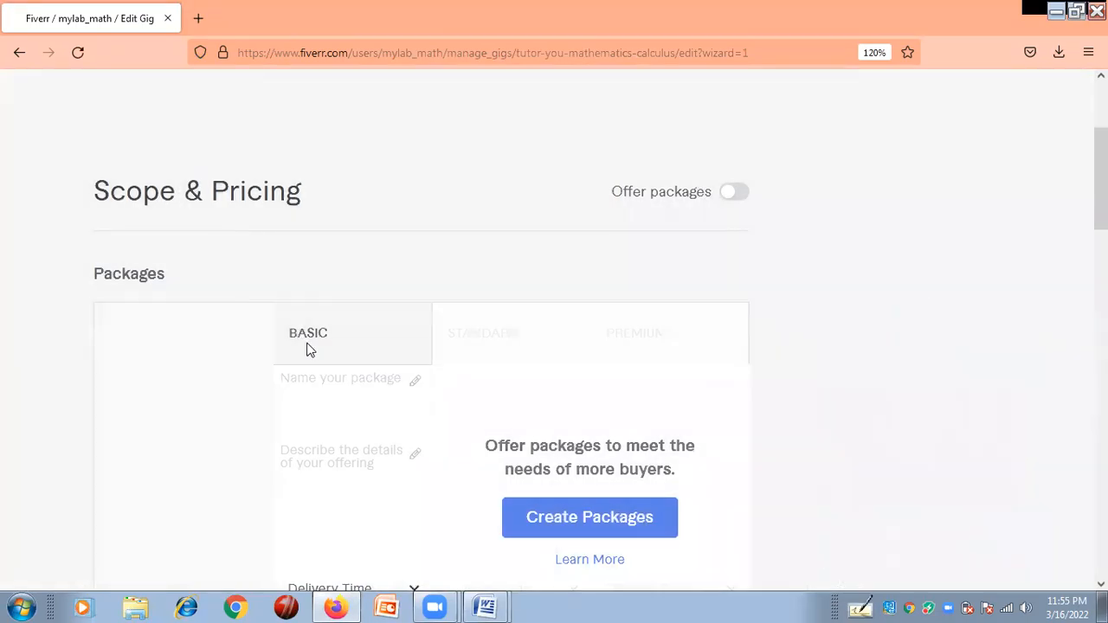
{"action": "left_click", "coordinate": [319, 380]}
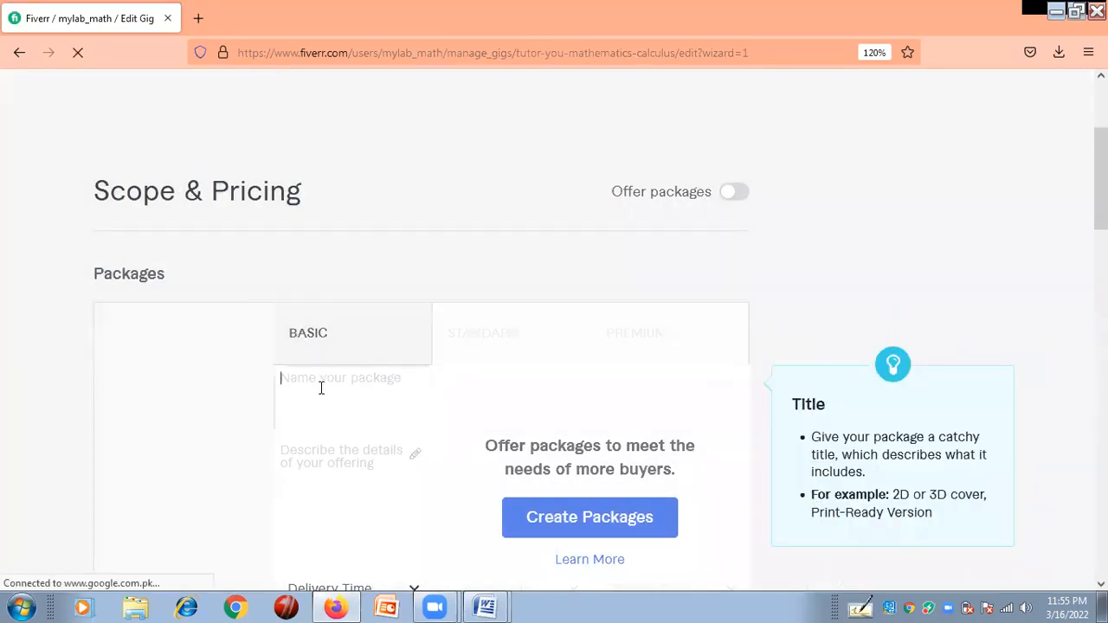
{"action": "type", "text": "basic"}
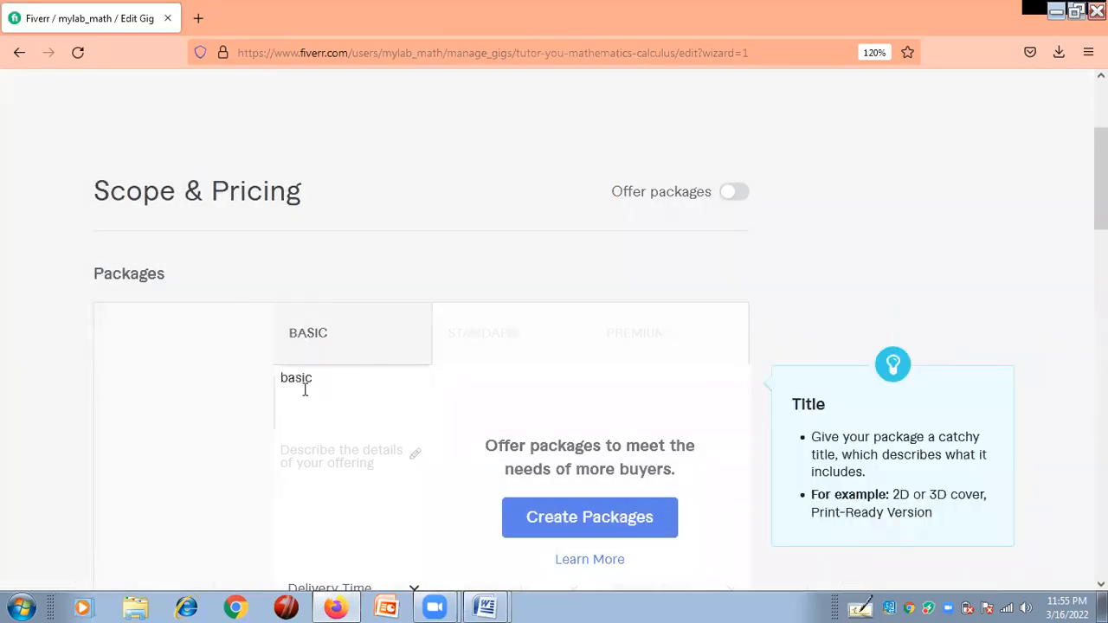
{"action": "scroll", "coordinate": [312, 403], "scroll_direction": "down", "scroll_amount": 2}
{"action": "left_click", "coordinate": [346, 379]}
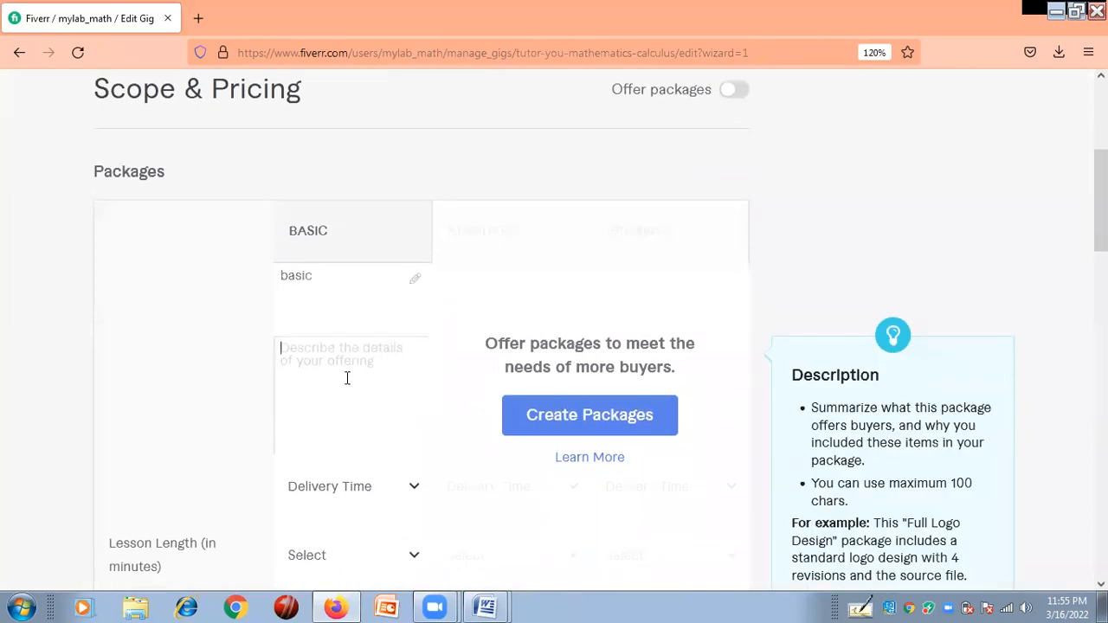
{"action": "type", "text": "math"}
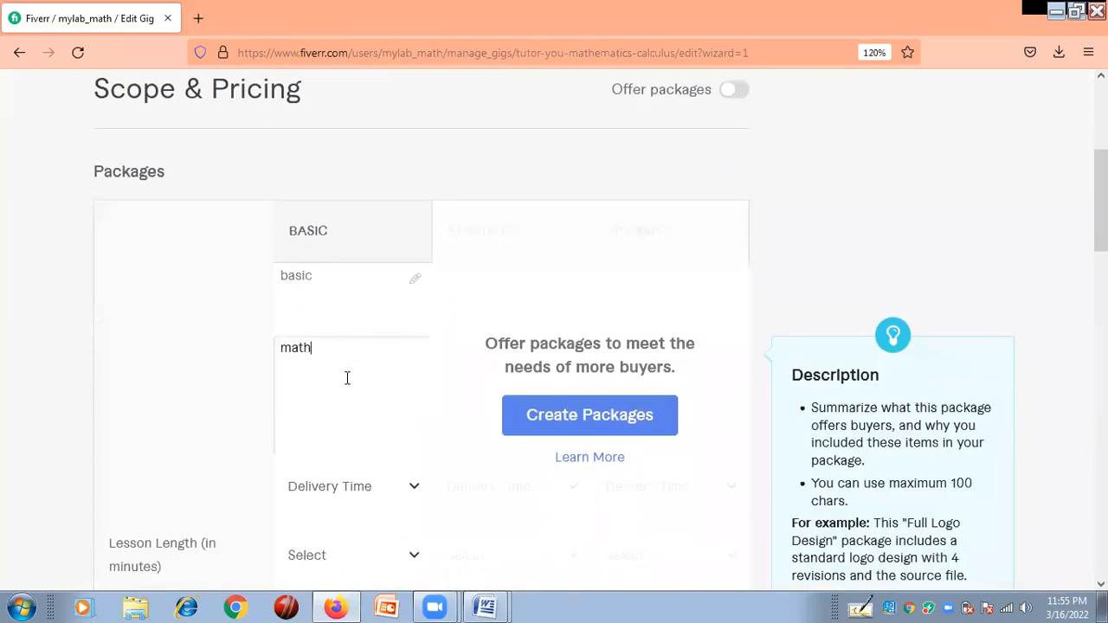
{"action": "type", "text": " tutoring"}
Set the Basic package delivery time to 1 day.
{"action": "scroll", "coordinate": [324, 371], "scroll_direction": "down", "scroll_amount": 4}
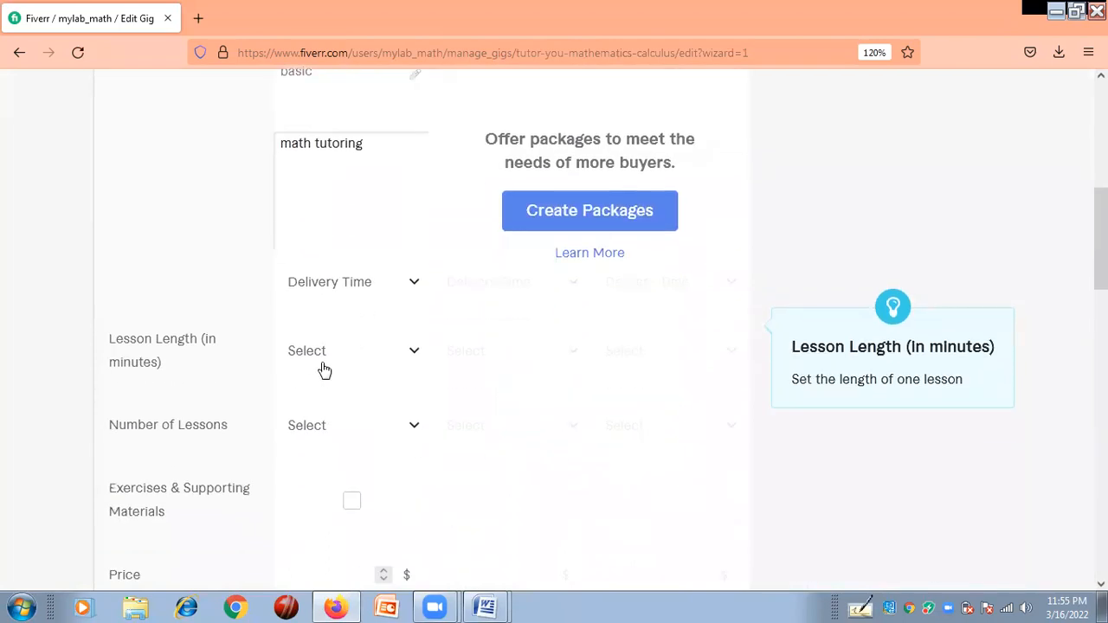
{"action": "left_click", "coordinate": [359, 293]}
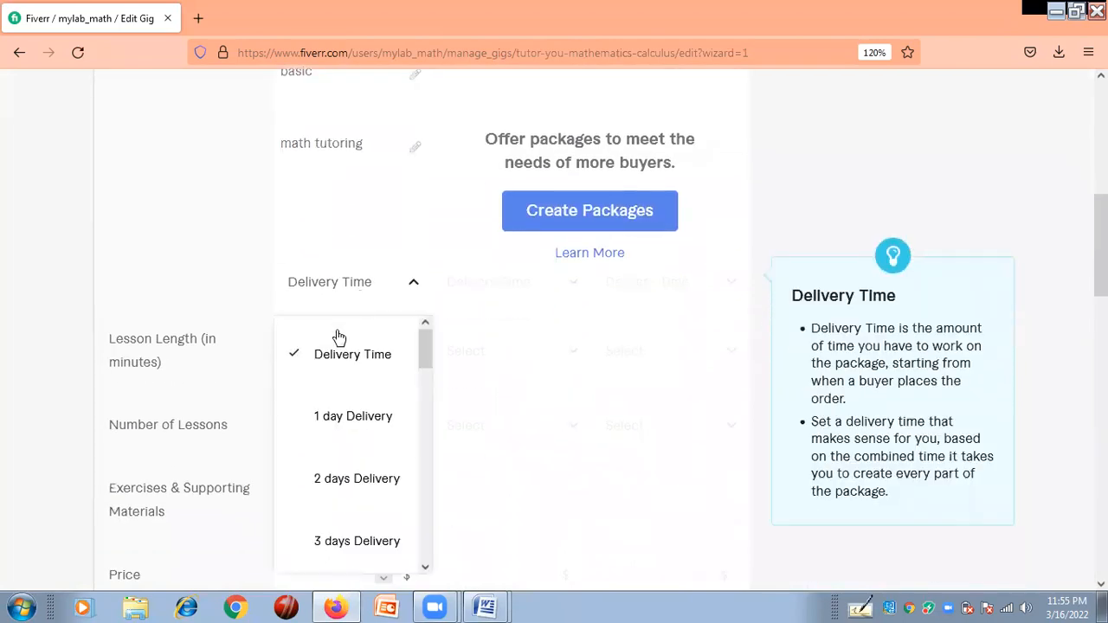
{"action": "left_click", "coordinate": [353, 418]}
{"action": "scroll", "coordinate": [334, 404], "scroll_direction": "down", "scroll_amount": 6}
{"action": "scroll", "coordinate": [337, 362], "scroll_direction": "up", "scroll_amount": 2}
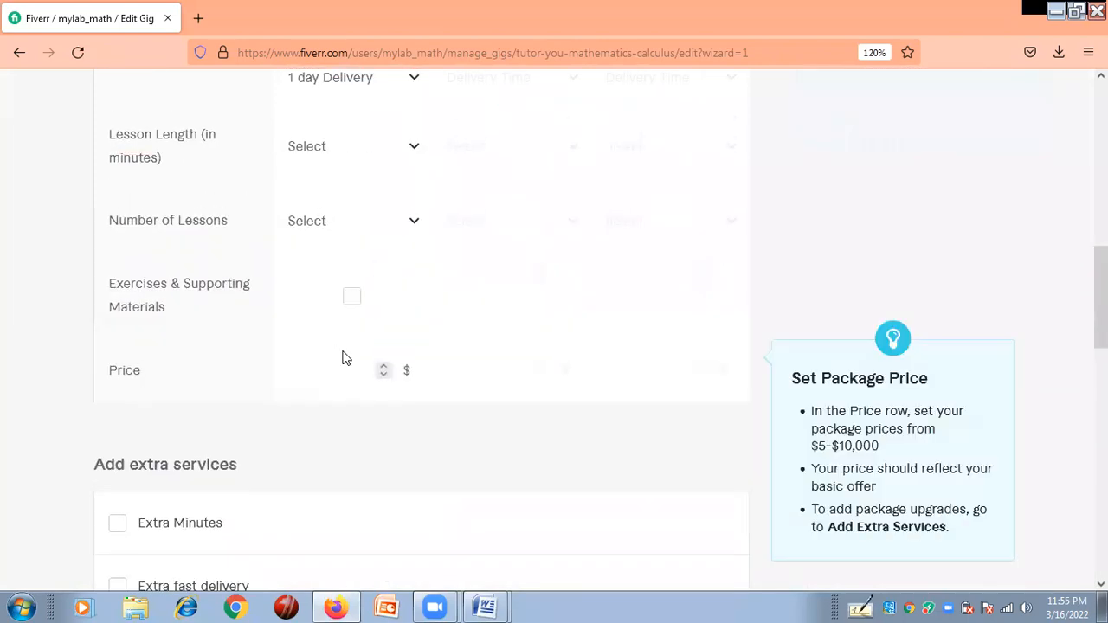
{"action": "scroll", "coordinate": [378, 329], "scroll_direction": "up", "scroll_amount": 6}
{"action": "scroll", "coordinate": [379, 329], "scroll_direction": "down", "scroll_amount": 4}
{"action": "scroll", "coordinate": [378, 337], "scroll_direction": "up", "scroll_amount": 2}
{"action": "scroll", "coordinate": [381, 404], "scroll_direction": "down", "scroll_amount": 4}
Set the Basic package price to $10 and save the pricing.
{"action": "left_click", "coordinate": [384, 368]}
{"action": "left_click", "coordinate": [384, 370]}
{"action": "left_click", "coordinate": [384, 369]}
{"action": "left_click", "coordinate": [386, 378]}
{"action": "scroll", "coordinate": [348, 381], "scroll_direction": "down", "scroll_amount": 6}
{"action": "scroll", "coordinate": [207, 353], "scroll_direction": "down", "scroll_amount": 4}
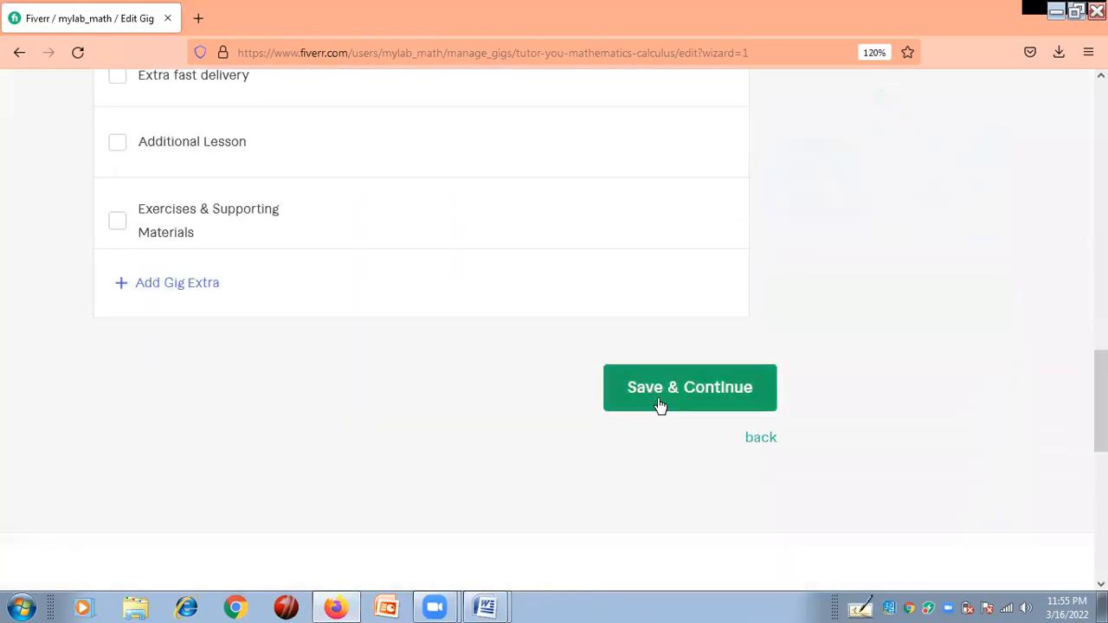
{"action": "scroll", "coordinate": [605, 488], "scroll_direction": "up", "scroll_amount": 2}
{"action": "scroll", "coordinate": [604, 487], "scroll_direction": "down", "scroll_amount": 2}
{"action": "left_click", "coordinate": [705, 386]}
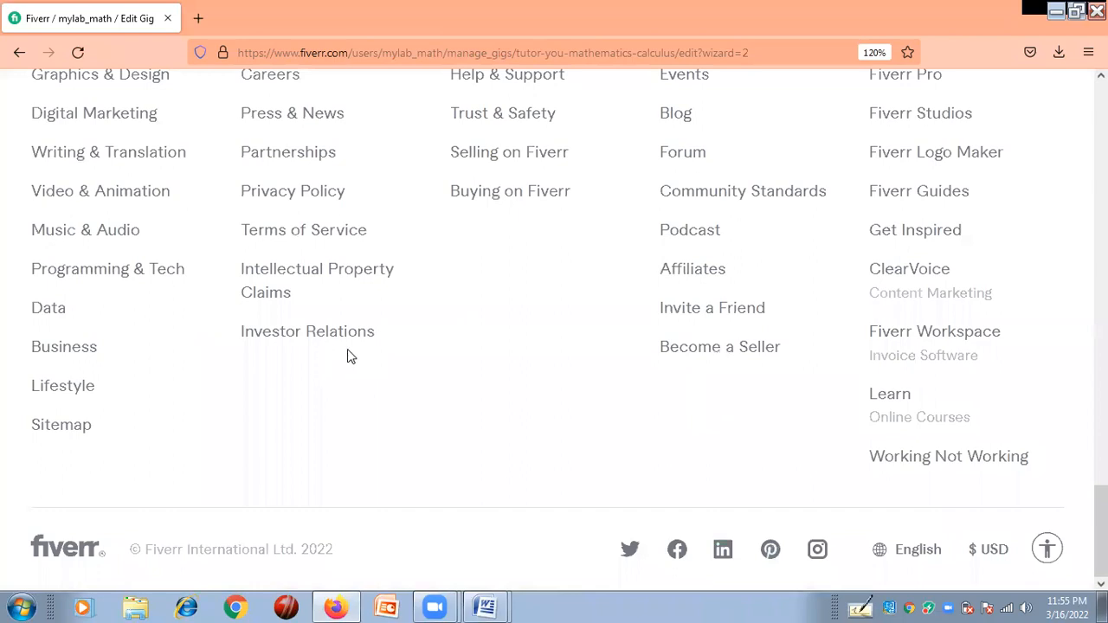
Start a new FAQ with the question 'none'.
{"action": "scroll", "coordinate": [349, 325], "scroll_direction": "up", "scroll_amount": 2}
{"action": "scroll", "coordinate": [349, 325], "scroll_direction": "up", "scroll_amount": 6}
{"action": "scroll", "coordinate": [188, 465], "scroll_direction": "down", "scroll_amount": 2}
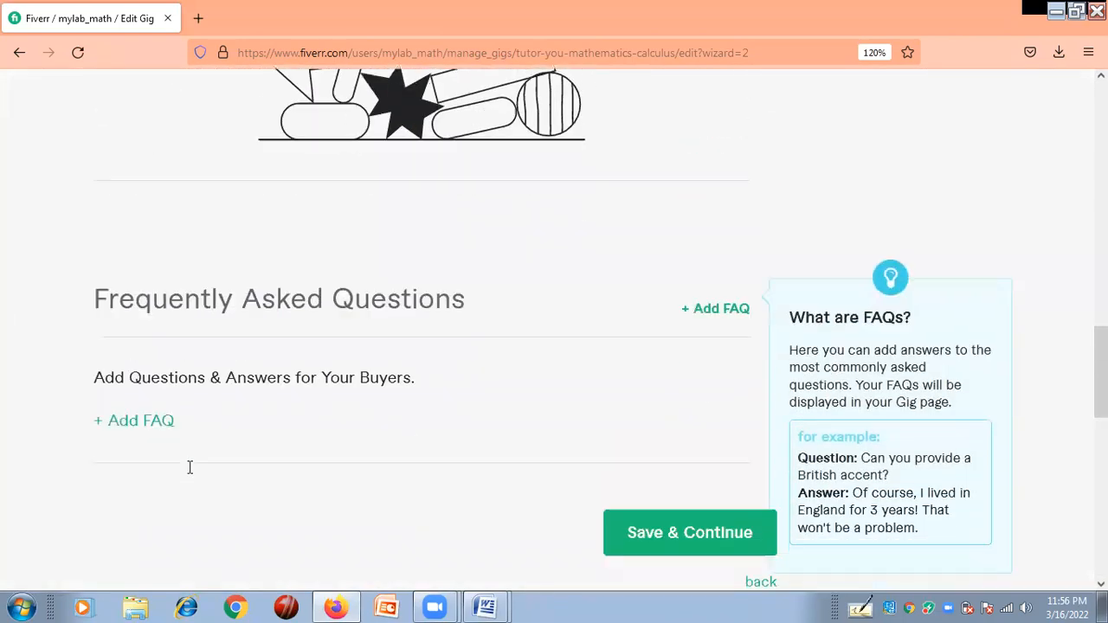
{"action": "scroll", "coordinate": [246, 445], "scroll_direction": "up", "scroll_amount": 3}
{"action": "scroll", "coordinate": [228, 446], "scroll_direction": "down", "scroll_amount": 2}
{"action": "scroll", "coordinate": [228, 433], "scroll_direction": "up", "scroll_amount": 6}
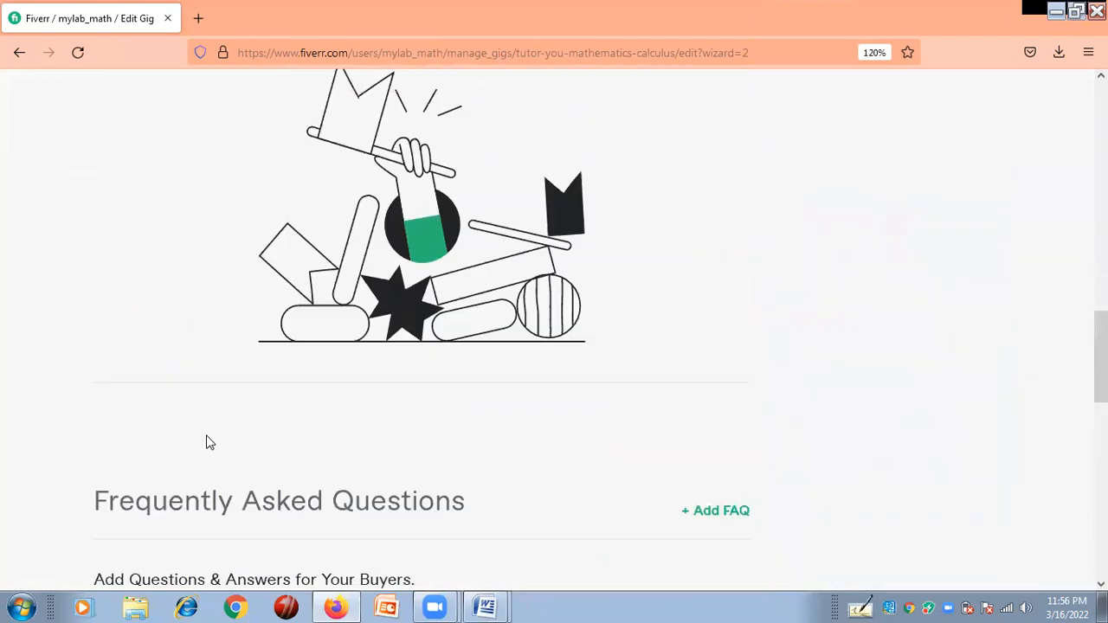
{"action": "scroll", "coordinate": [208, 443], "scroll_direction": "down", "scroll_amount": 6}
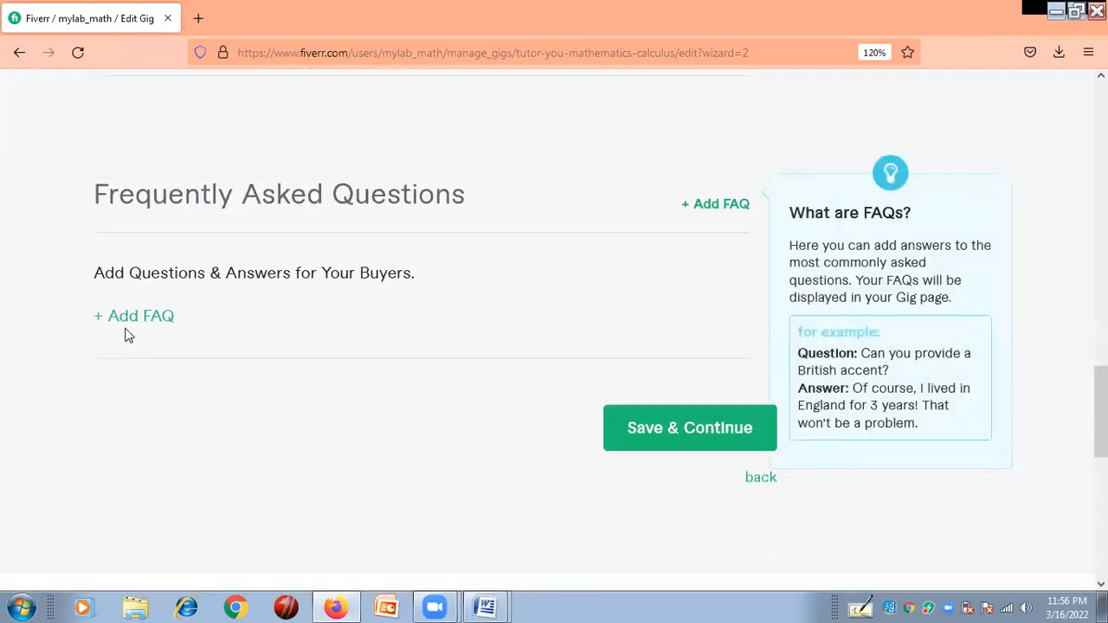
{"action": "left_click", "coordinate": [128, 331]}
{"action": "left_click", "coordinate": [196, 340]}
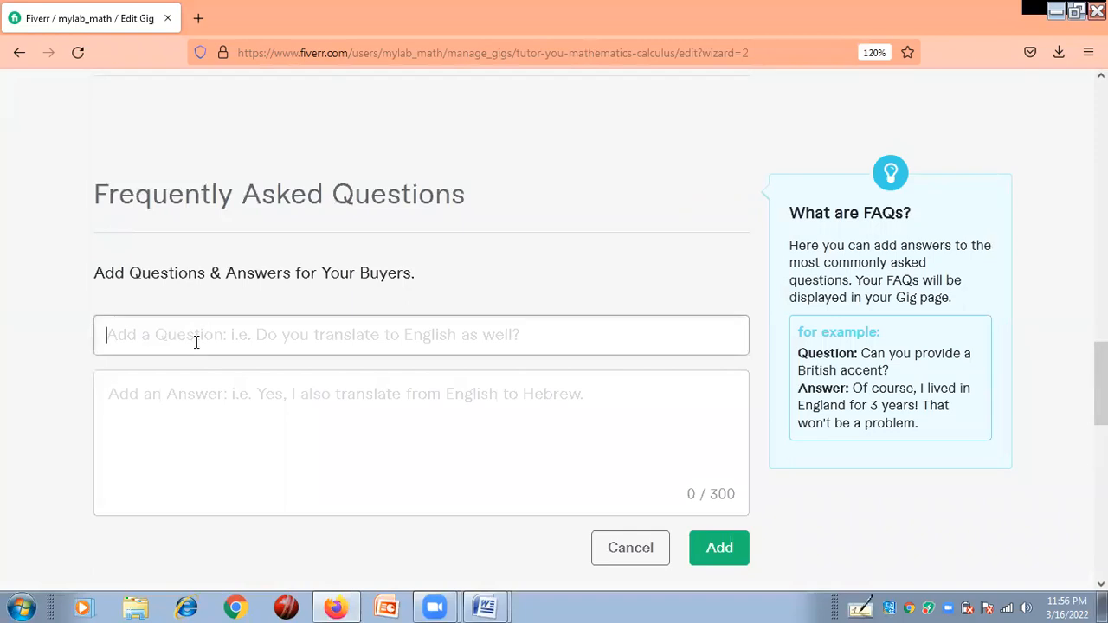
{"action": "type", "text": "non"}
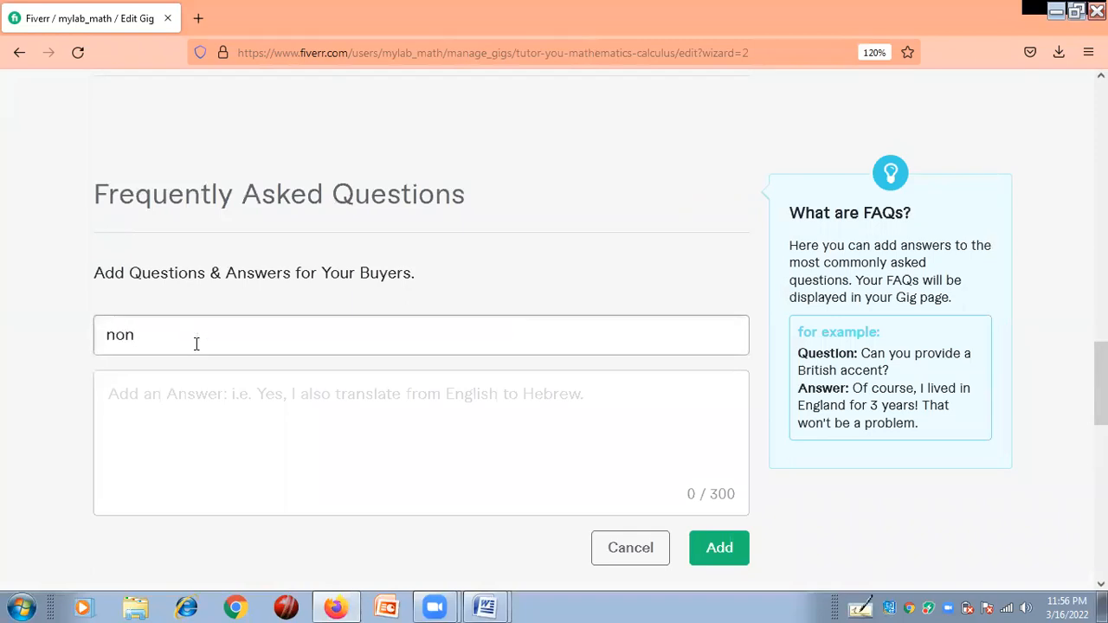
{"action": "type", "text": "e"}
{"action": "left_click", "coordinate": [717, 552]}
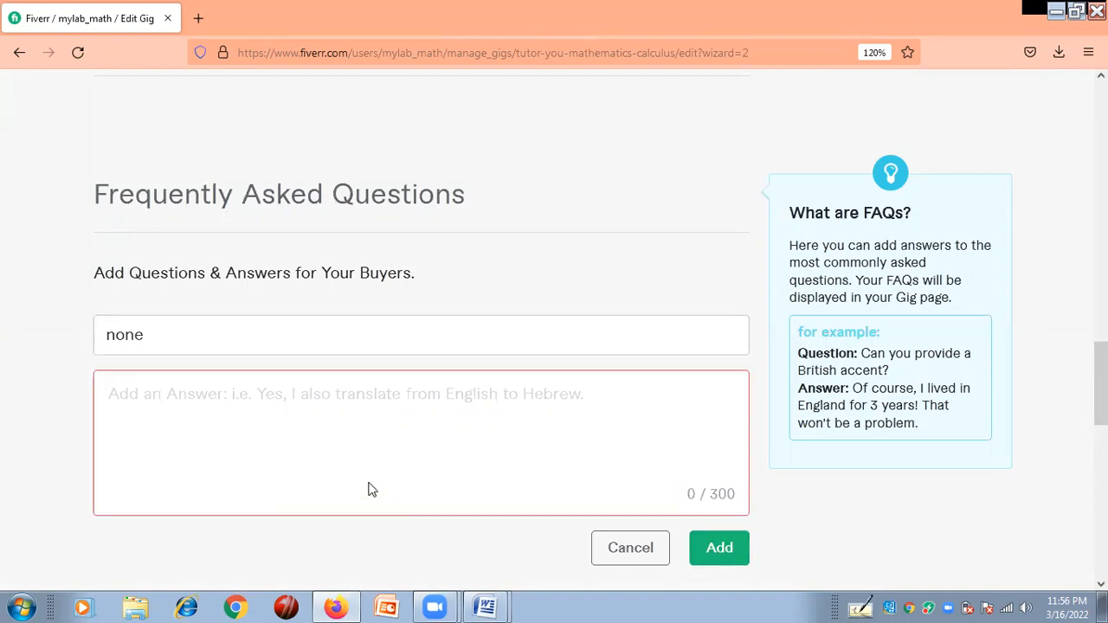
Give the FAQ the answer 'none', add it, and attempt to save the step.
{"action": "left_click", "coordinate": [332, 395]}
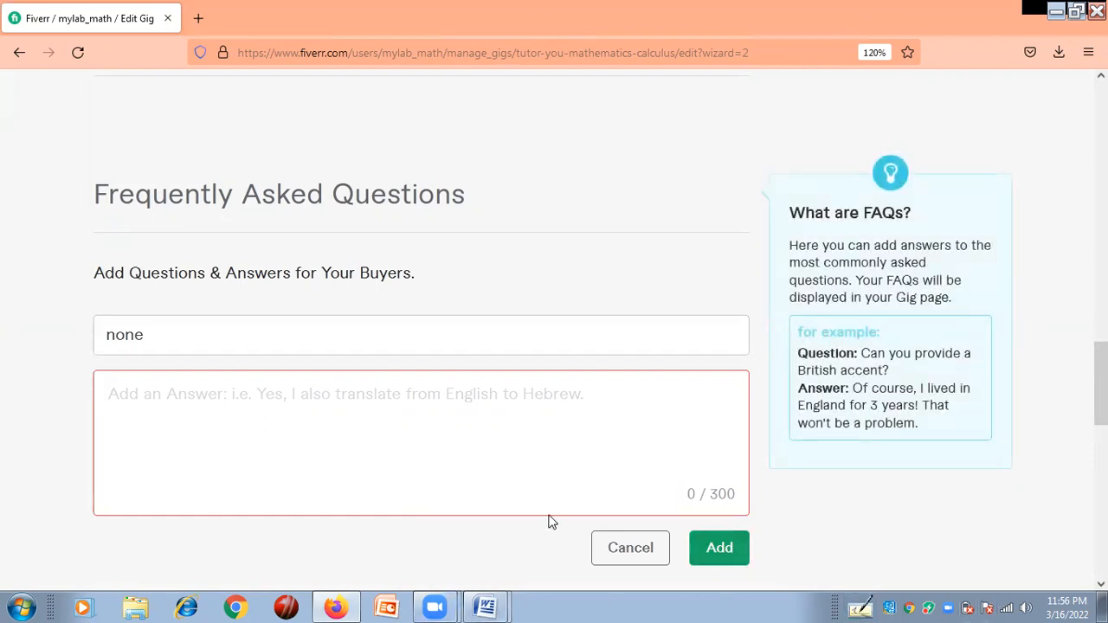
{"action": "type", "text": "none"}
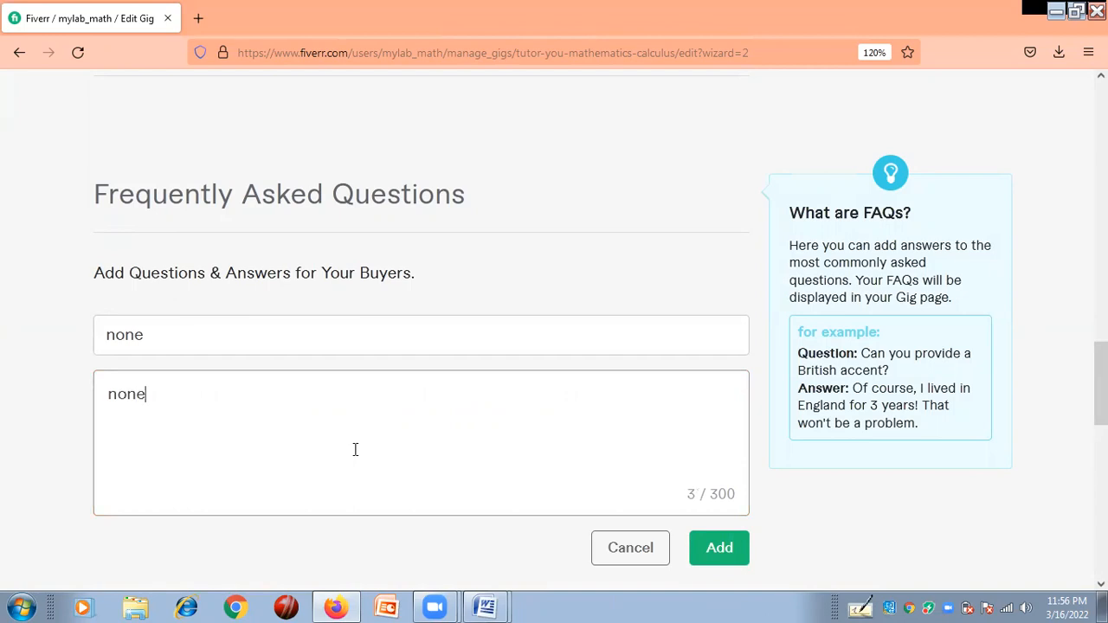
{"action": "key", "text": "Return"}
{"action": "left_click", "coordinate": [706, 559]}
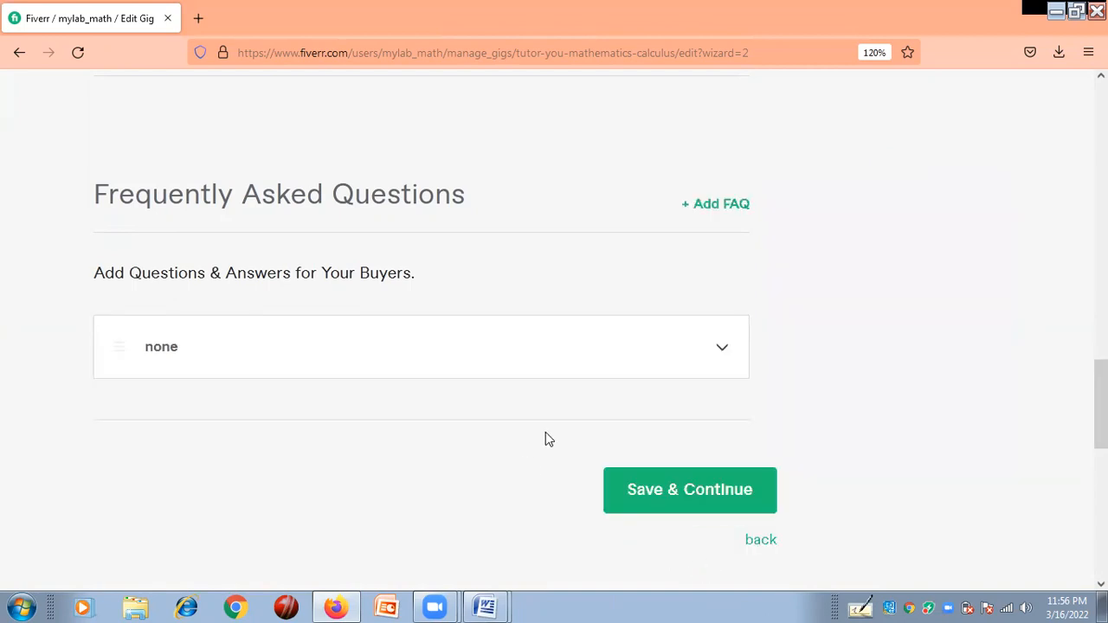
{"action": "left_click", "coordinate": [668, 491]}
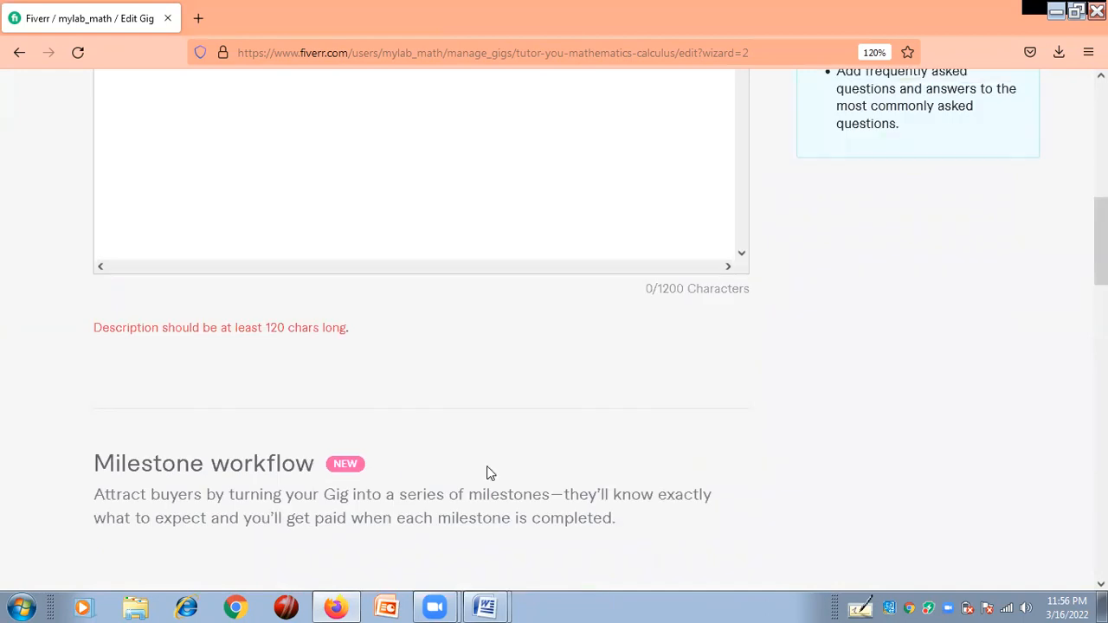
Paste the prepared tutoring bio into the empty gig description.
{"action": "scroll", "coordinate": [280, 351], "scroll_direction": "up", "scroll_amount": 4}
{"action": "scroll", "coordinate": [284, 355], "scroll_direction": "down", "scroll_amount": 2}
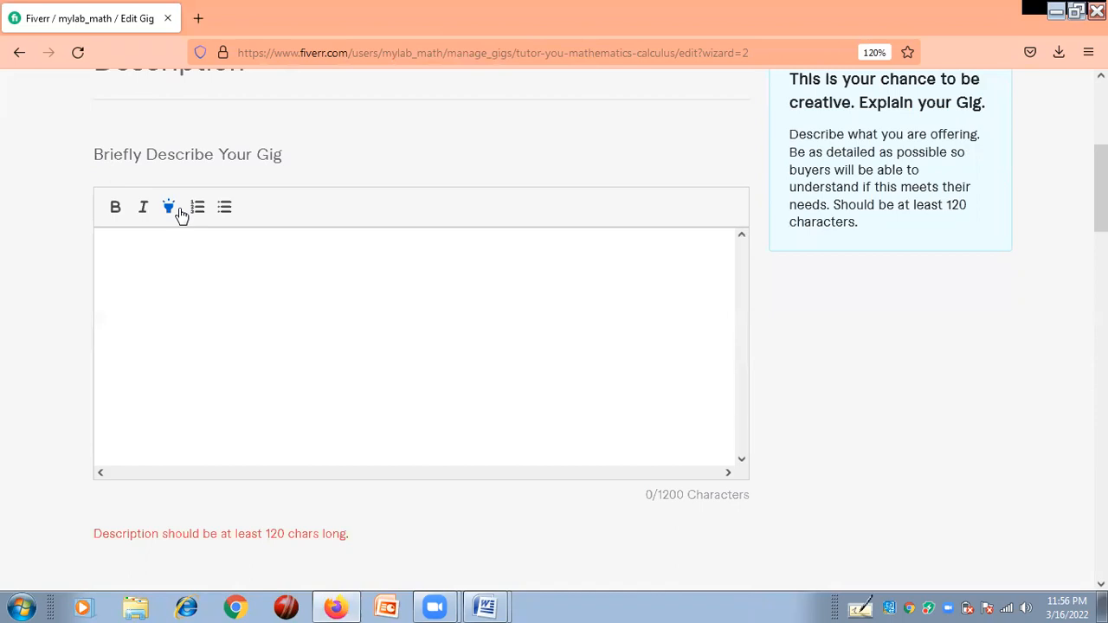
{"action": "right_click", "coordinate": [157, 268]}
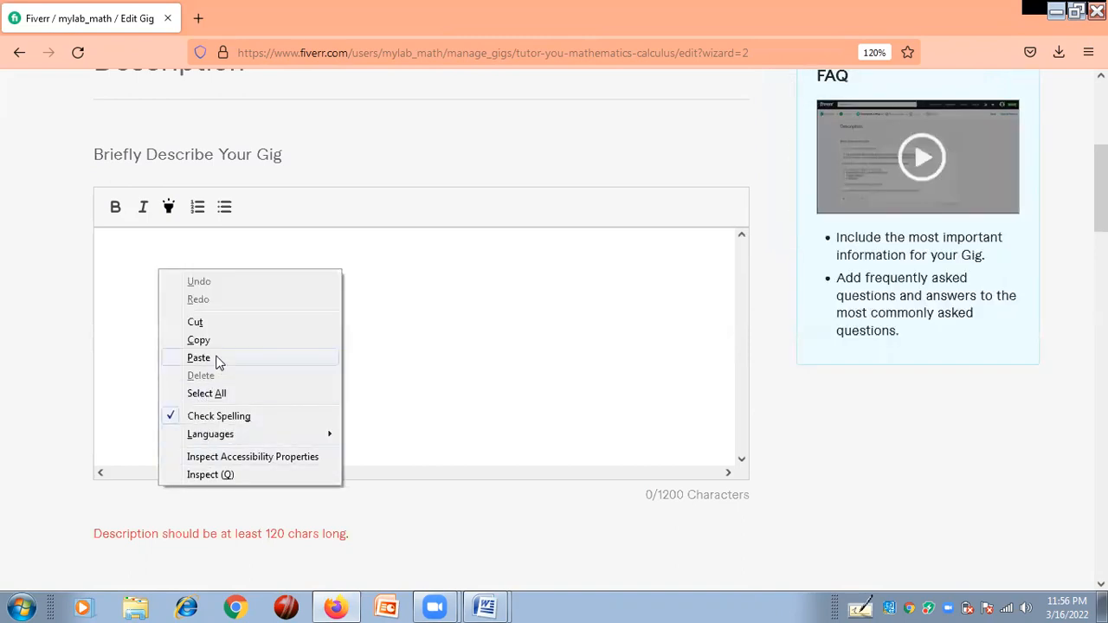
{"action": "left_click", "coordinate": [218, 361]}
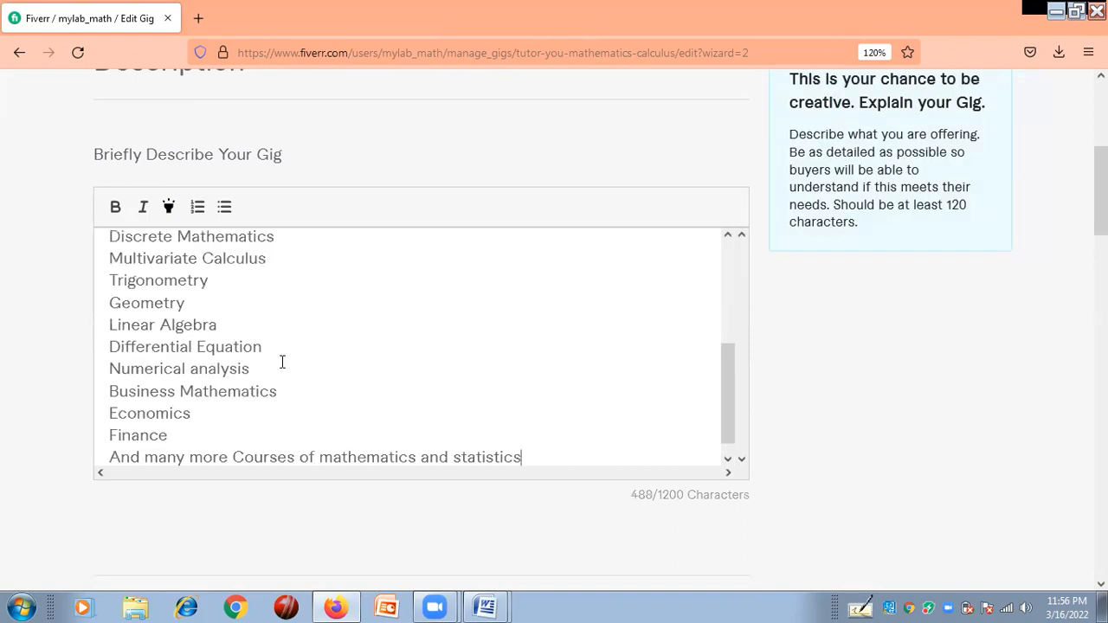
Format the subject lines, Algebra through Finance, as a bulleted list.
{"action": "scroll", "coordinate": [282, 361], "scroll_direction": "up", "scroll_amount": 3}
{"action": "scroll", "coordinate": [279, 361], "scroll_direction": "up", "scroll_amount": 1}
{"action": "scroll", "coordinate": [173, 366], "scroll_direction": "down", "scroll_amount": 3}
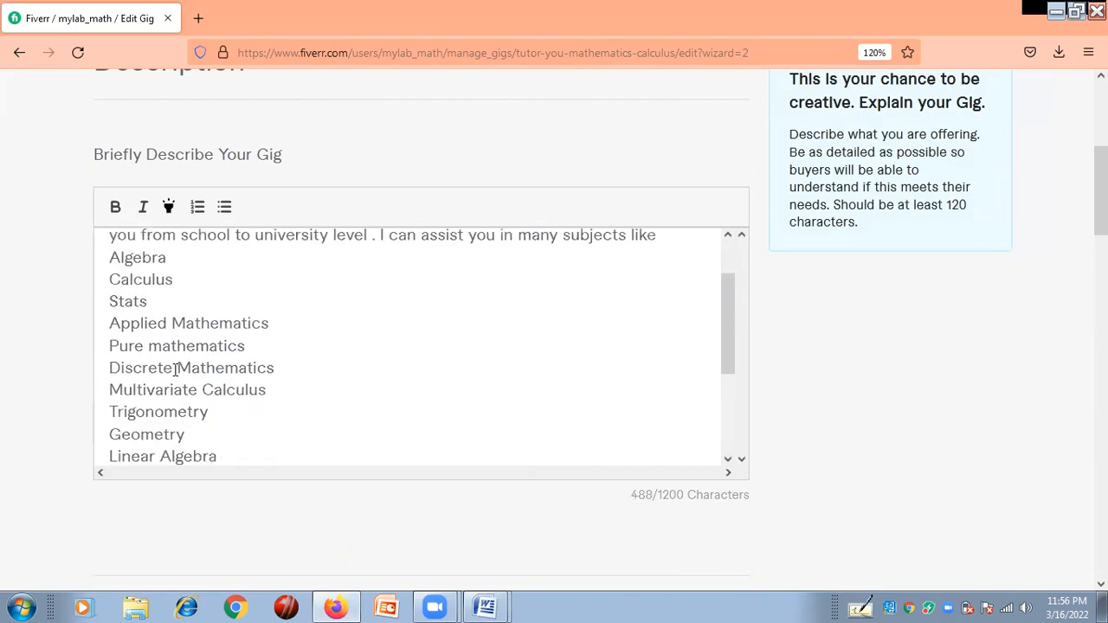
{"action": "scroll", "coordinate": [115, 253], "scroll_direction": "up", "scroll_amount": 2}
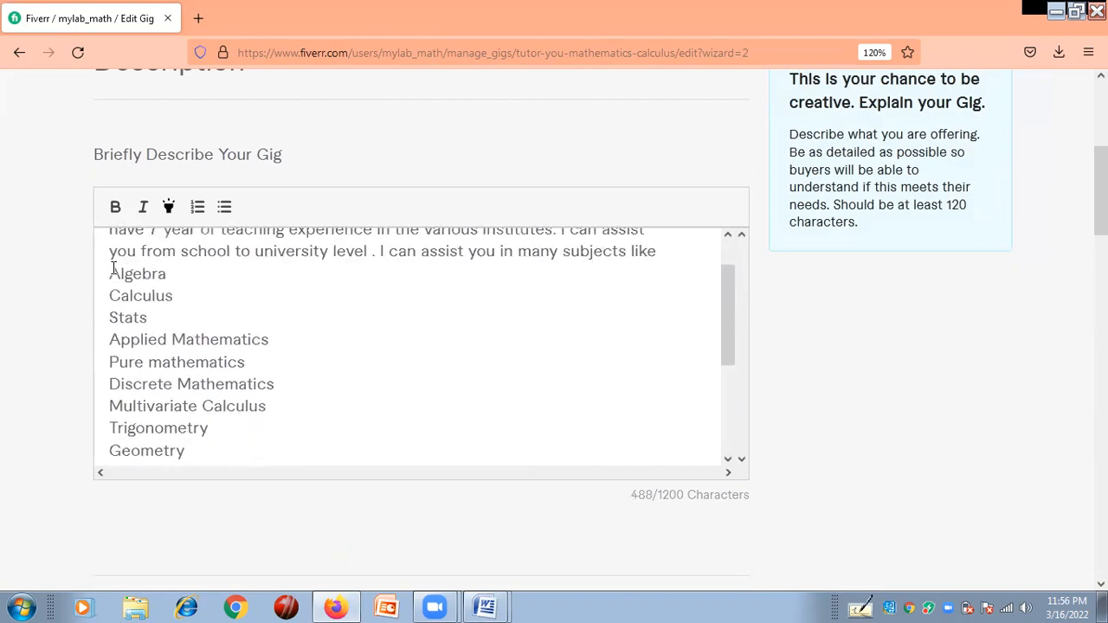
{"action": "left_click_drag", "start_coordinate": [104, 318], "coordinate": [532, 441]}
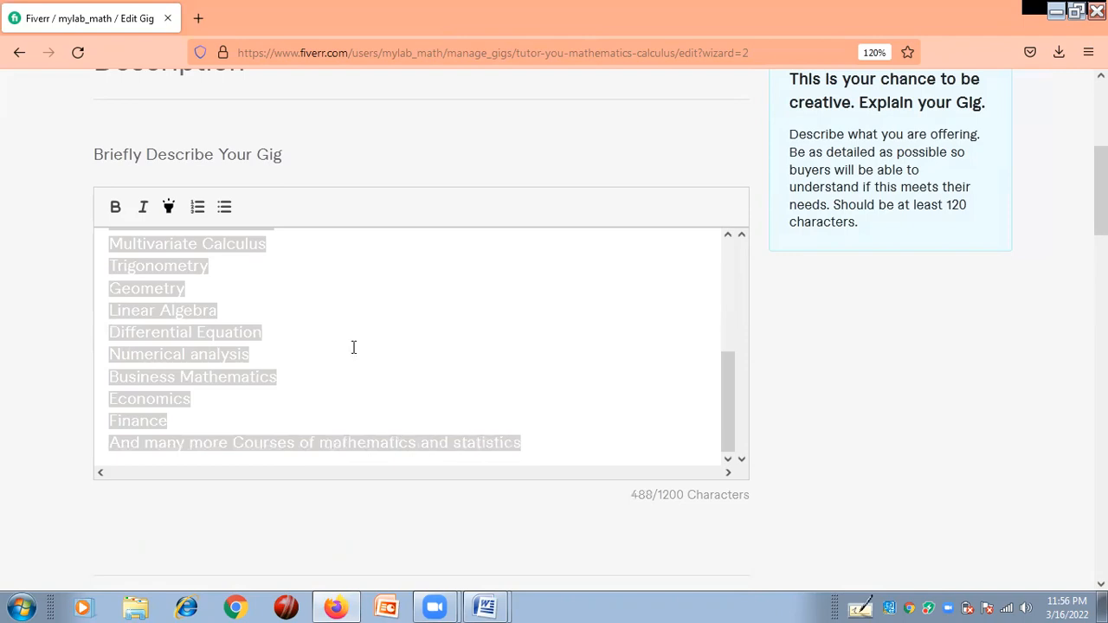
{"action": "left_click", "coordinate": [224, 208]}
Delete the opening greeting with the author's name and save the description.
{"action": "scroll", "coordinate": [342, 367], "scroll_direction": "up", "scroll_amount": 3}
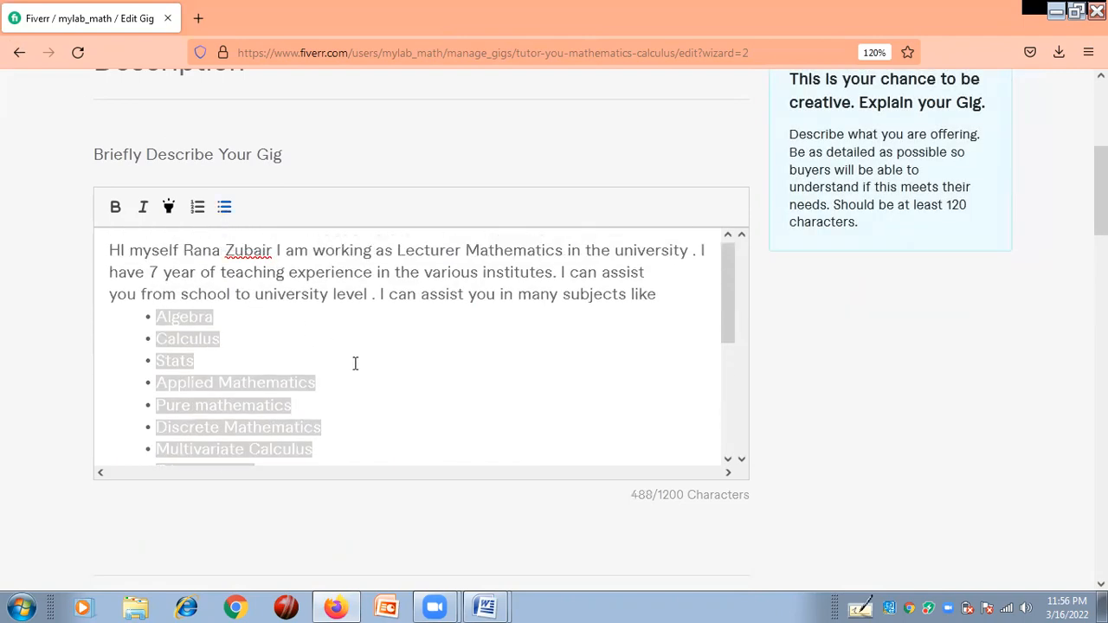
{"action": "left_click", "coordinate": [340, 364]}
{"action": "scroll", "coordinate": [241, 327], "scroll_direction": "up", "scroll_amount": 2}
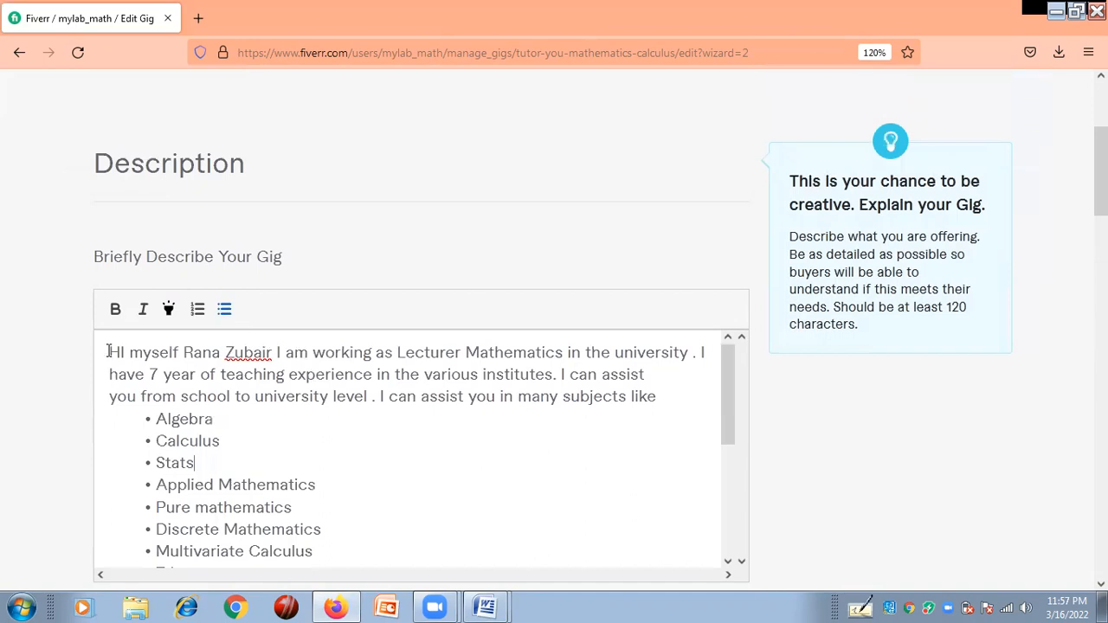
{"action": "left_click_drag", "start_coordinate": [206, 355], "coordinate": [279, 355]}
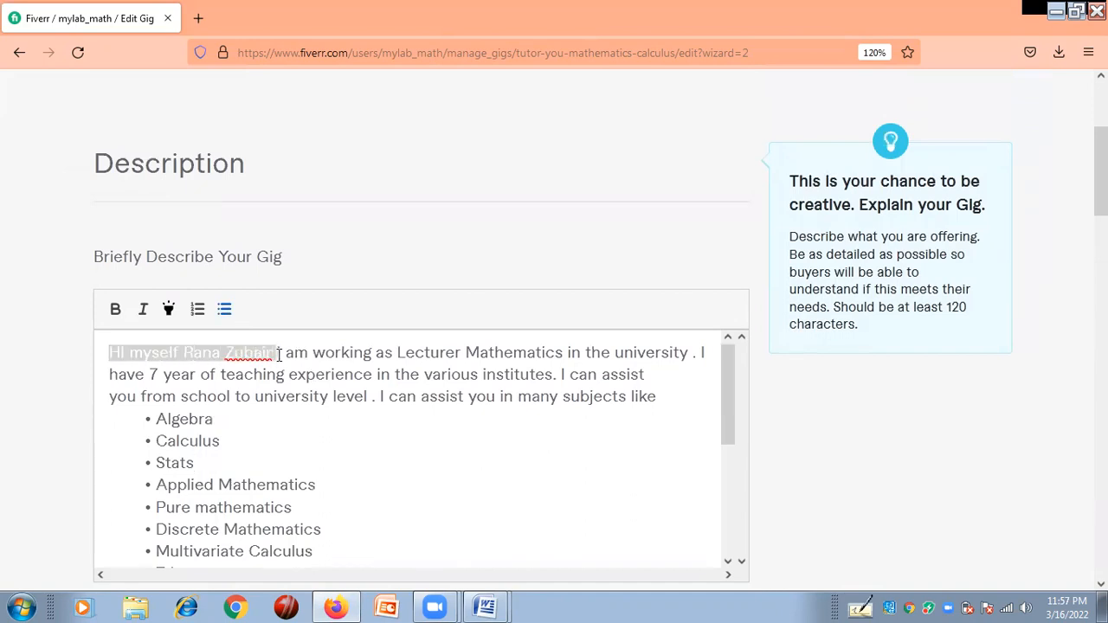
{"action": "key", "text": "BackSpace"}
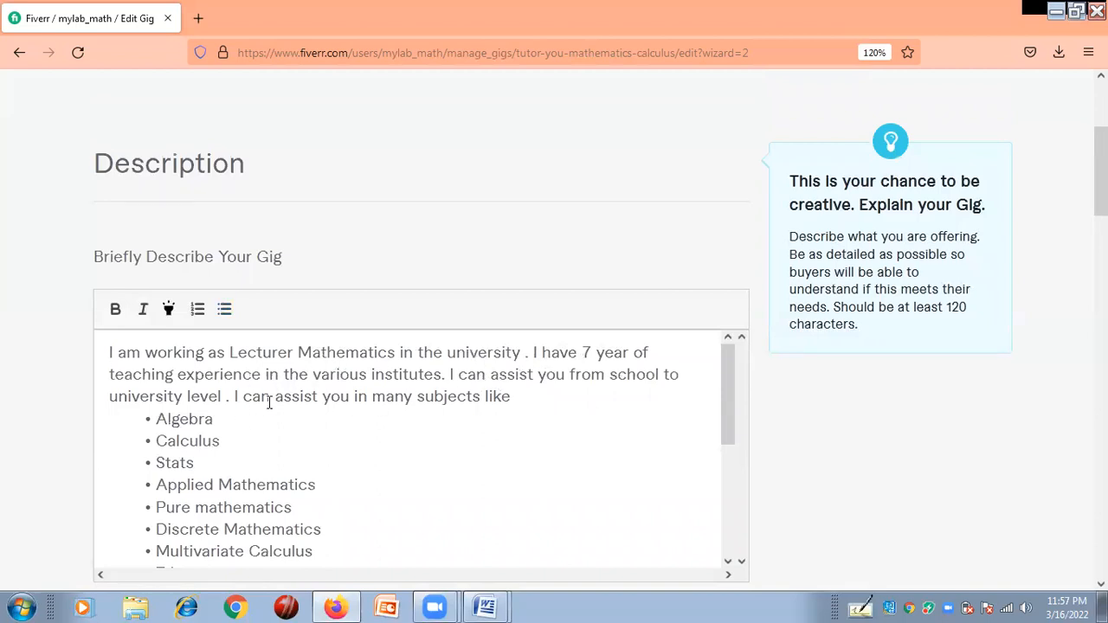
{"action": "scroll", "coordinate": [269, 402], "scroll_direction": "down", "scroll_amount": 5}
{"action": "scroll", "coordinate": [248, 416], "scroll_direction": "up", "scroll_amount": 2}
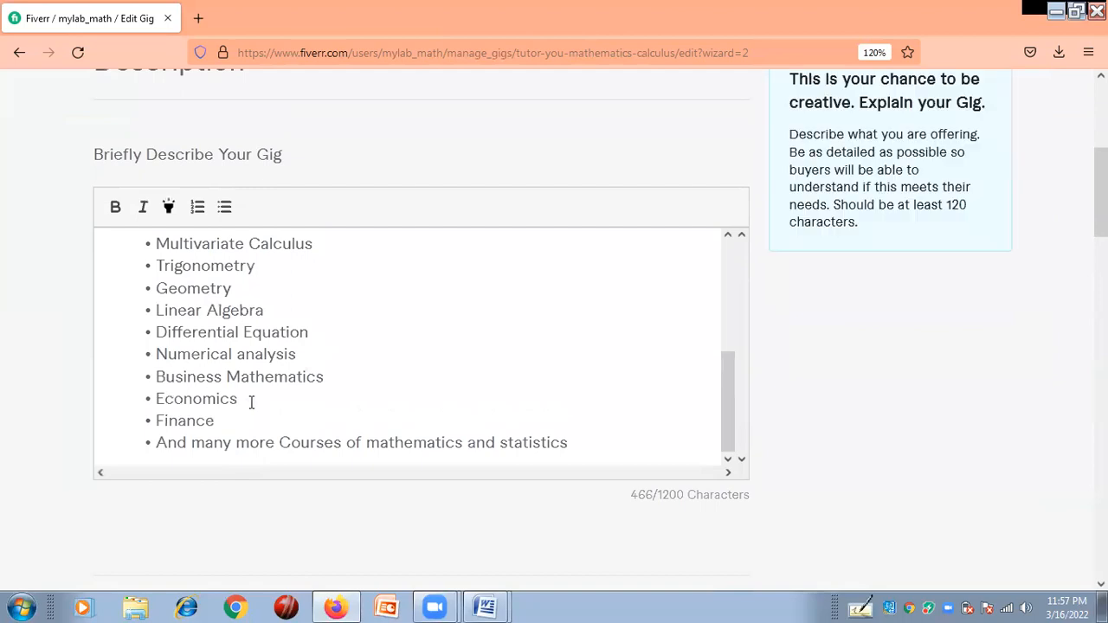
{"action": "scroll", "coordinate": [251, 402], "scroll_direction": "down", "scroll_amount": 10}
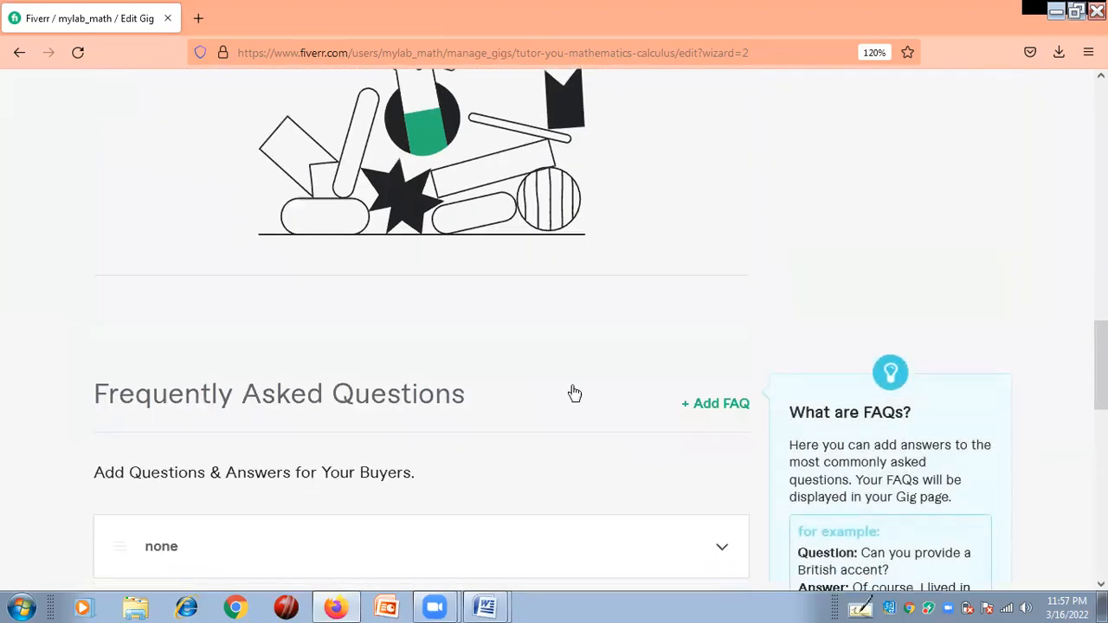
{"action": "scroll", "coordinate": [574, 393], "scroll_direction": "down", "scroll_amount": 5}
{"action": "left_click", "coordinate": [697, 302]}
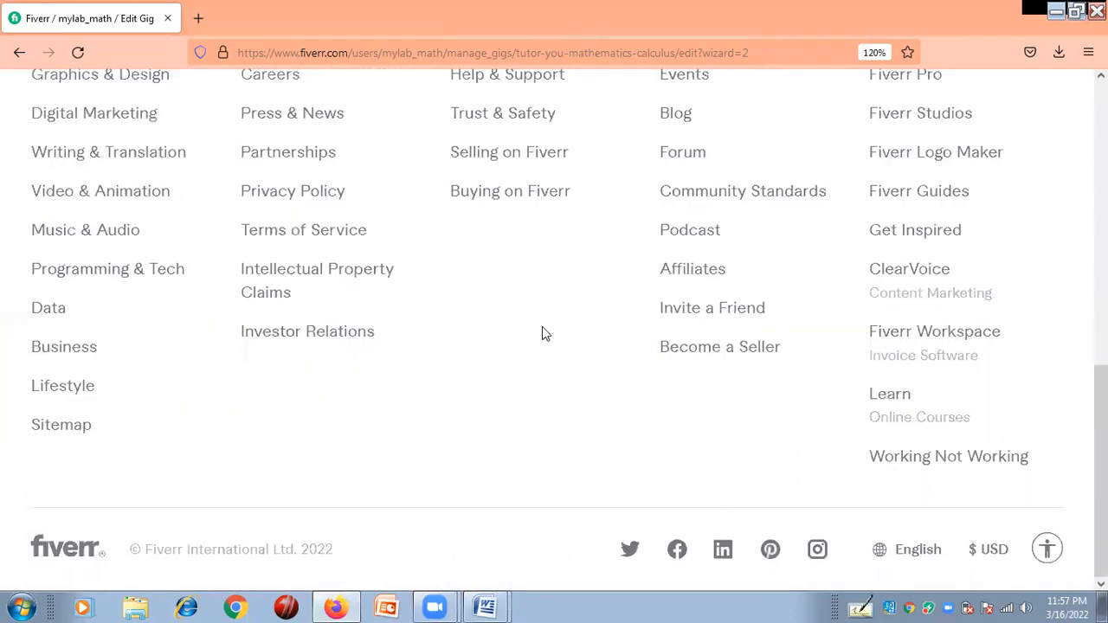
Add the free-text buyer requirement question 'are you agree'.
{"action": "scroll", "coordinate": [363, 371], "scroll_direction": "up", "scroll_amount": 8}
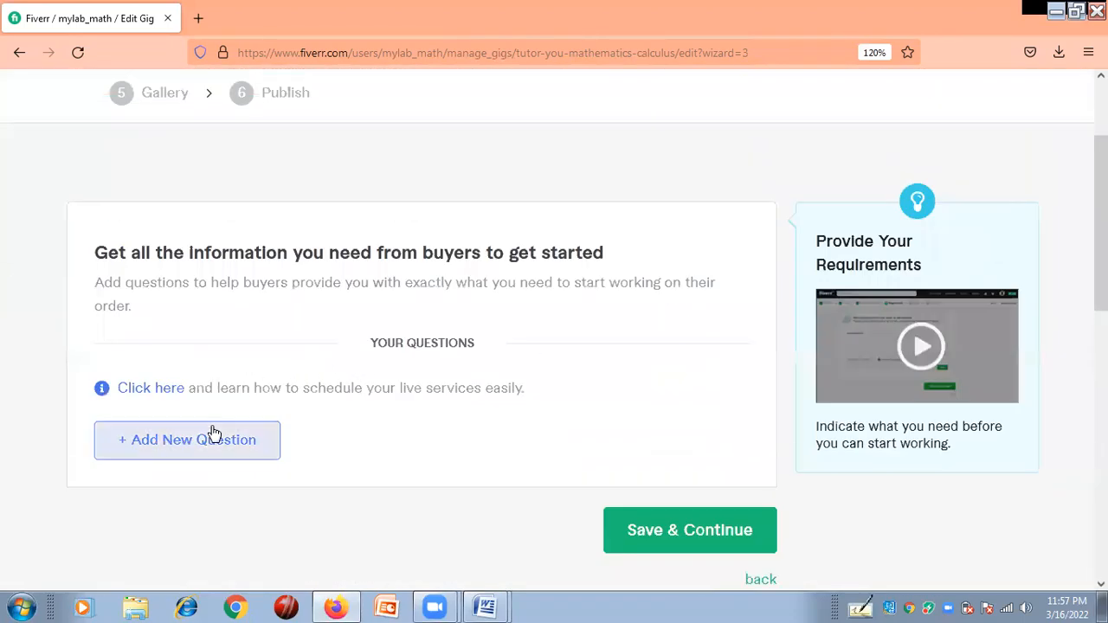
{"action": "left_click", "coordinate": [214, 439]}
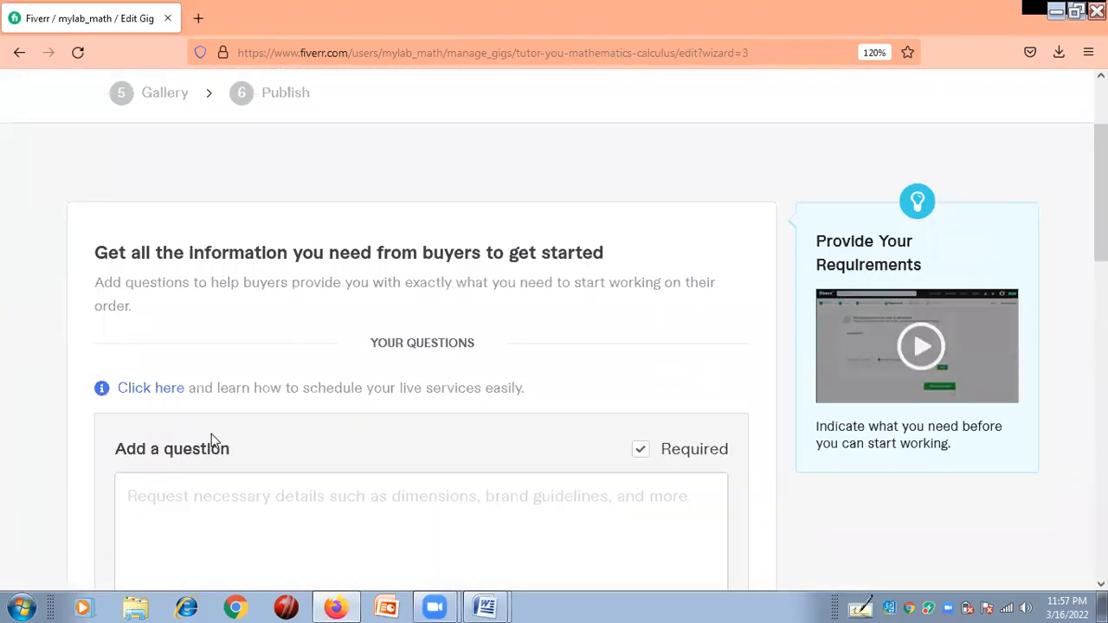
{"action": "left_click", "coordinate": [348, 496]}
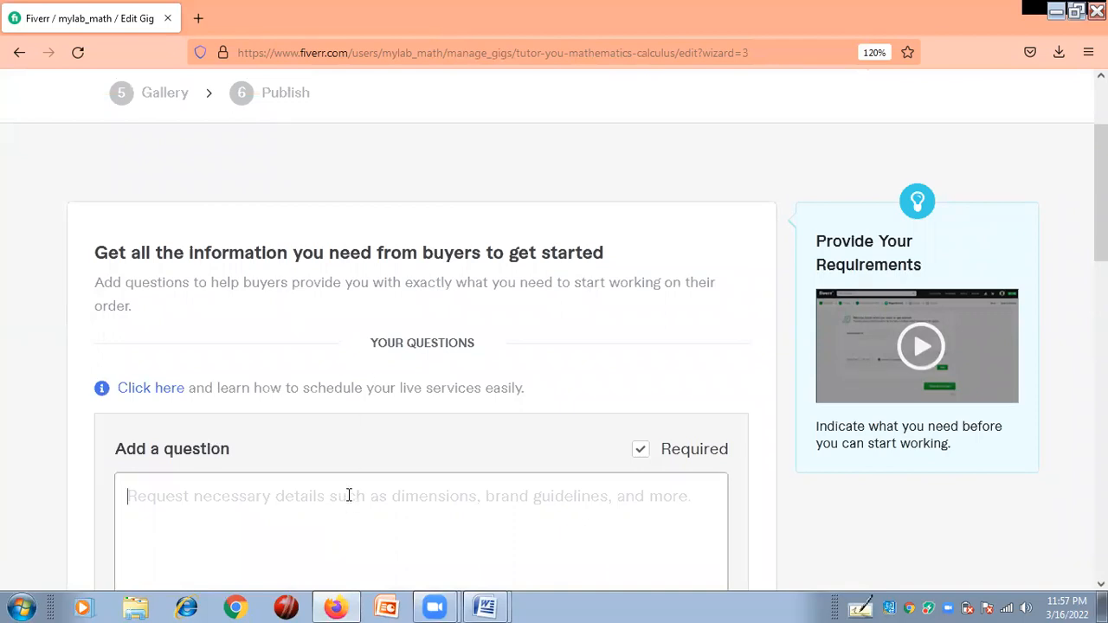
{"action": "type", "text": "are you agree"}
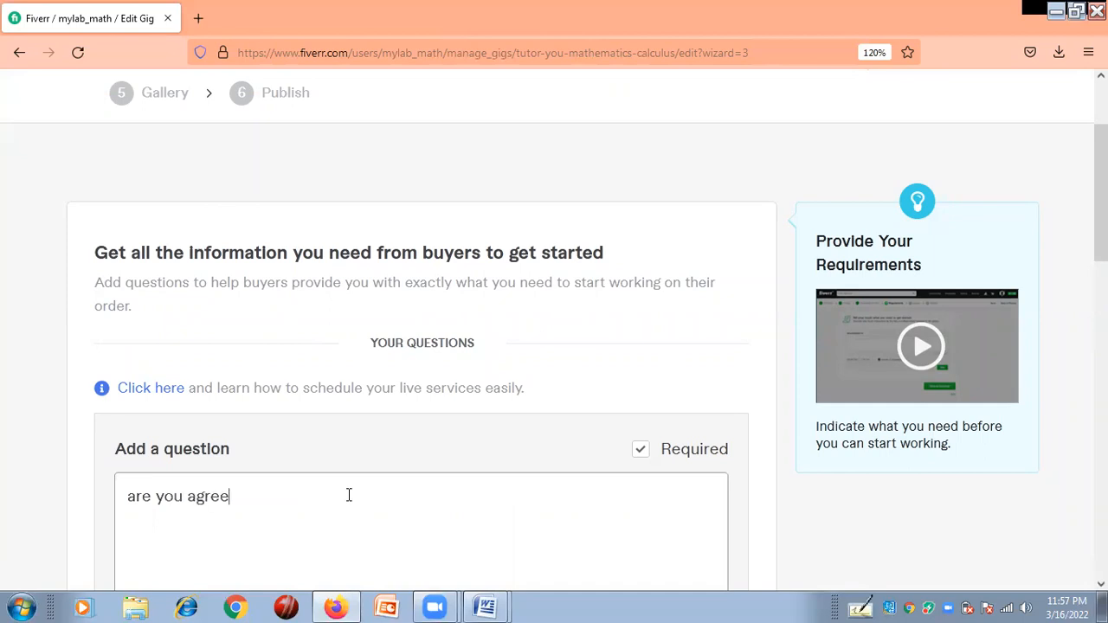
{"action": "scroll", "coordinate": [413, 491], "scroll_direction": "down", "scroll_amount": 2}
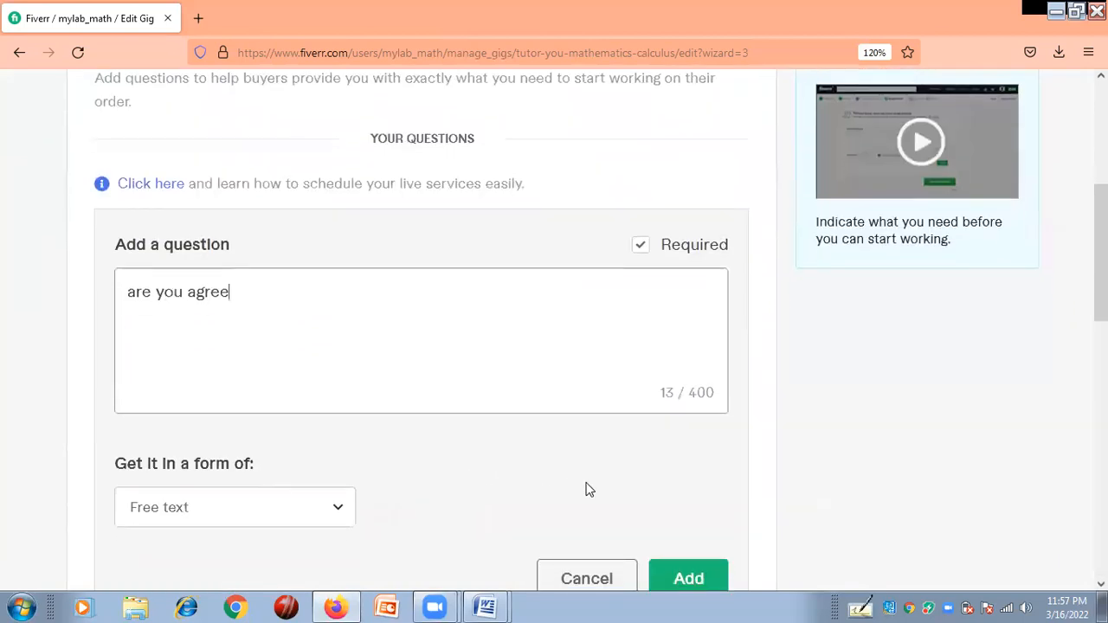
{"action": "left_click", "coordinate": [676, 561]}
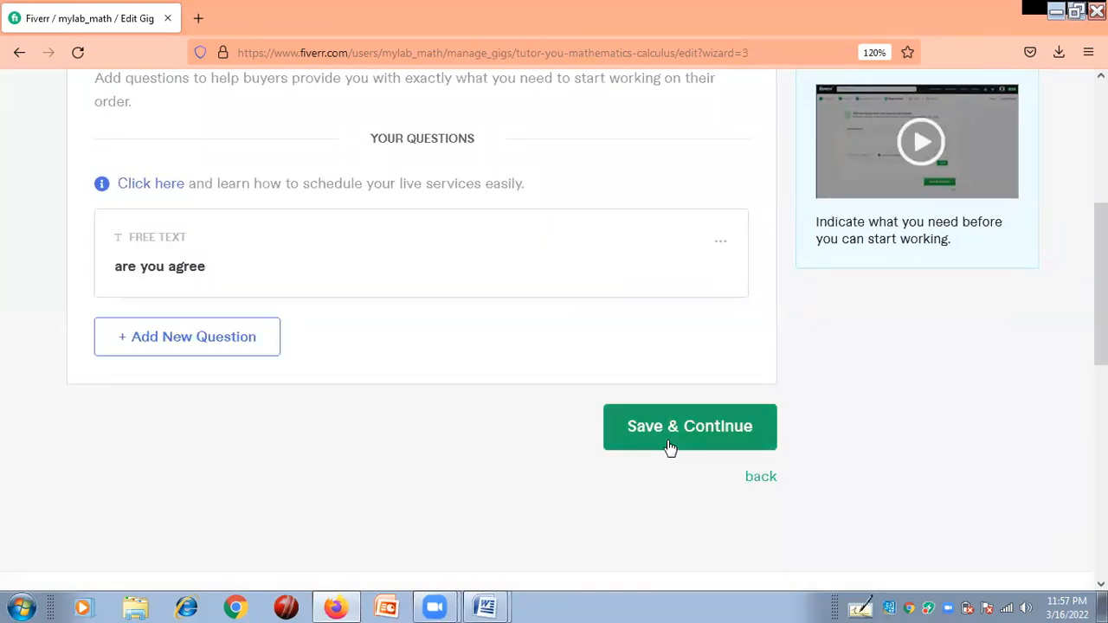
Save the Requirements step to reach the Gallery step.
{"action": "left_click", "coordinate": [668, 428]}
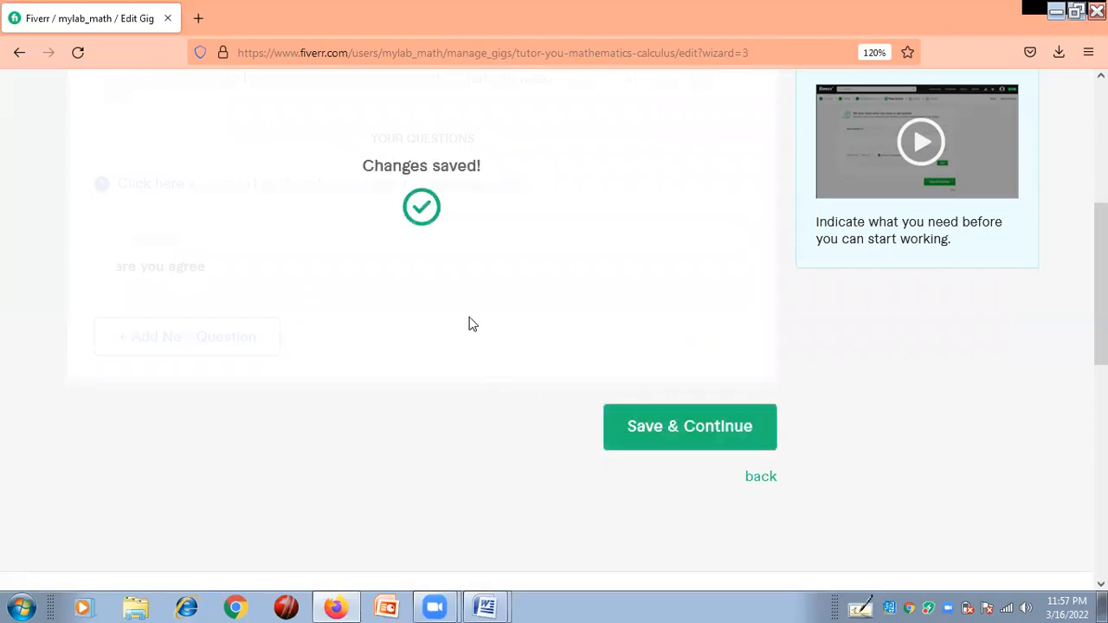
{"action": "scroll", "coordinate": [292, 431], "scroll_direction": "down", "scroll_amount": 3}
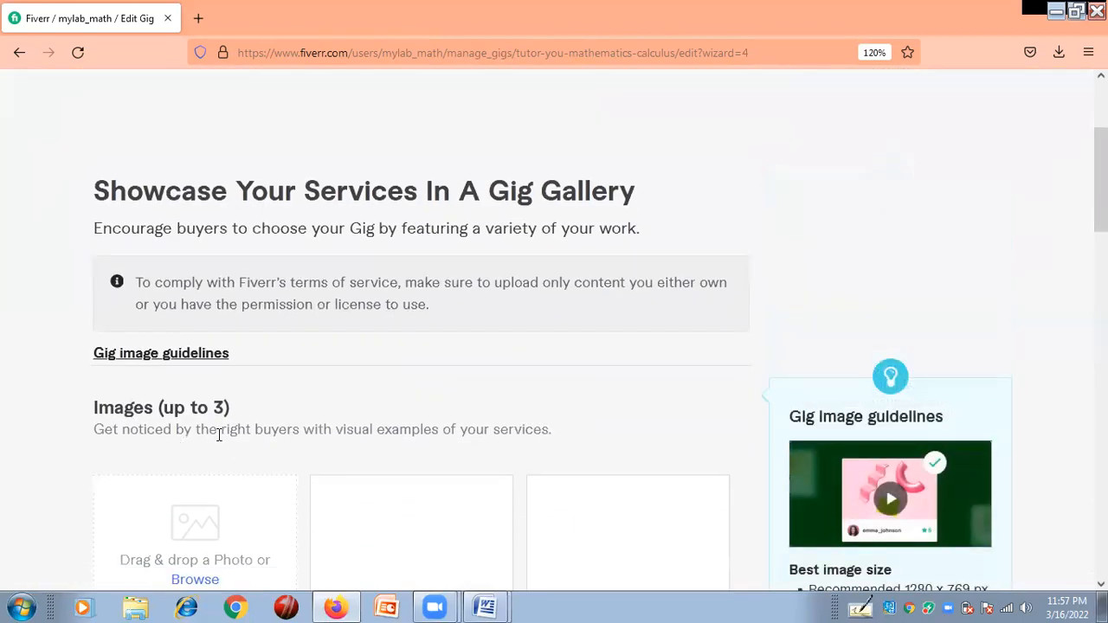
{"action": "scroll", "coordinate": [219, 435], "scroll_direction": "down", "scroll_amount": 4}
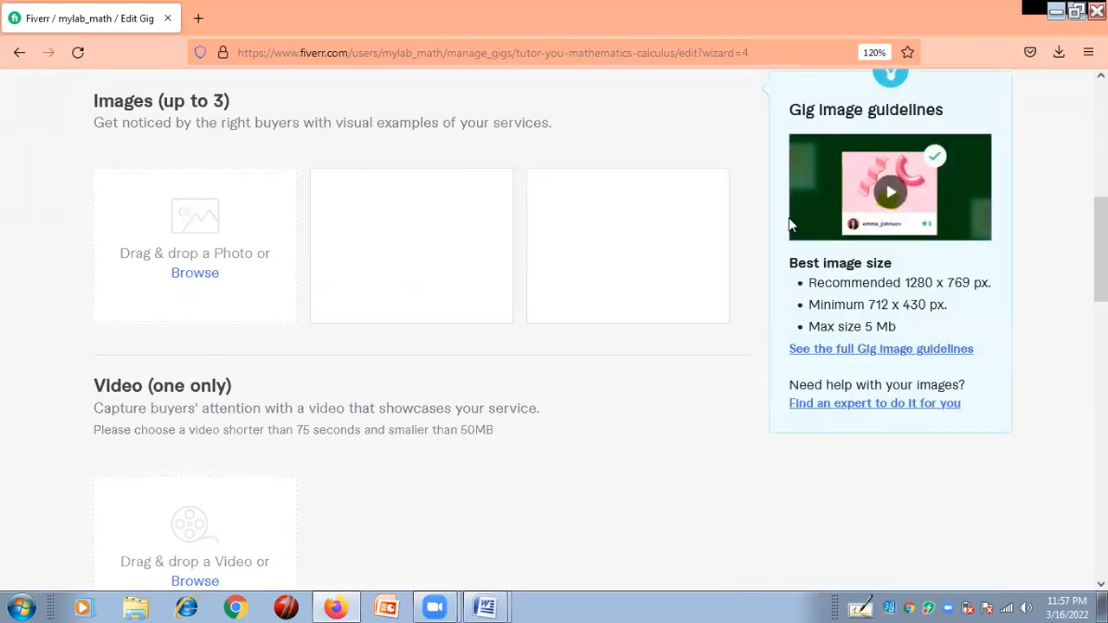
{"action": "left_click", "coordinate": [199, 19]}
Search Google for 'mathematics' and show the image results.
{"action": "left_click", "coordinate": [357, 52]}
{"action": "type", "text": "m"}
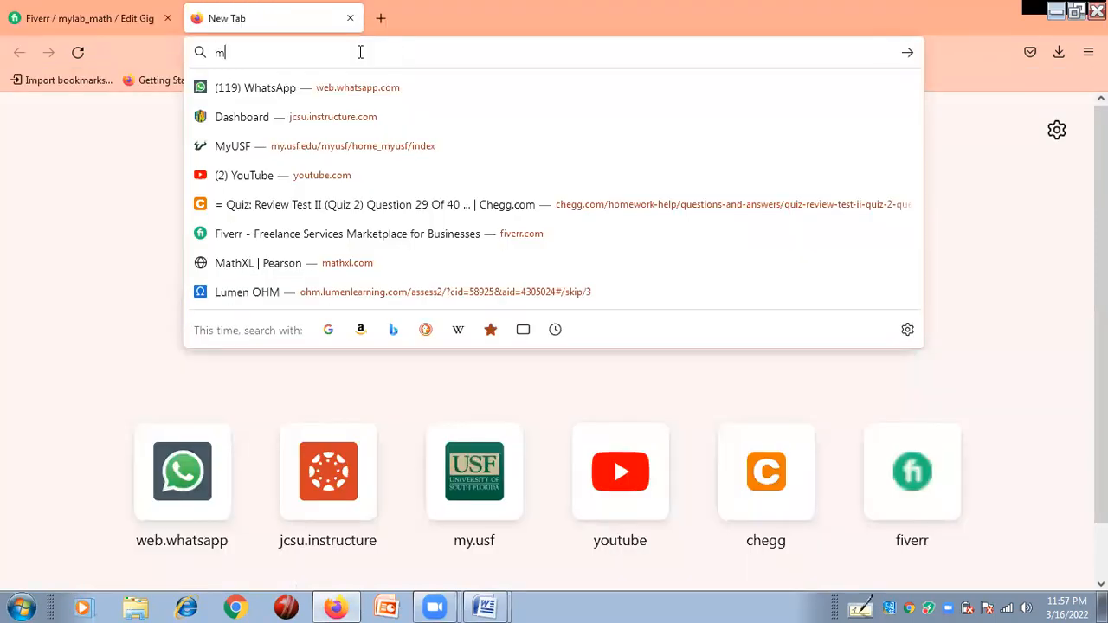
{"action": "type", "text": "athemat"}
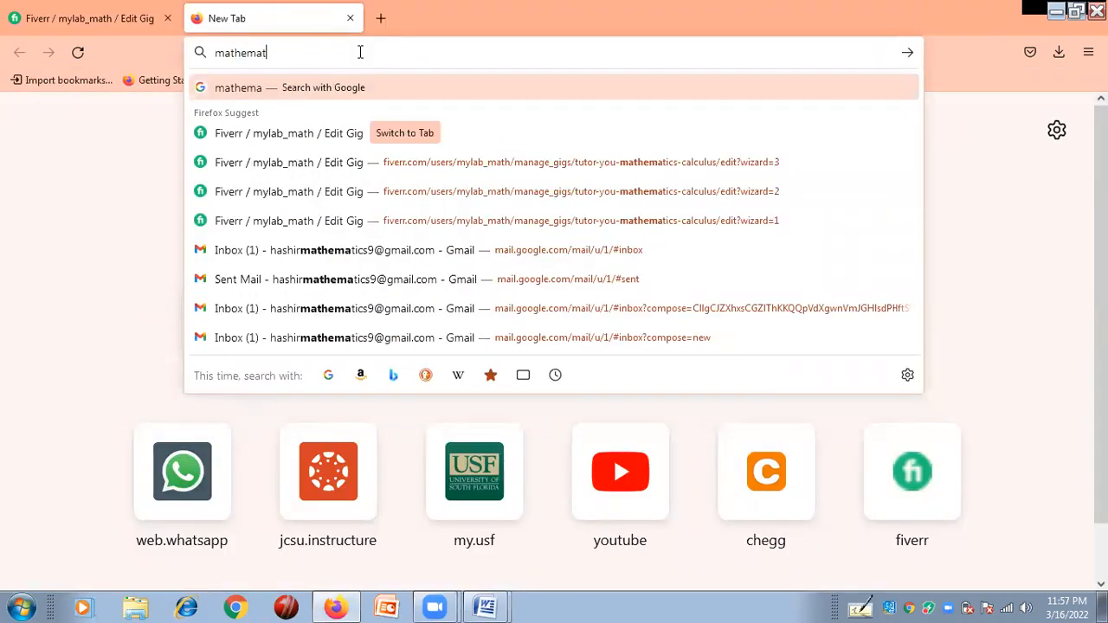
{"action": "type", "text": "ics"}
{"action": "key", "text": "Return"}
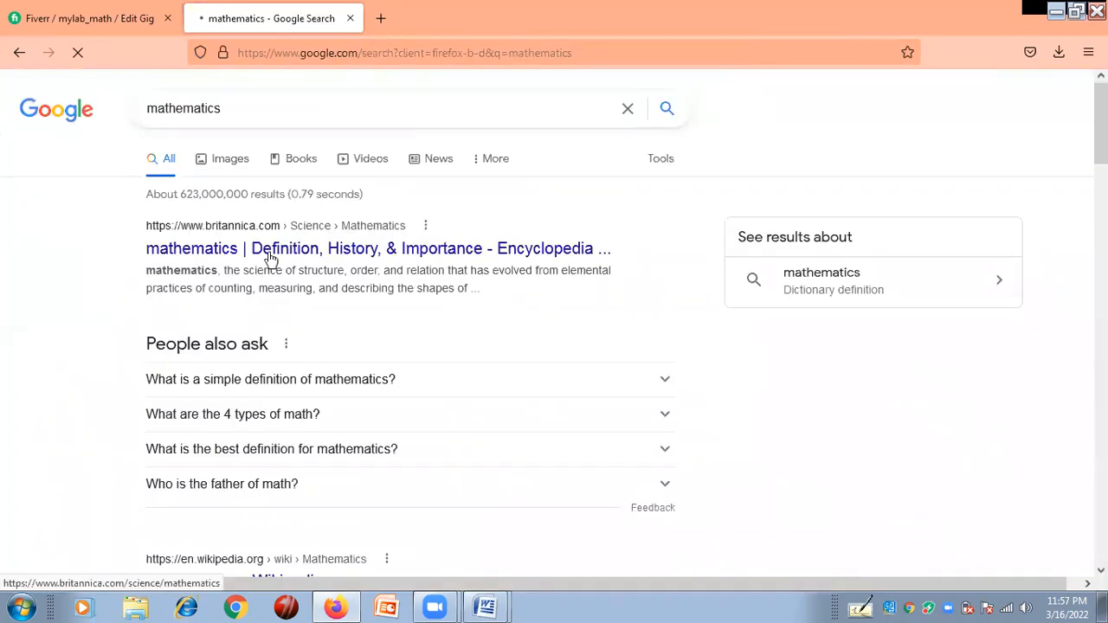
{"action": "left_click", "coordinate": [224, 164]}
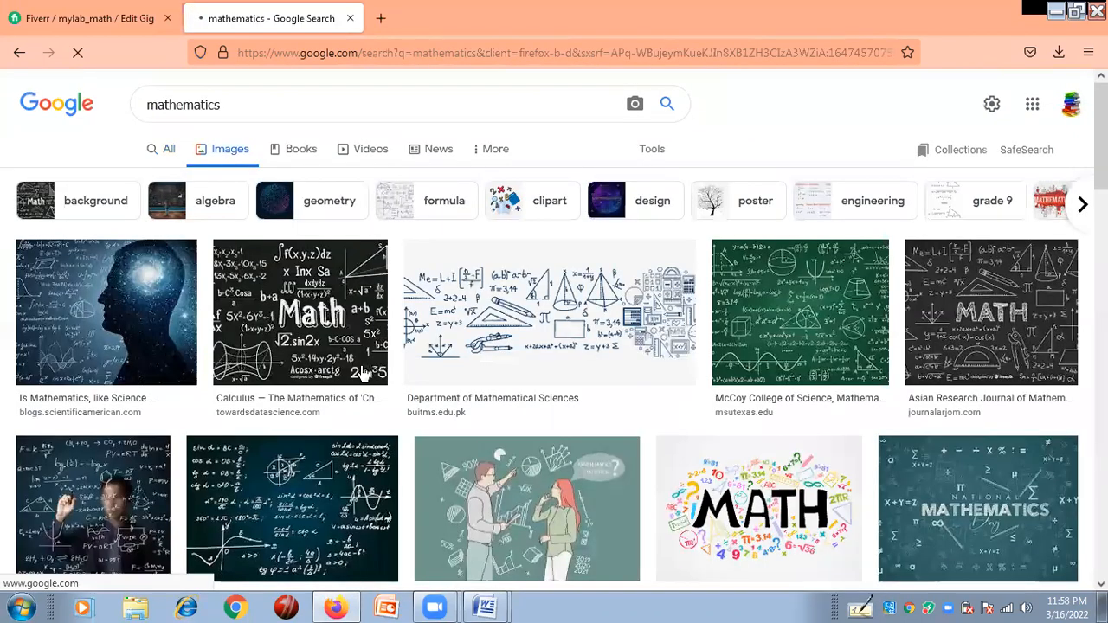
Save the Math chalkboard image as 000.jpg and upload it to the gig gallery.
{"action": "right_click", "coordinate": [311, 335]}
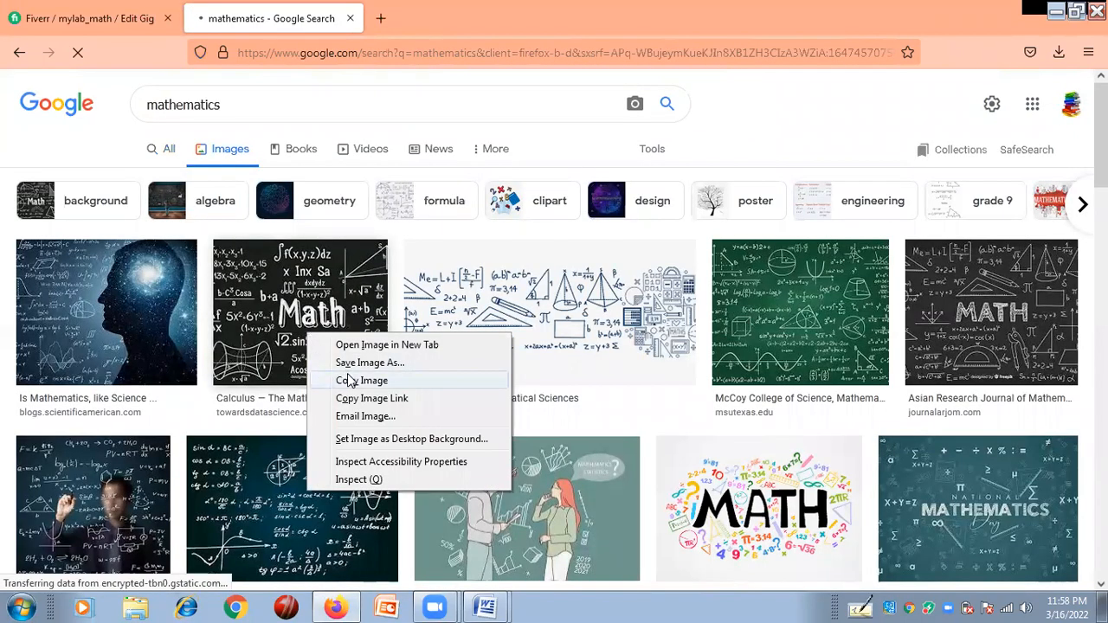
{"action": "left_click", "coordinate": [349, 381]}
{"action": "left_click", "coordinate": [293, 348]}
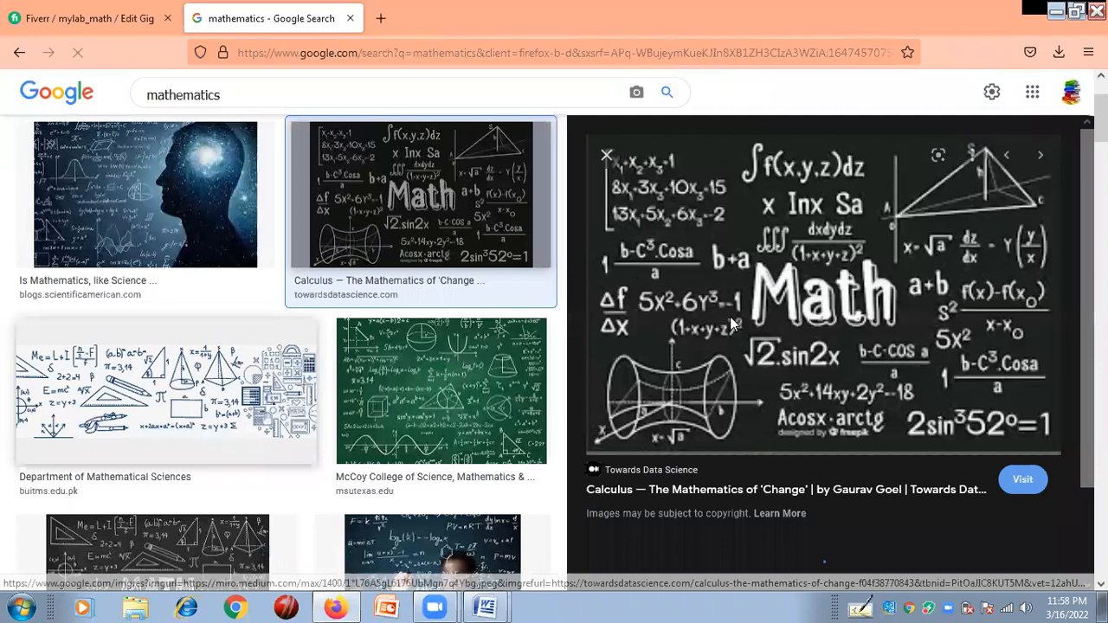
{"action": "right_click", "coordinate": [731, 323]}
{"action": "left_click", "coordinate": [788, 421]}
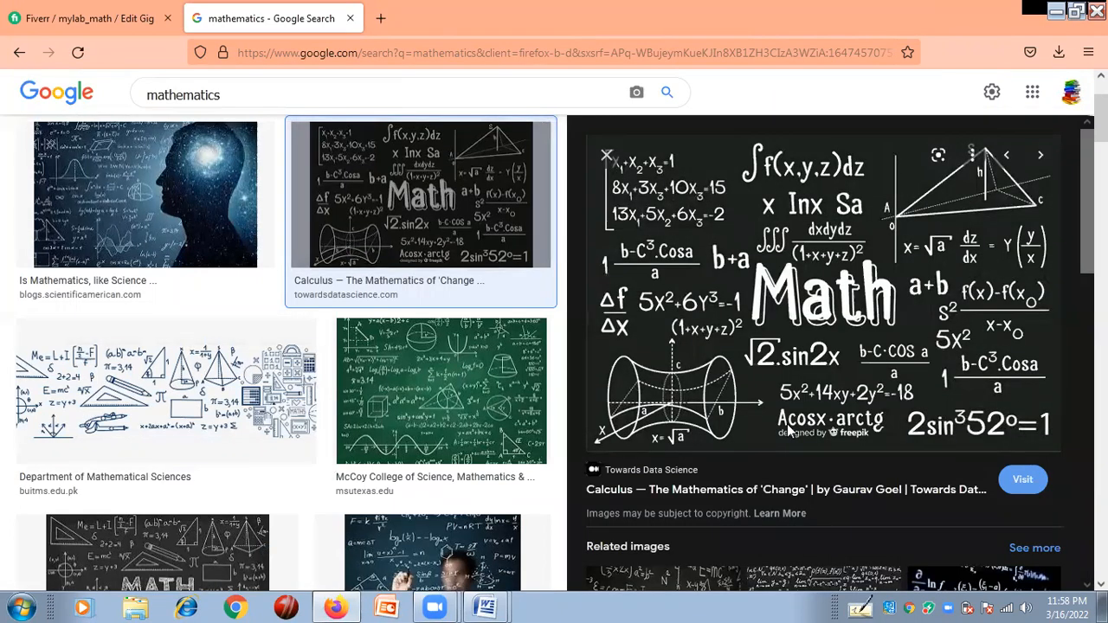
{"action": "type", "text": "000"}
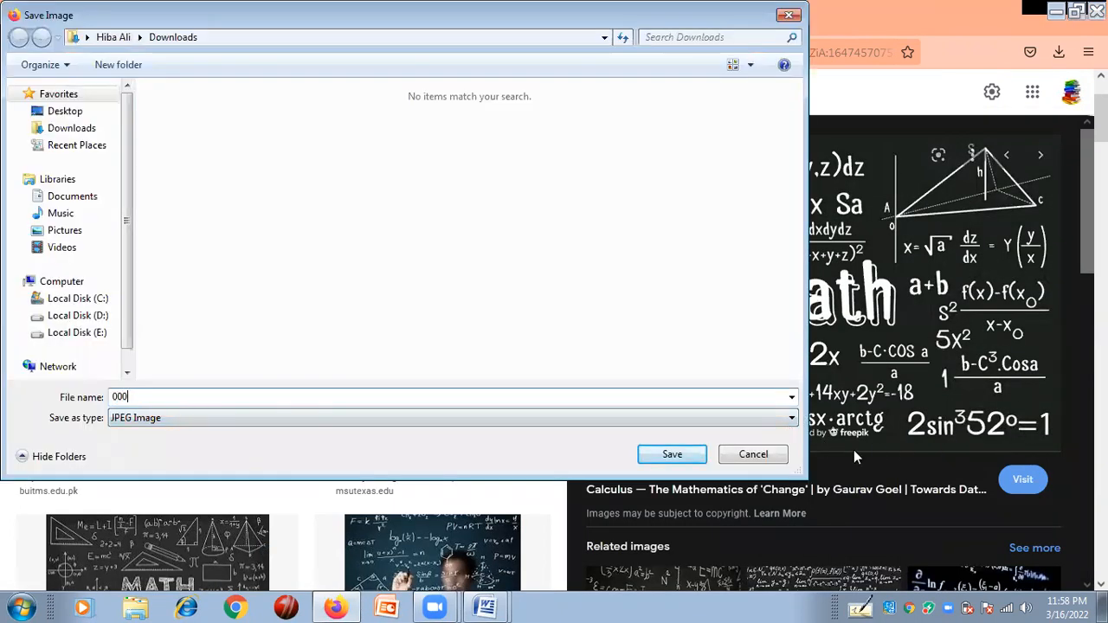
{"action": "left_click", "coordinate": [673, 454]}
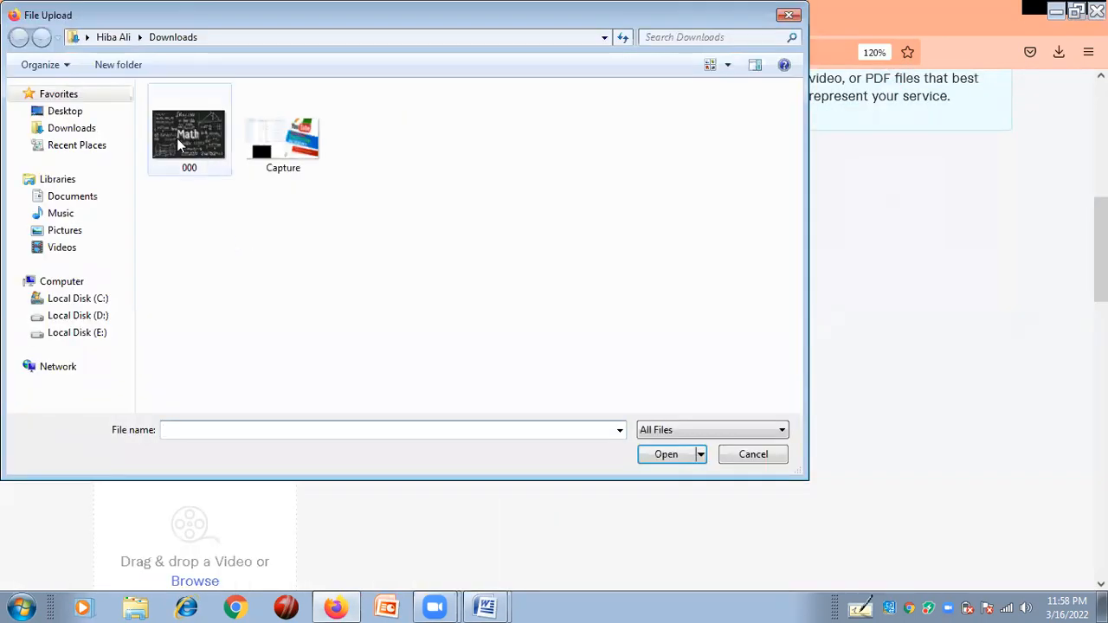
{"action": "left_click", "coordinate": [179, 145]}
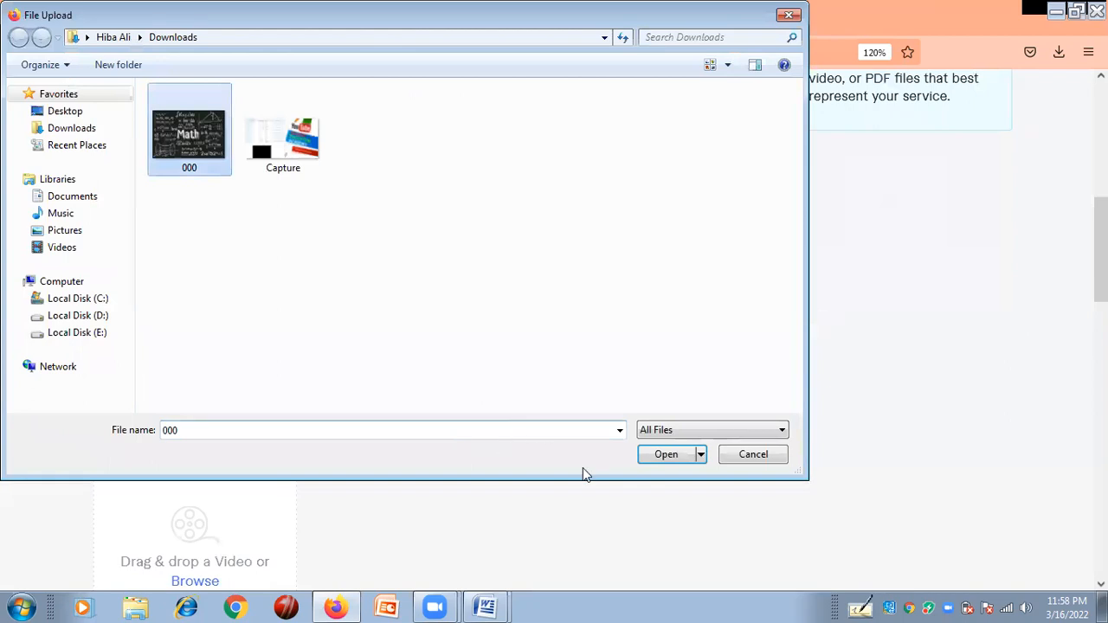
{"action": "left_click", "coordinate": [663, 455]}
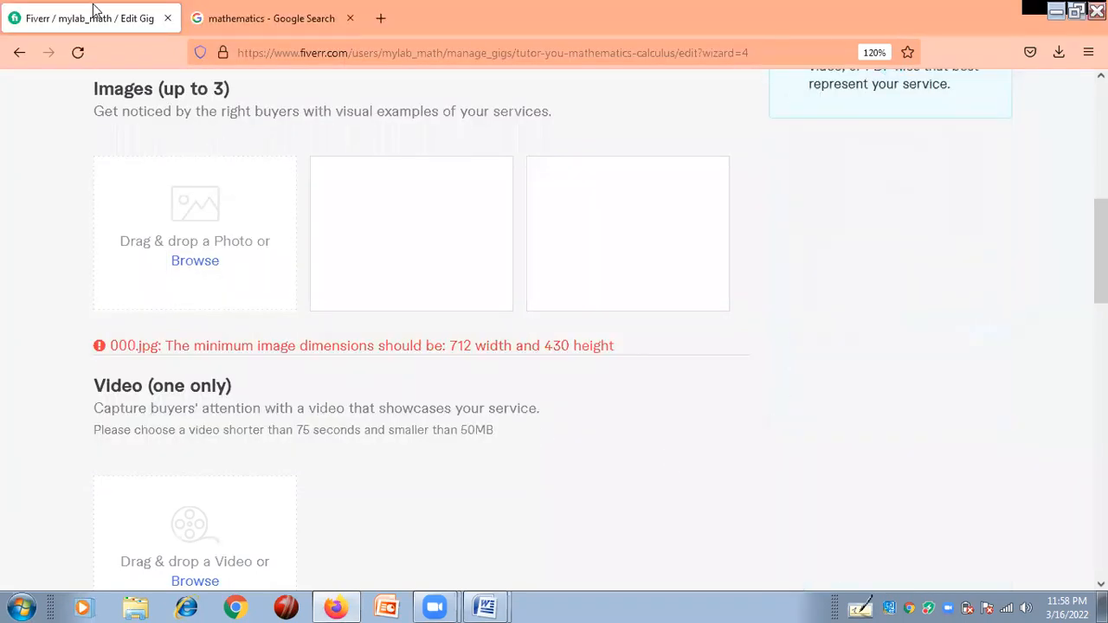
Save the COOL CLASSES equations image as images.jpg.
{"action": "left_click", "coordinate": [270, 18]}
{"action": "scroll", "coordinate": [430, 521], "scroll_direction": "down", "scroll_amount": 3}
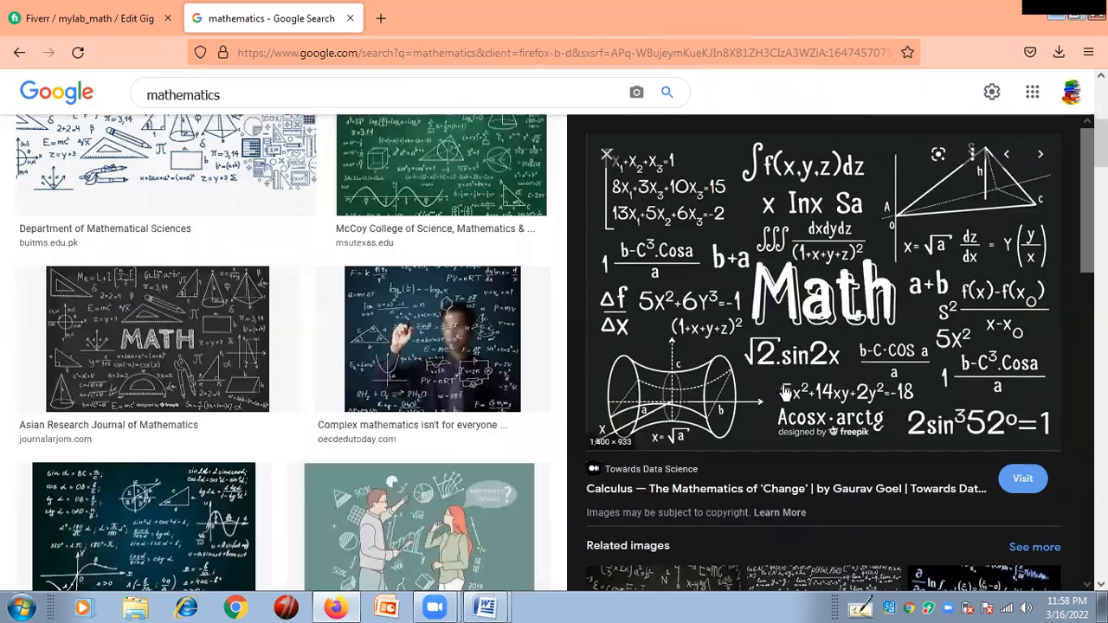
{"action": "scroll", "coordinate": [787, 389], "scroll_direction": "down", "scroll_amount": 3}
{"action": "left_click", "coordinate": [984, 403]}
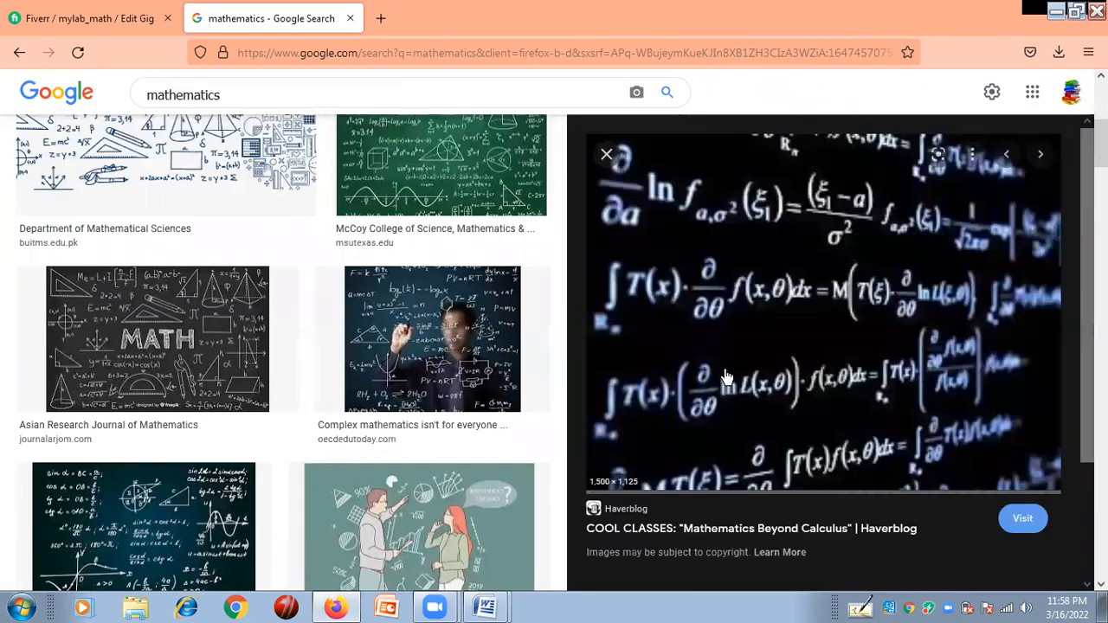
{"action": "right_click", "coordinate": [725, 368]}
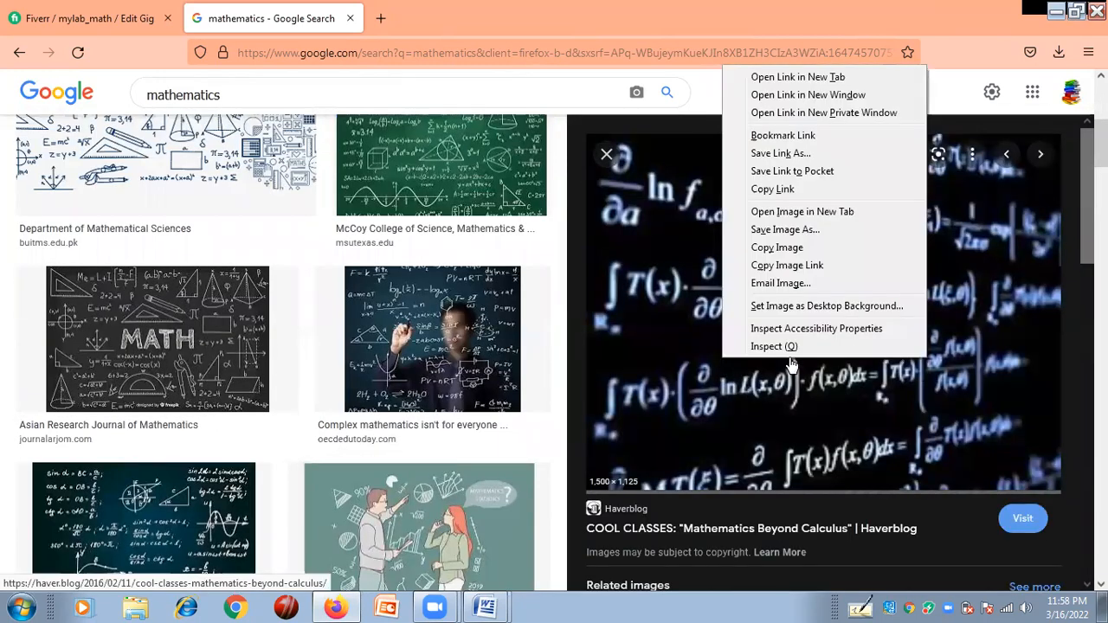
{"action": "left_click", "coordinate": [788, 229]}
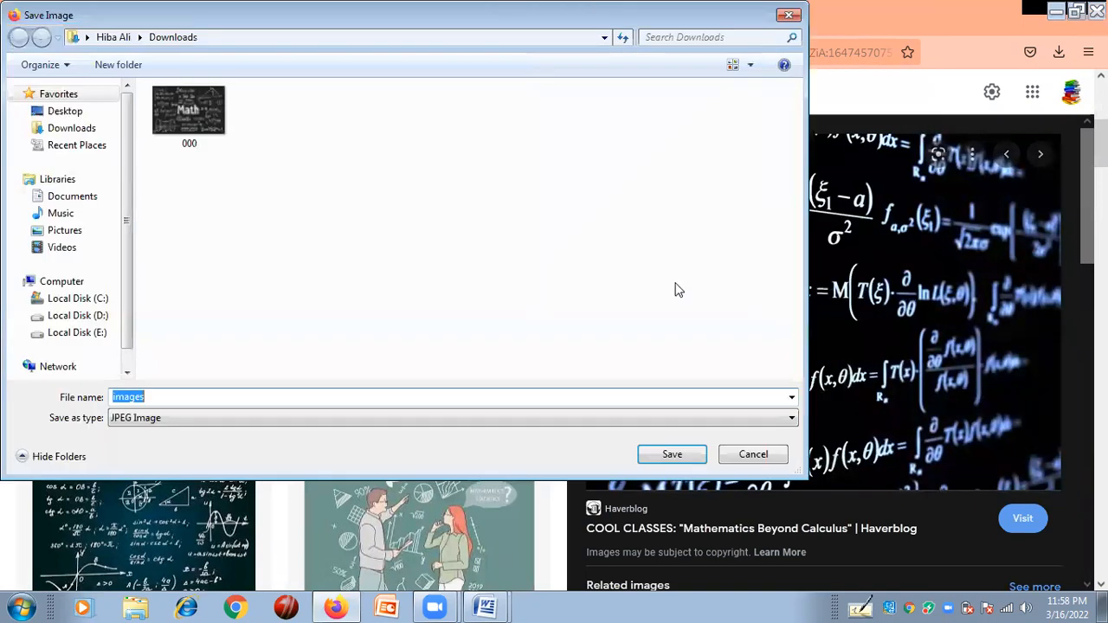
{"action": "left_click", "coordinate": [651, 452]}
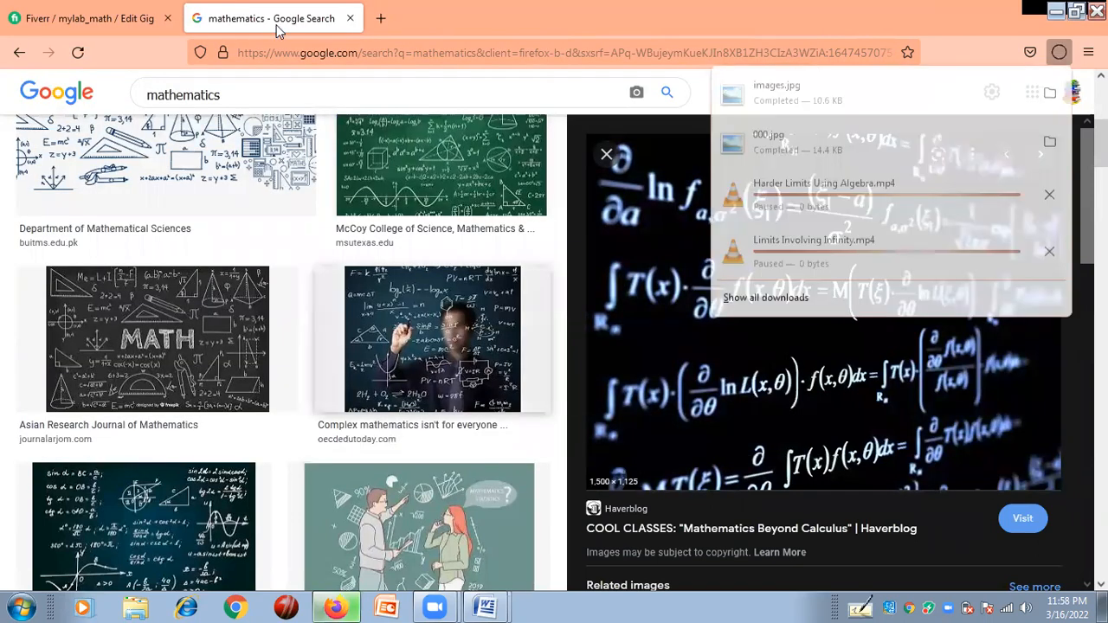
{"action": "left_click", "coordinate": [130, 19]}
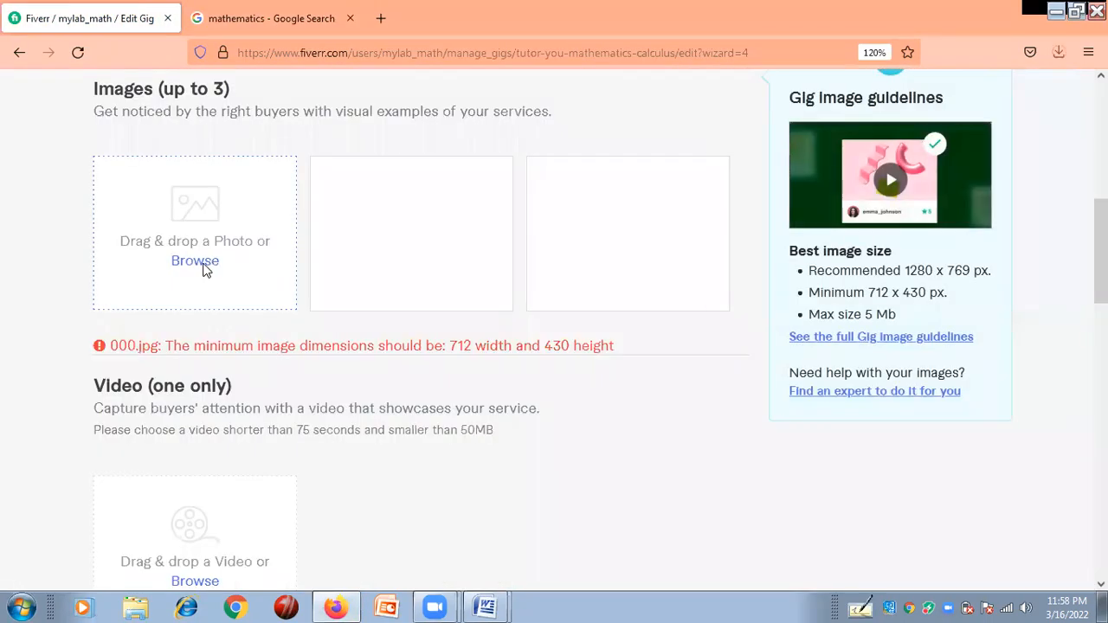
Upload the images file, then the Capture screenshot from Downloads, to the gig gallery.
{"action": "left_click", "coordinate": [208, 265]}
{"action": "left_click", "coordinate": [400, 132]}
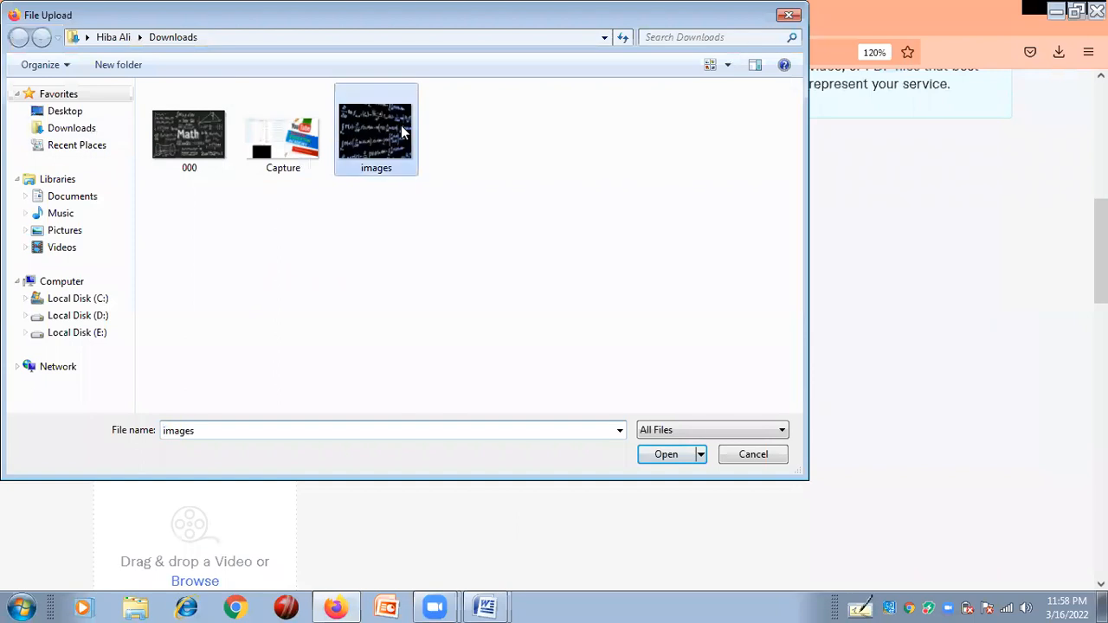
{"action": "left_click", "coordinate": [688, 458]}
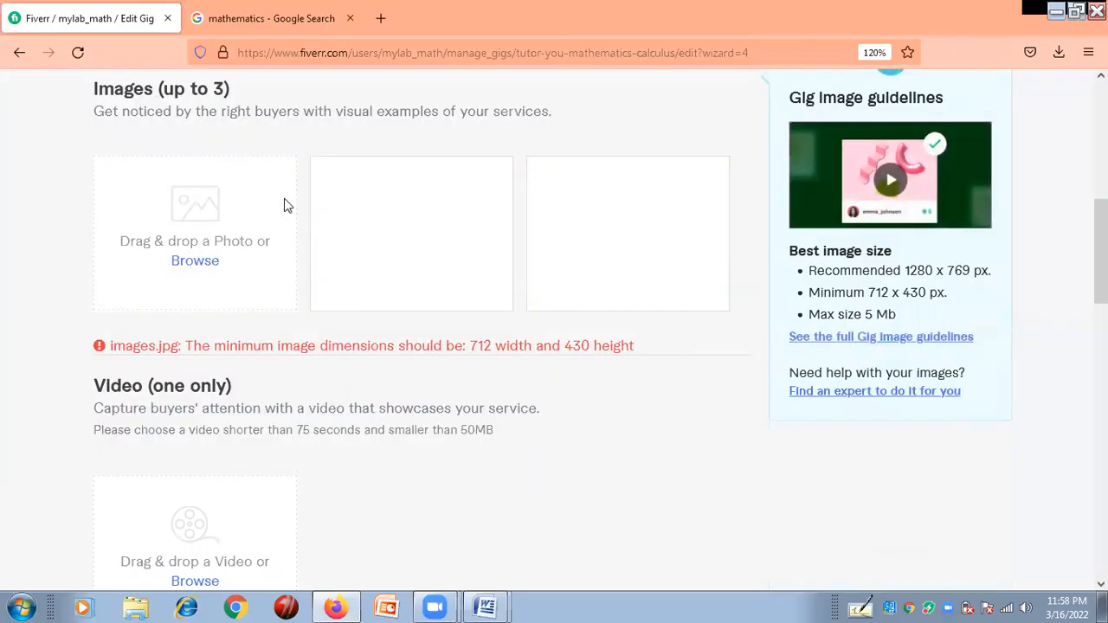
{"action": "left_click", "coordinate": [263, 24]}
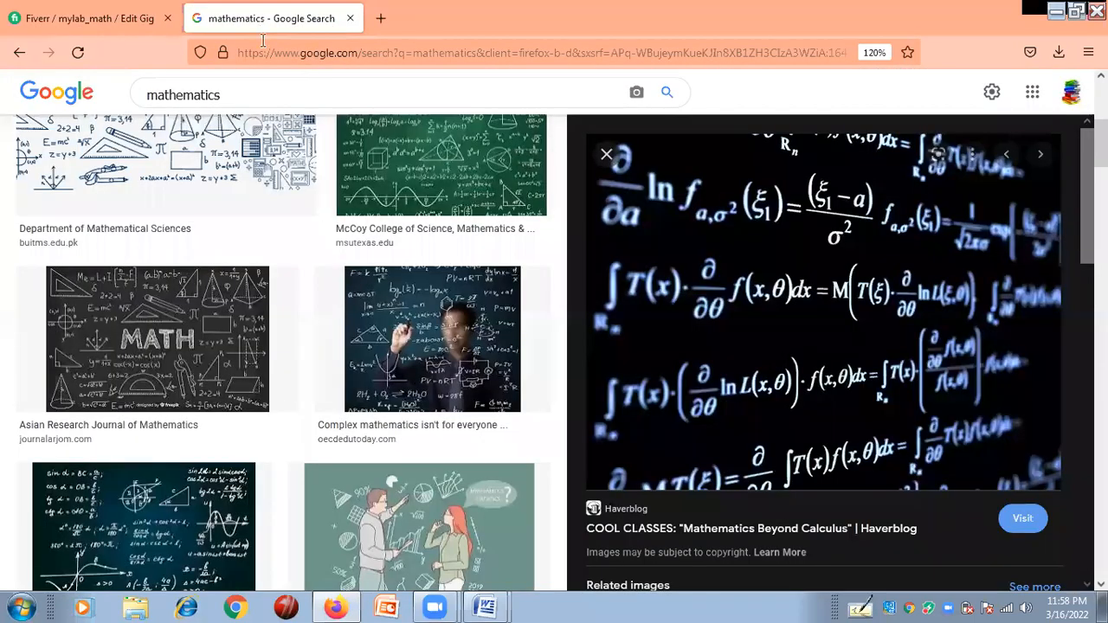
{"action": "left_click", "coordinate": [52, 20]}
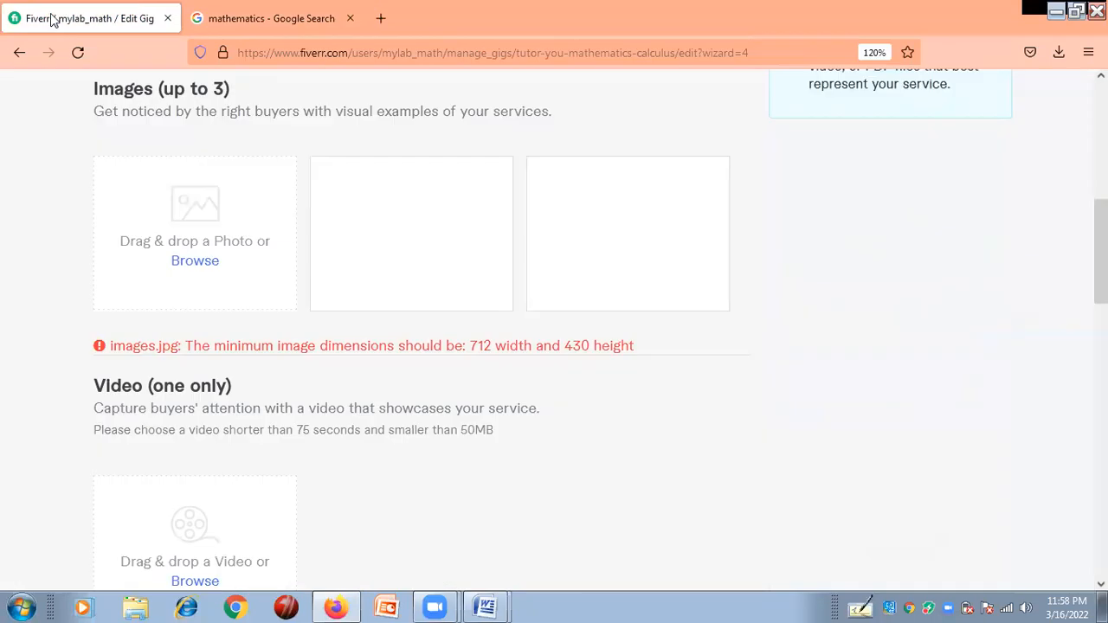
{"action": "left_click", "coordinate": [189, 259]}
{"action": "left_click", "coordinate": [256, 155]}
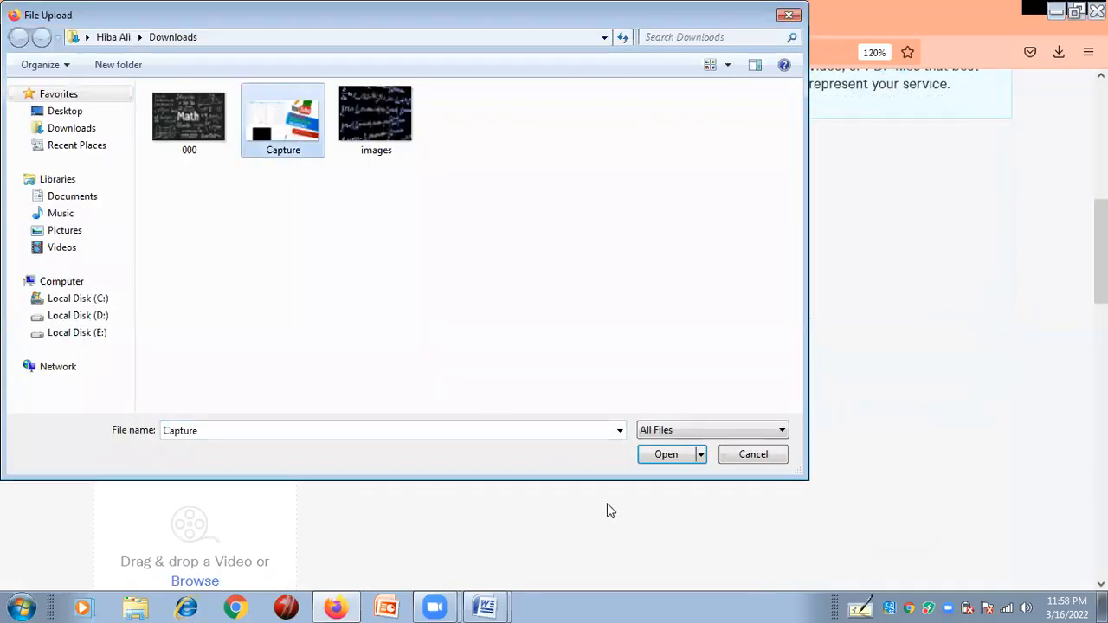
{"action": "left_click", "coordinate": [657, 455]}
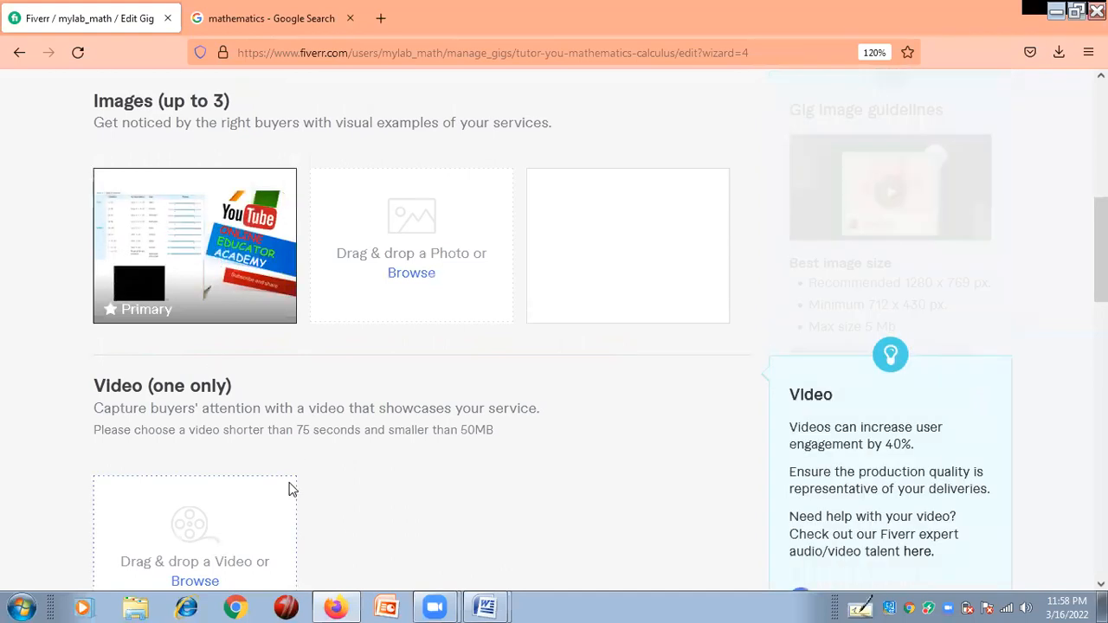
Save the Gallery step with Capture as the primary image and continue.
{"action": "scroll", "coordinate": [288, 485], "scroll_direction": "down", "scroll_amount": 3}
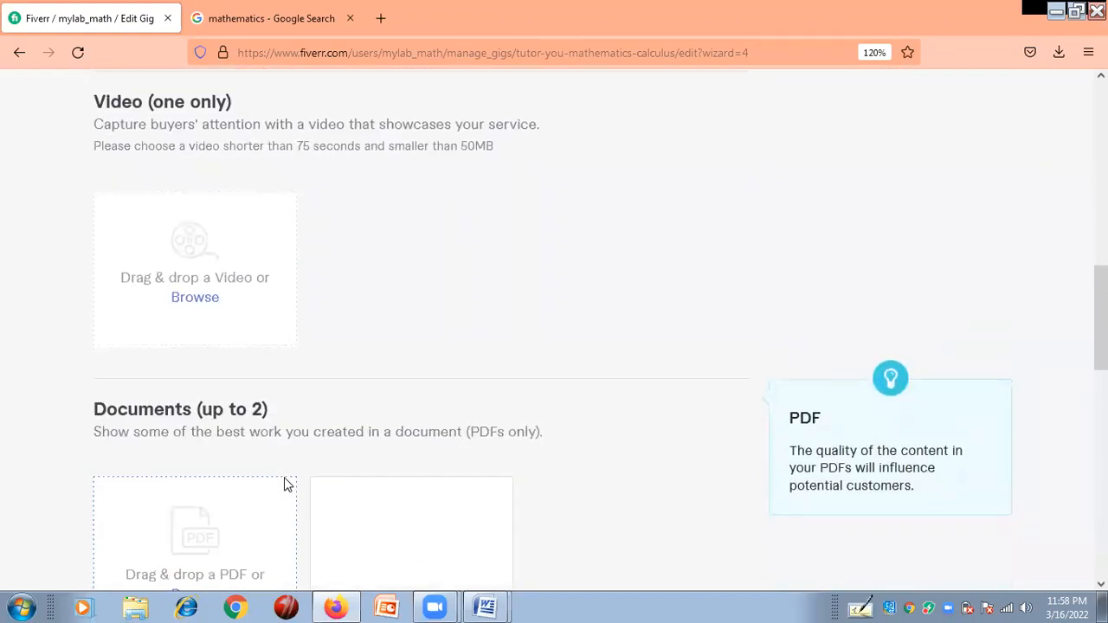
{"action": "scroll", "coordinate": [284, 477], "scroll_direction": "down", "scroll_amount": 5}
{"action": "scroll", "coordinate": [455, 456], "scroll_direction": "up", "scroll_amount": 10}
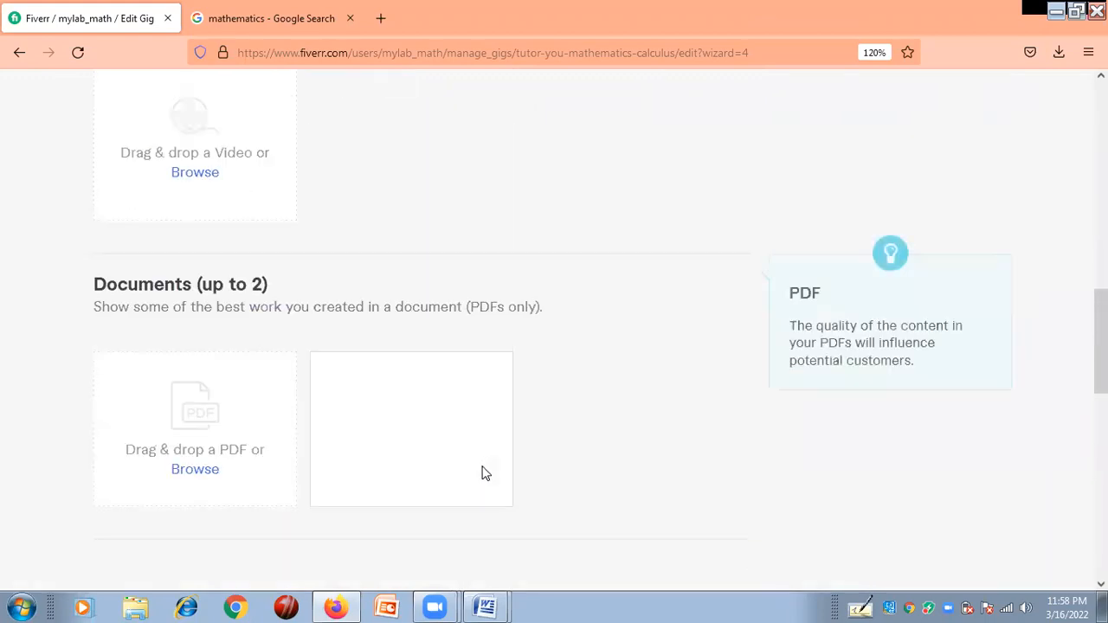
{"action": "scroll", "coordinate": [438, 497], "scroll_direction": "down", "scroll_amount": 3}
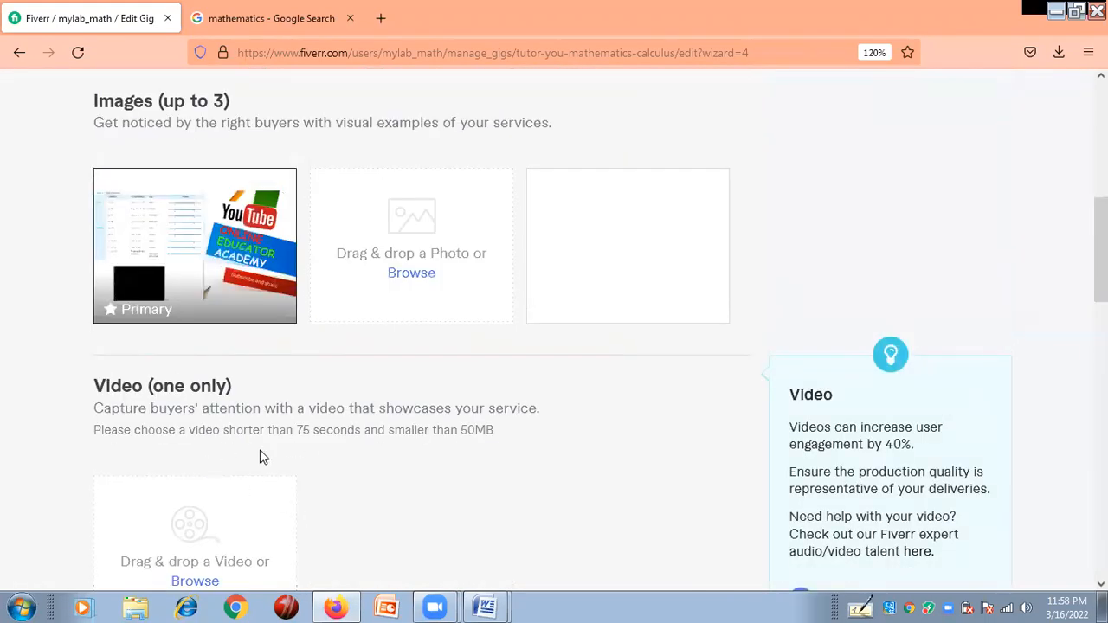
{"action": "scroll", "coordinate": [594, 515], "scroll_direction": "down", "scroll_amount": 7}
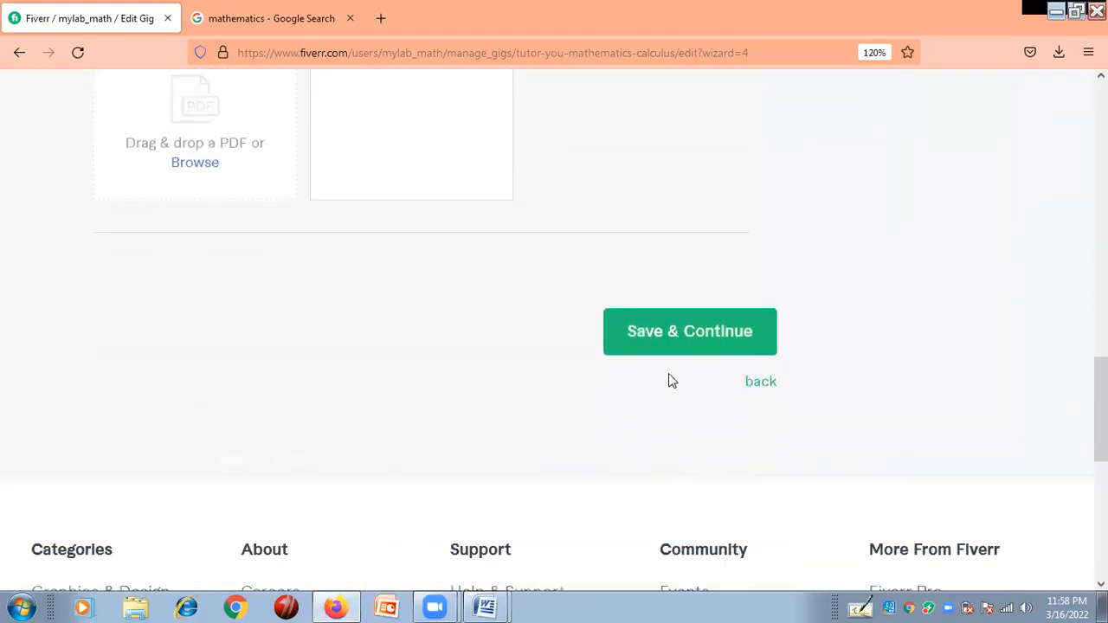
{"action": "left_click", "coordinate": [668, 322]}
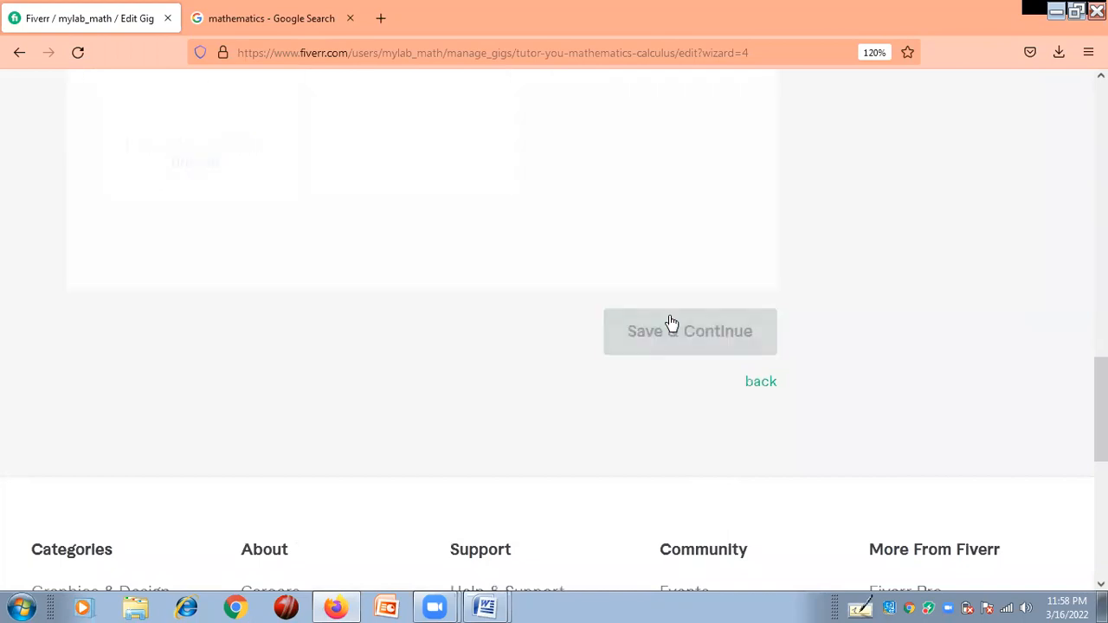
Answer No to 'Are you a U.S. person?' on the W-9 check and save it.
{"action": "scroll", "coordinate": [669, 326], "scroll_direction": "down", "scroll_amount": 5}
{"action": "scroll", "coordinate": [673, 353], "scroll_direction": "up", "scroll_amount": 5}
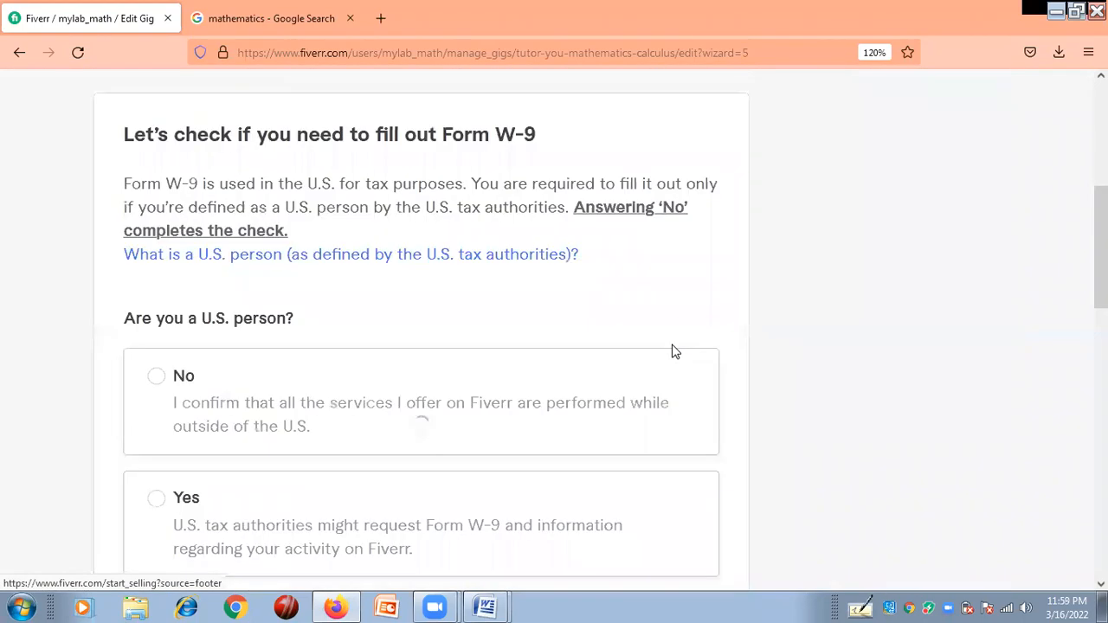
{"action": "scroll", "coordinate": [668, 372], "scroll_direction": "down", "scroll_amount": 2}
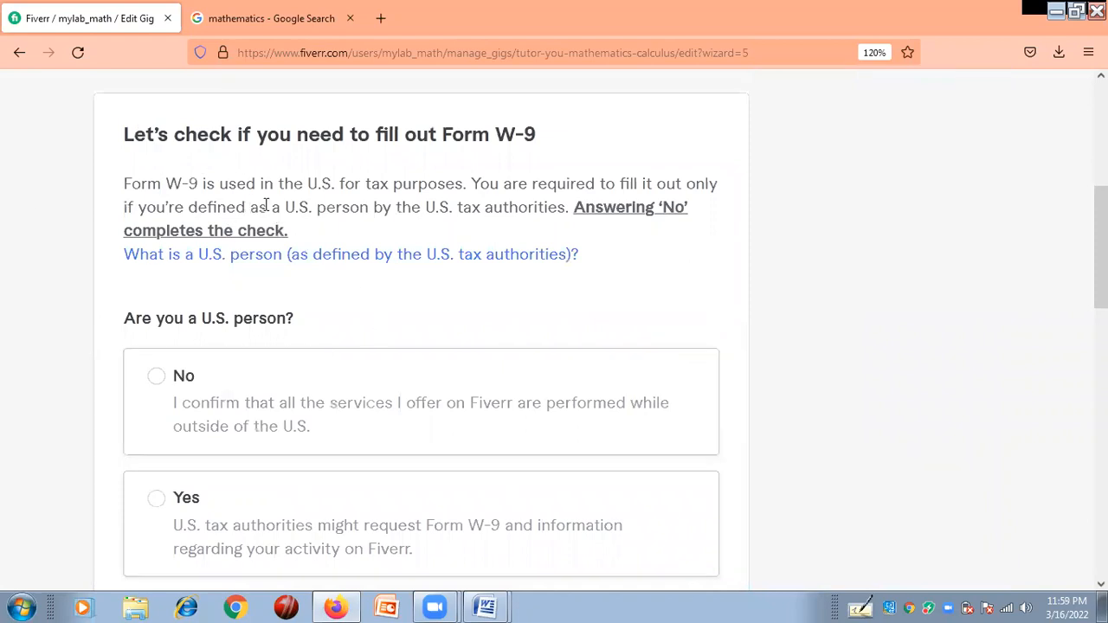
{"action": "scroll", "coordinate": [270, 220], "scroll_direction": "down", "scroll_amount": 4}
{"action": "scroll", "coordinate": [270, 221], "scroll_direction": "up", "scroll_amount": 2}
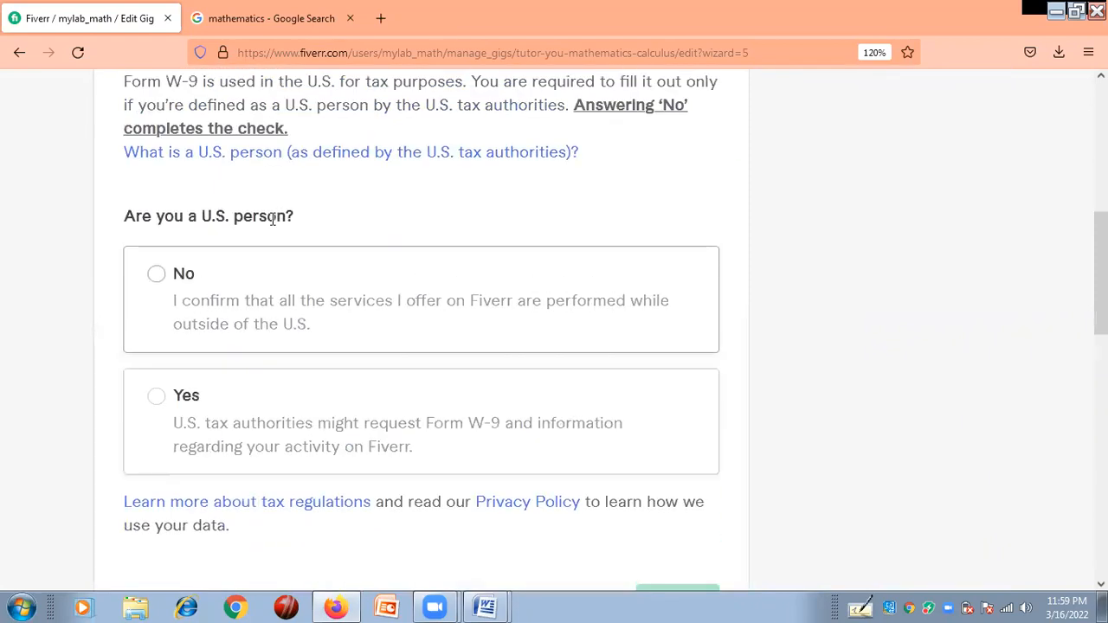
{"action": "left_click", "coordinate": [158, 276]}
{"action": "scroll", "coordinate": [300, 300], "scroll_direction": "down", "scroll_amount": 2}
{"action": "left_click", "coordinate": [654, 399]}
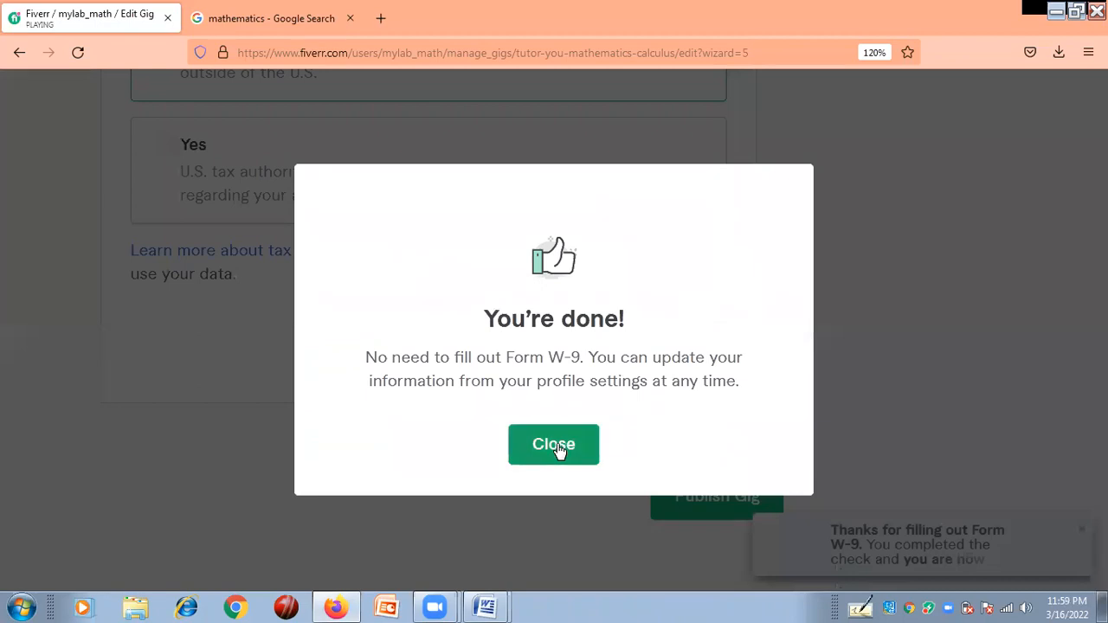
Dismiss the 'You're done!' message and publish the tutoring gig.
{"action": "left_click", "coordinate": [557, 449]}
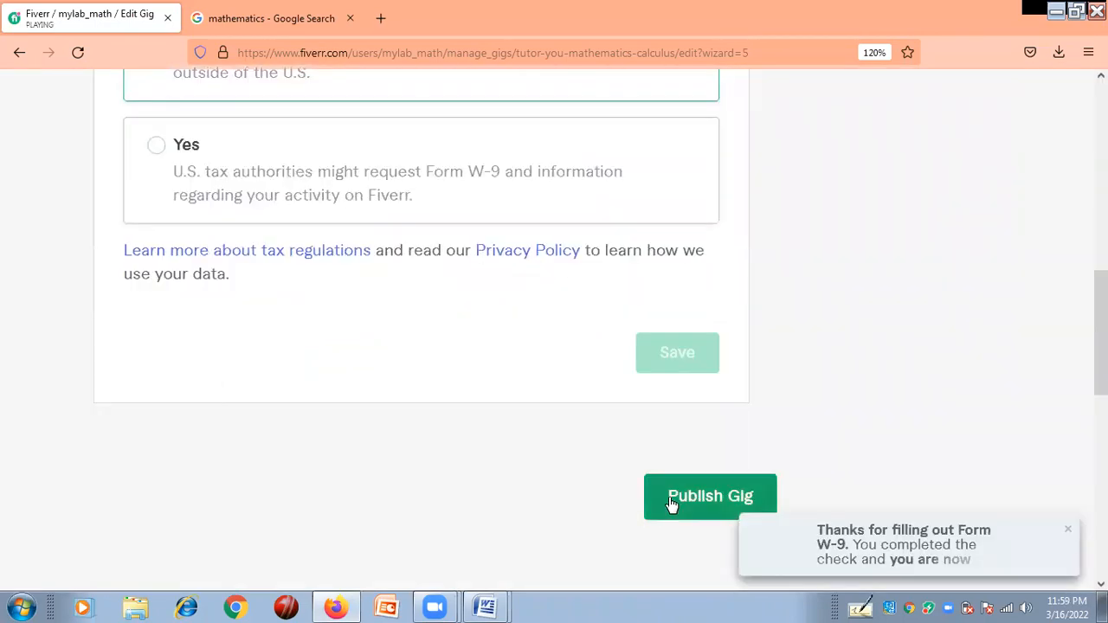
{"action": "scroll", "coordinate": [668, 497], "scroll_direction": "up", "scroll_amount": 3}
{"action": "scroll", "coordinate": [669, 499], "scroll_direction": "down", "scroll_amount": 4}
{"action": "left_click", "coordinate": [727, 394]}
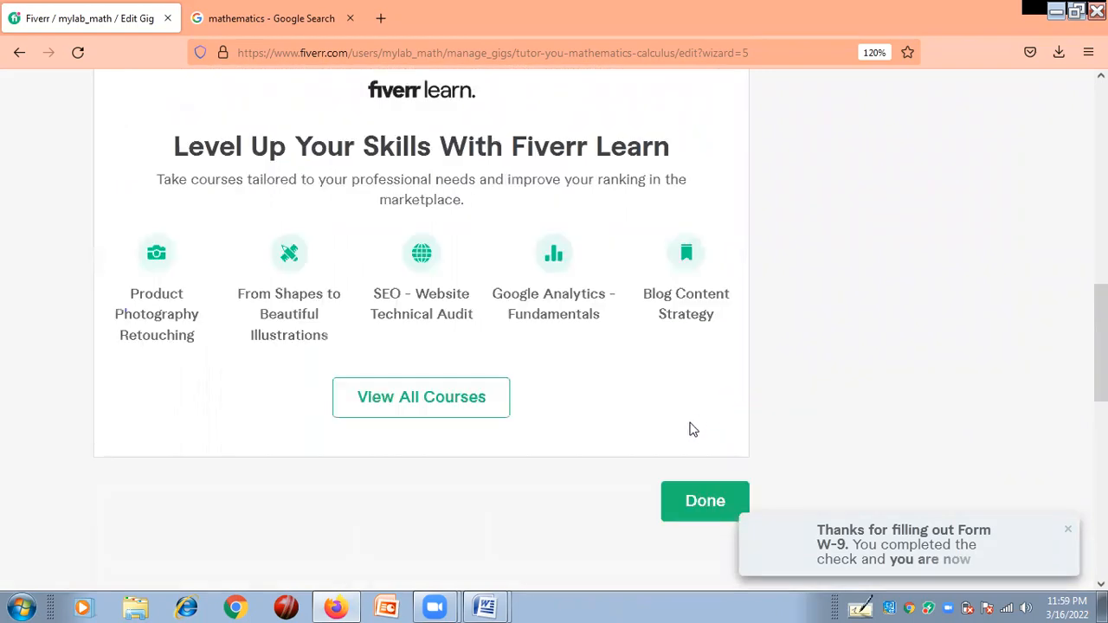
Finish the wizard, then switch to Buying and back to Selling to reach the Seller Dashboard.
{"action": "left_click", "coordinate": [681, 498]}
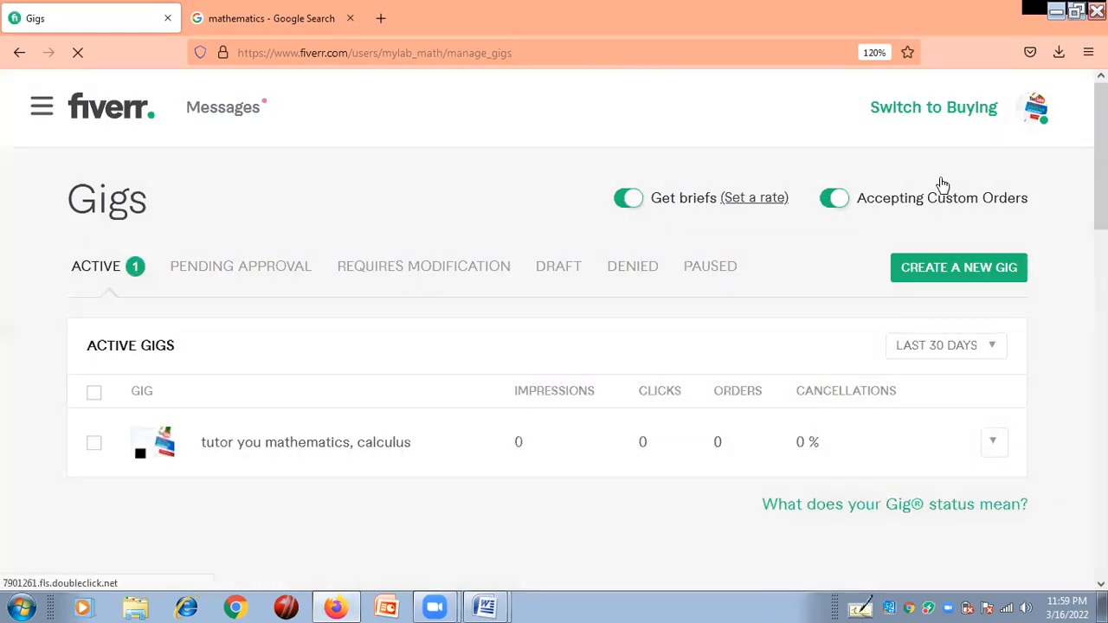
{"action": "left_click", "coordinate": [1040, 108]}
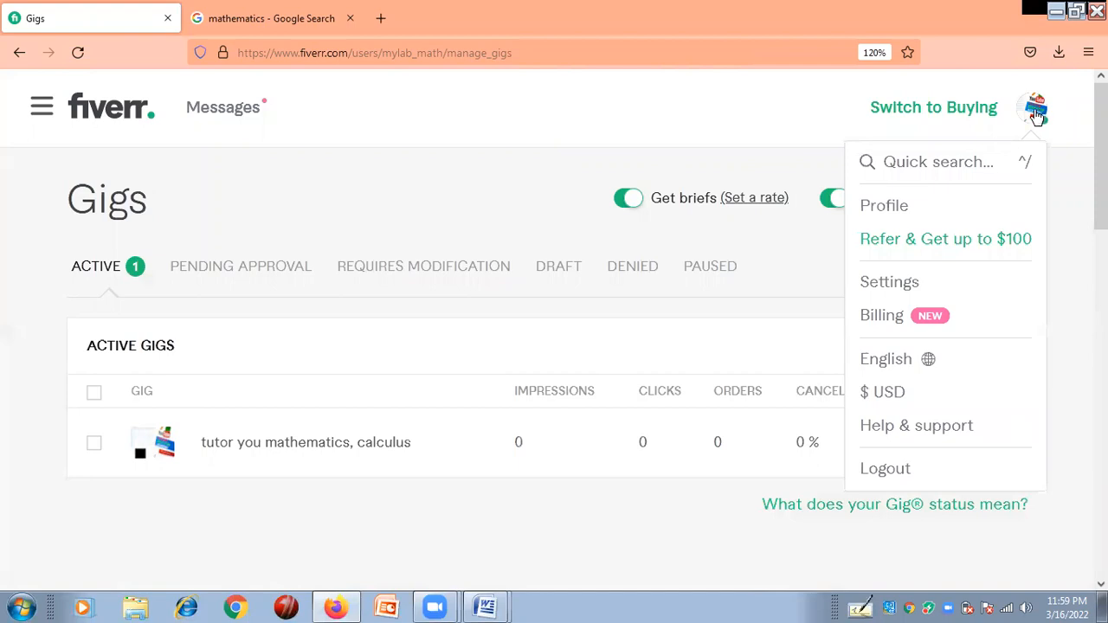
{"action": "left_click", "coordinate": [924, 118]}
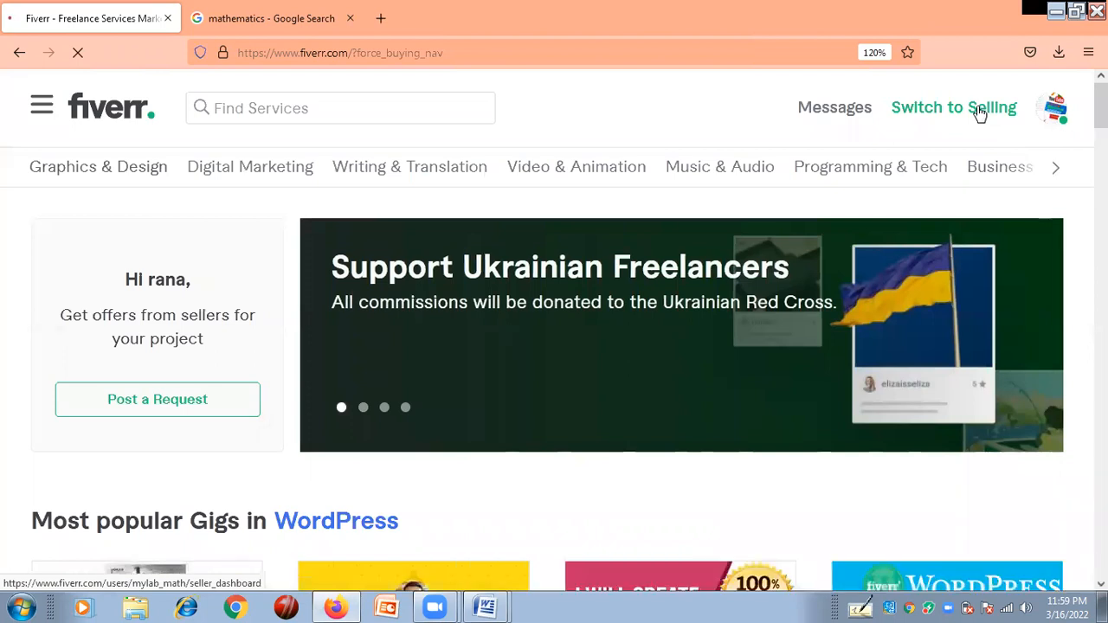
{"action": "left_click", "coordinate": [981, 113]}
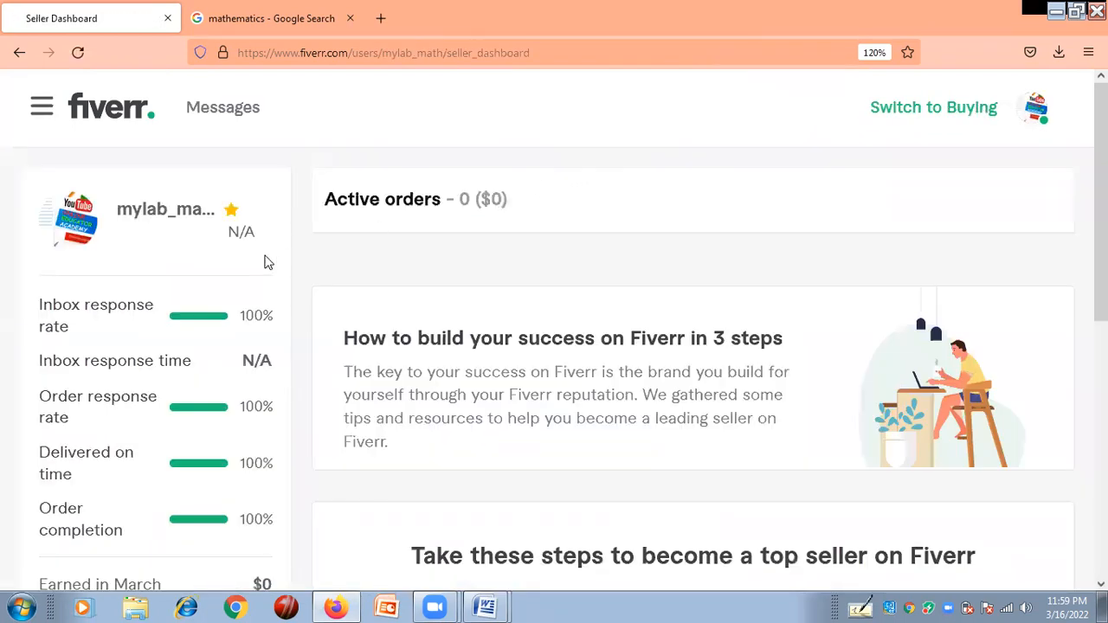
{"action": "scroll", "coordinate": [268, 263], "scroll_direction": "down", "scroll_amount": 3}
{"action": "scroll", "coordinate": [269, 262], "scroll_direction": "up", "scroll_amount": 2}
{"action": "scroll", "coordinate": [270, 262], "scroll_direction": "down", "scroll_amount": 1}
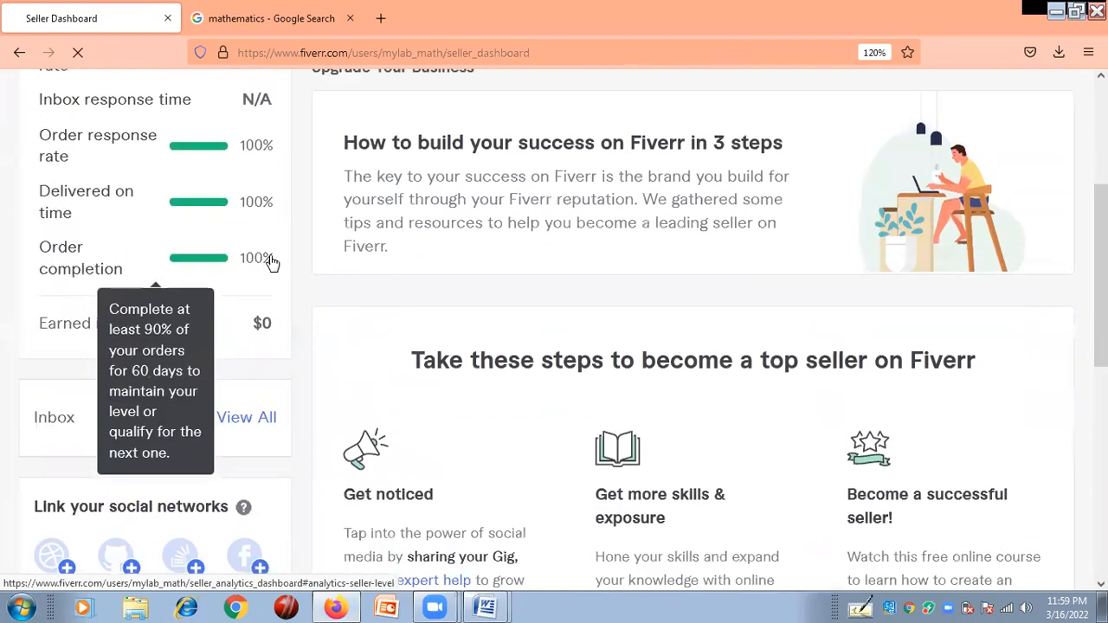
{"action": "scroll", "coordinate": [271, 262], "scroll_direction": "up", "scroll_amount": 3}
{"action": "scroll", "coordinate": [527, 277], "scroll_direction": "down", "scroll_amount": 1}
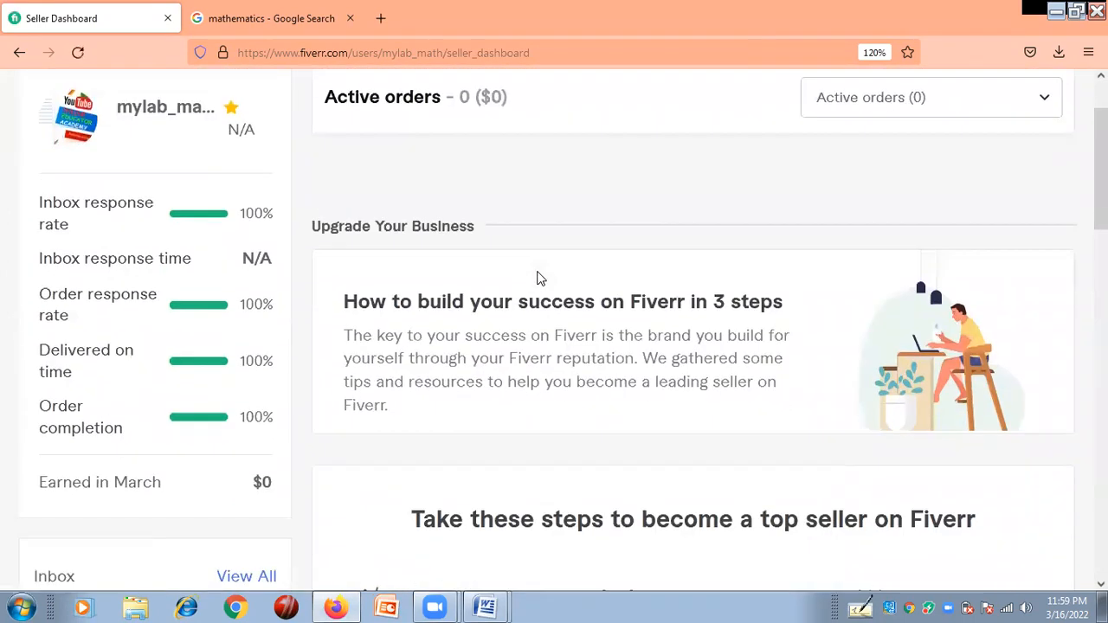
{"action": "scroll", "coordinate": [87, 299], "scroll_direction": "up", "scroll_amount": 1}
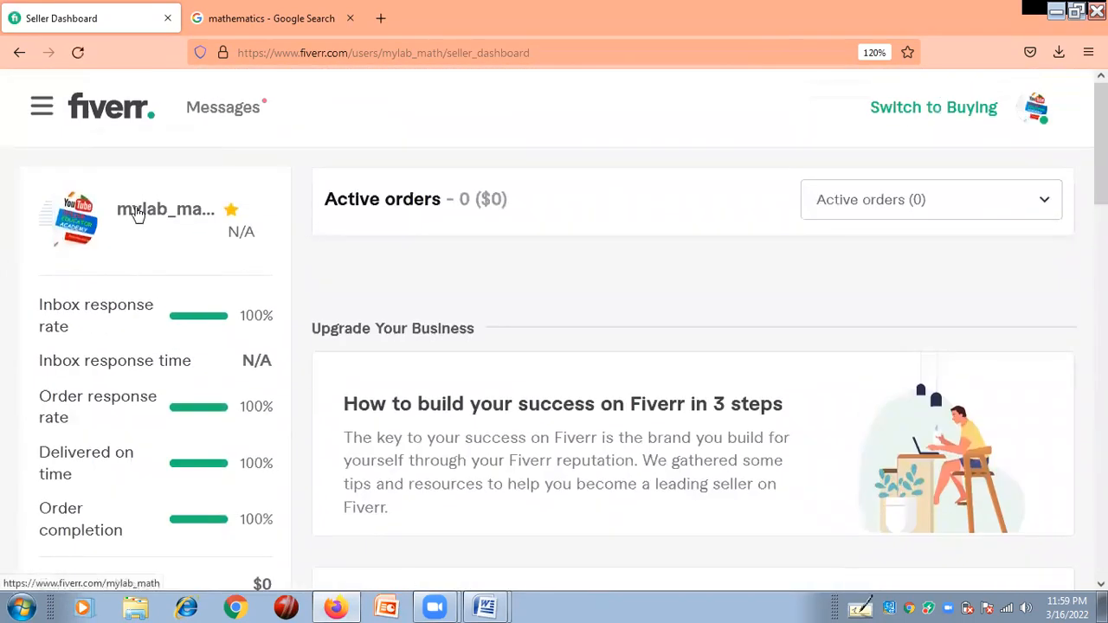
Open the seller's public profile in a new tab and confirm 'I will tutor you mathematics, calculus' is active from $10.
{"action": "left_click", "coordinate": [136, 214]}
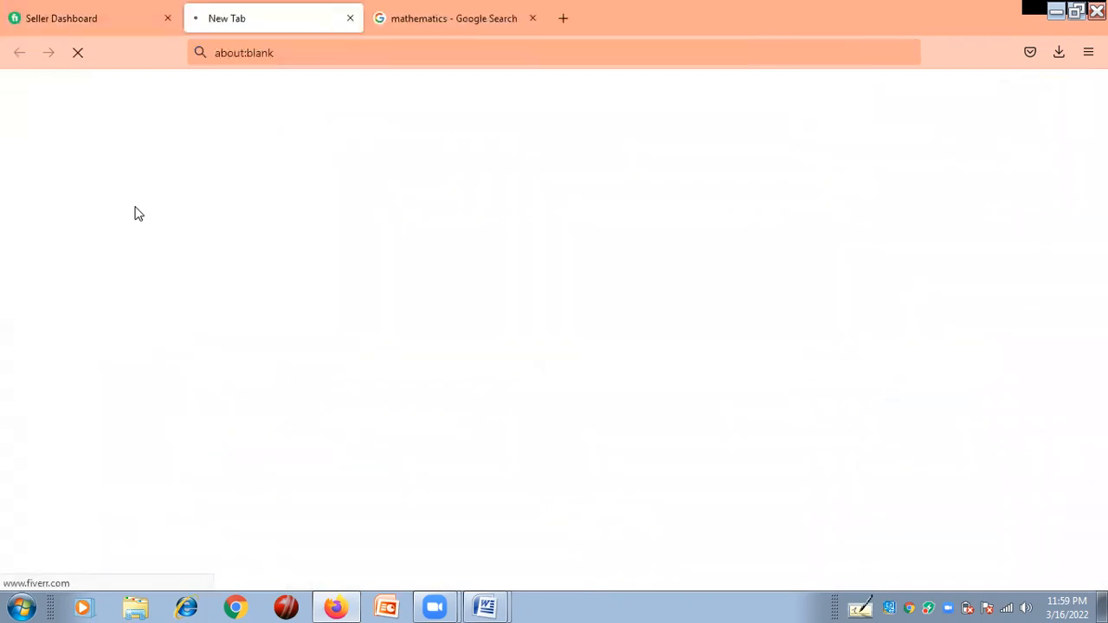
{"action": "scroll", "coordinate": [376, 445], "scroll_direction": "down", "scroll_amount": 2}
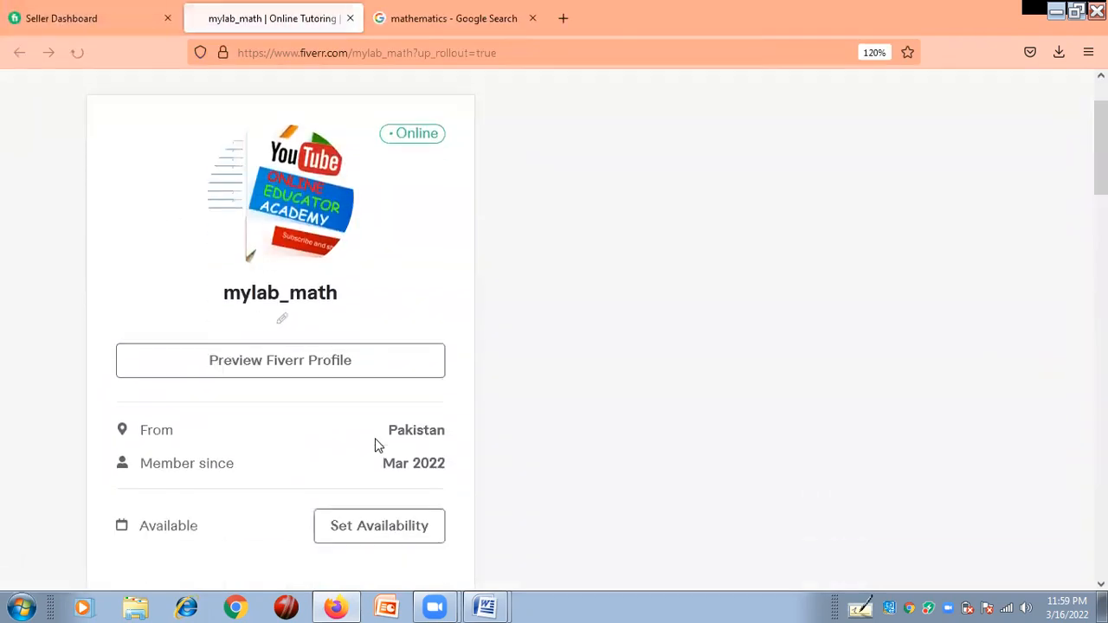
{"action": "scroll", "coordinate": [376, 445], "scroll_direction": "down", "scroll_amount": 2}
{"action": "scroll", "coordinate": [431, 433], "scroll_direction": "down", "scroll_amount": 2}
{"action": "scroll", "coordinate": [433, 431], "scroll_direction": "up", "scroll_amount": 4}
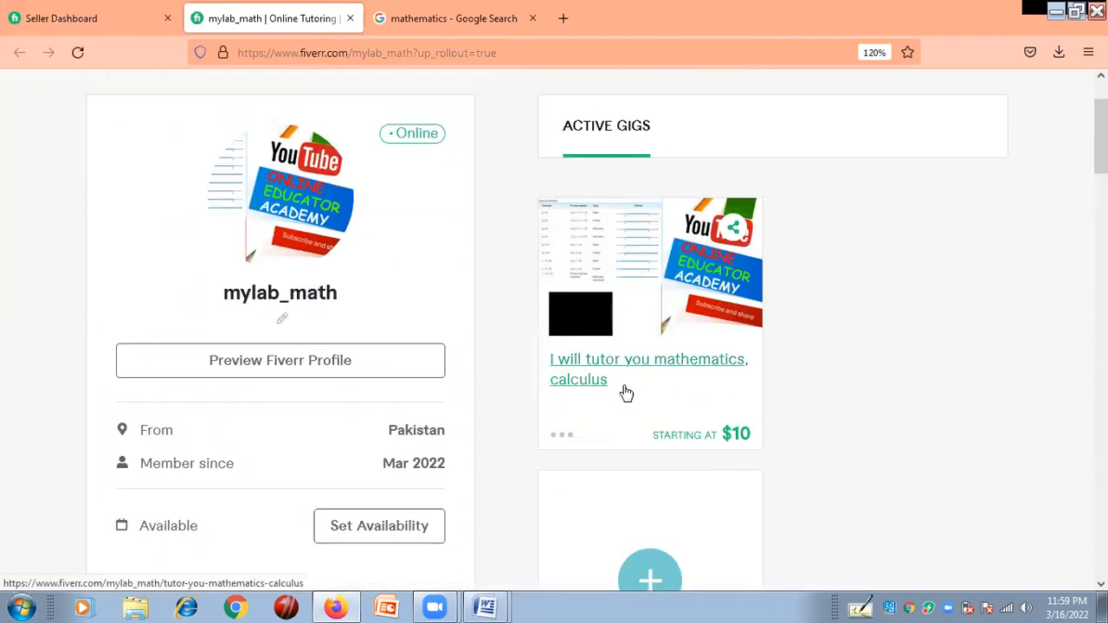
{"action": "scroll", "coordinate": [537, 323], "scroll_direction": "up", "scroll_amount": 2}
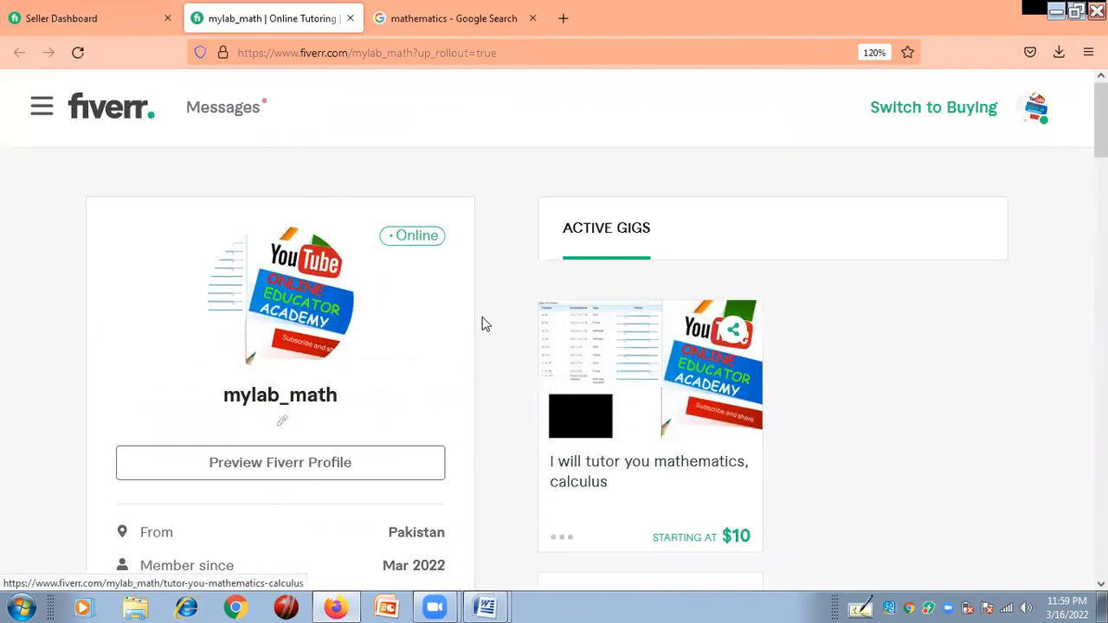
{"action": "scroll", "coordinate": [440, 381], "scroll_direction": "down", "scroll_amount": 10}
{"action": "scroll", "coordinate": [429, 381], "scroll_direction": "up", "scroll_amount": 3}
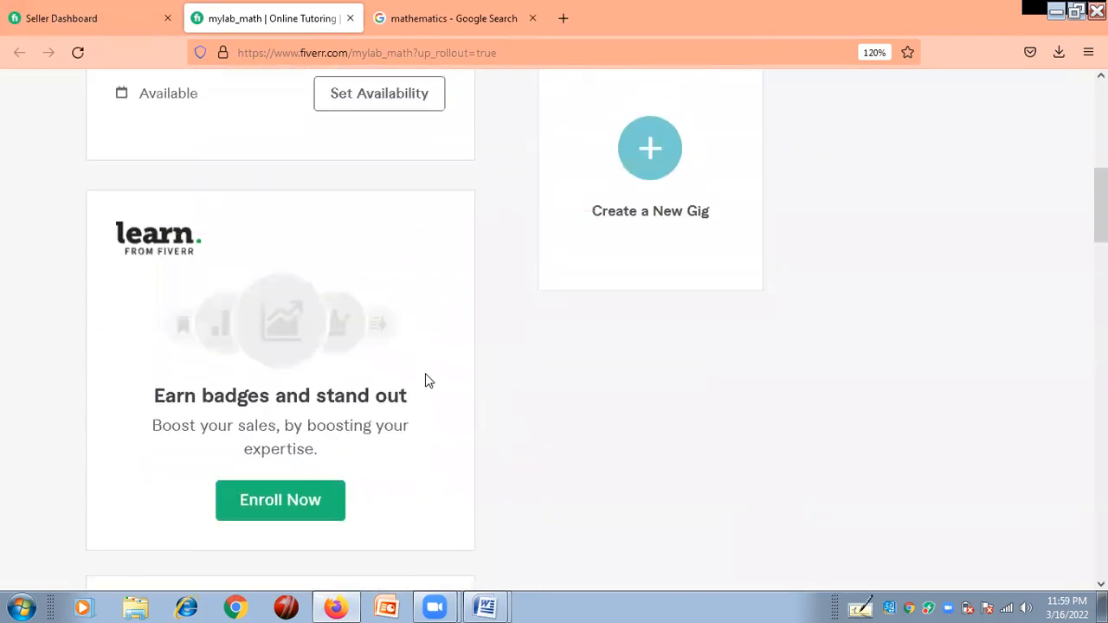
{"action": "scroll", "coordinate": [425, 381], "scroll_direction": "down", "scroll_amount": 5}
{"action": "scroll", "coordinate": [425, 378], "scroll_direction": "up", "scroll_amount": 8}
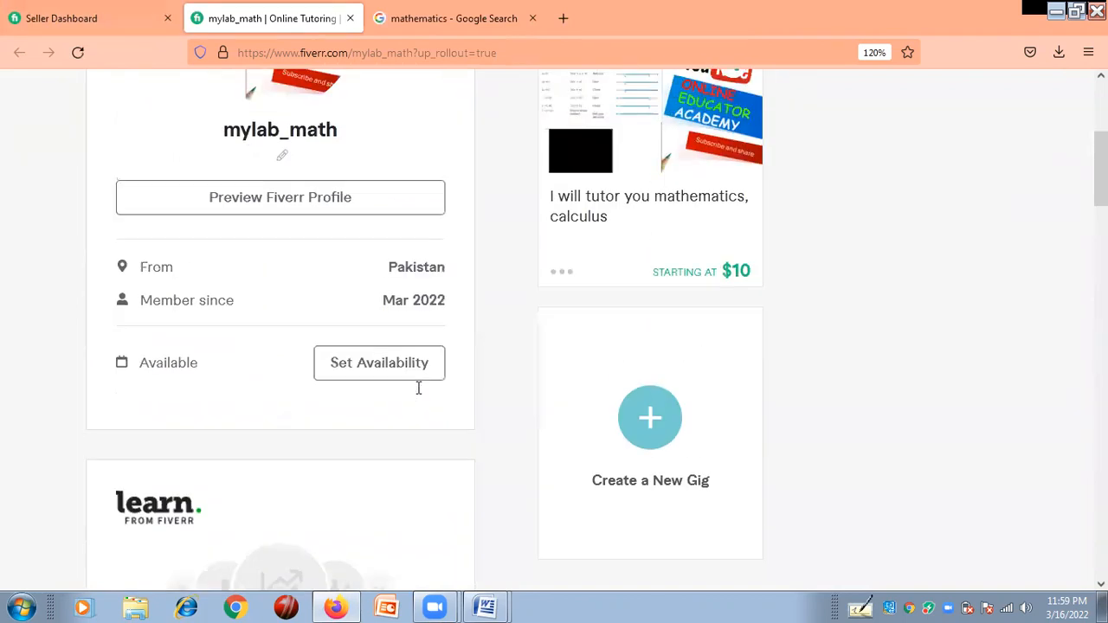
{"action": "scroll", "coordinate": [419, 391], "scroll_direction": "up", "scroll_amount": 2}
{"action": "scroll", "coordinate": [530, 272], "scroll_direction": "up", "scroll_amount": 2}
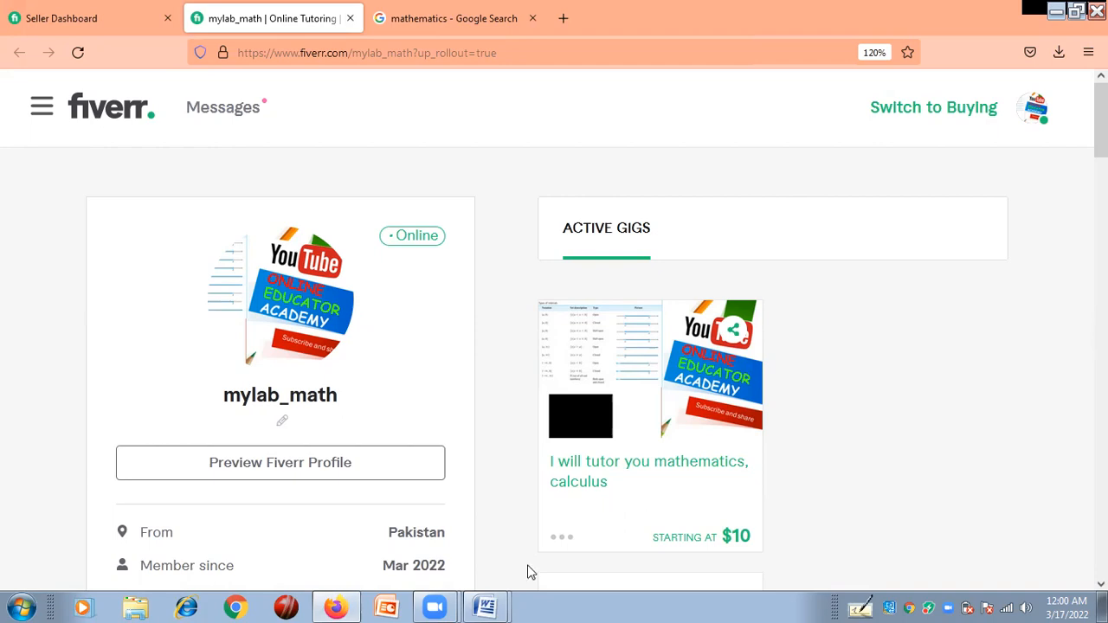
{"action": "mouse_move", "coordinate": [431, 606]}
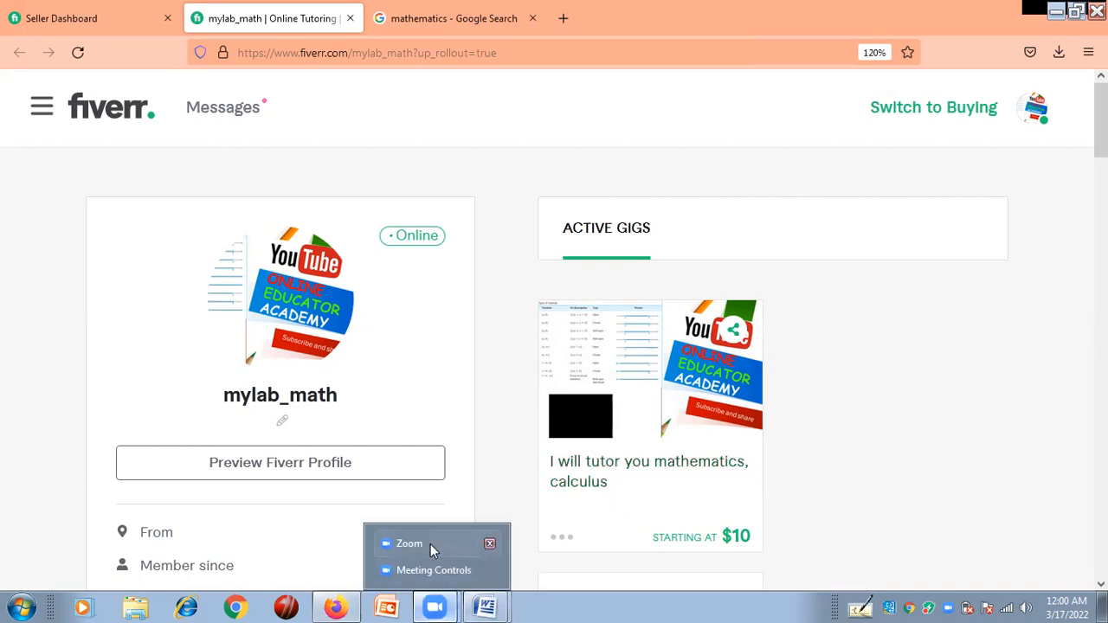